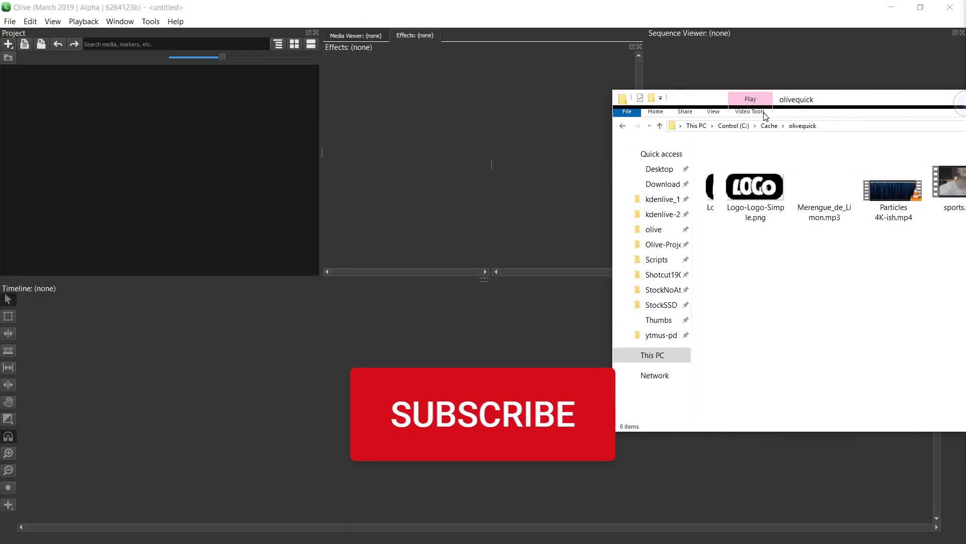
- Import the six media files from the olivequick folder into Olive's Project panel, then close Explorer
drag(901, 103, 508, 112)
drag(745, 298, 85, 163)
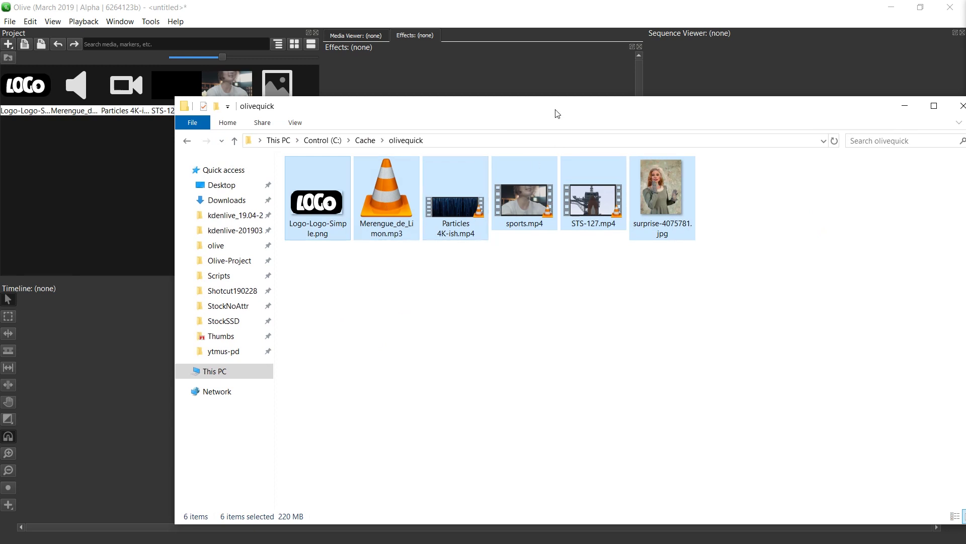
key(alt+F4)
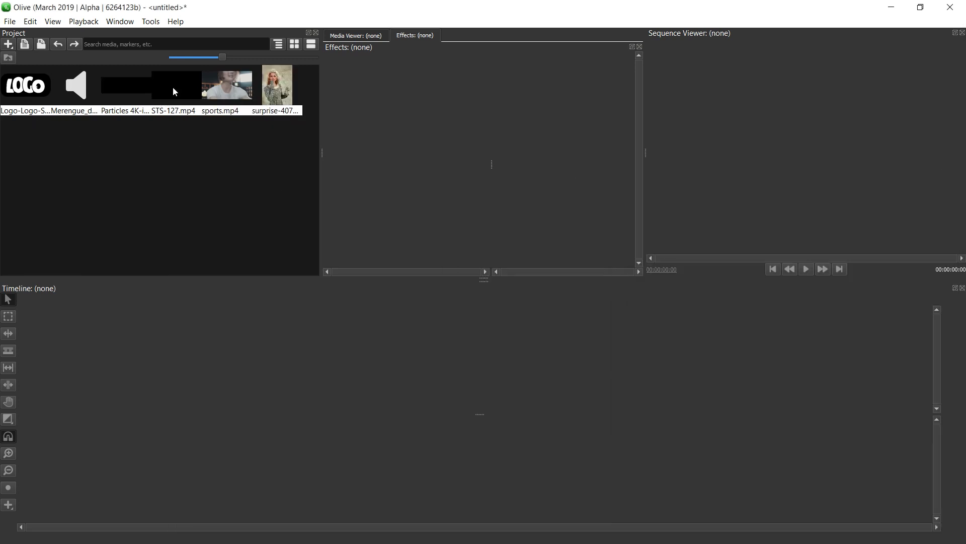
- Enlarge the project thumbnails, build Sequence 01 from Particles 4K-ish.mp4, and preview at 00:00:11:20
mouse_move(174, 90)
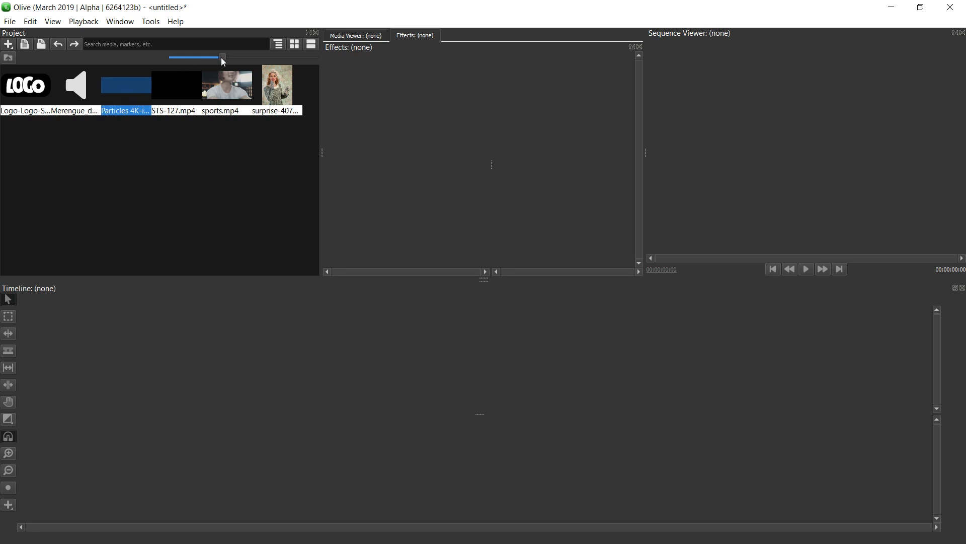
drag(222, 58, 256, 57)
drag(208, 119, 132, 361)
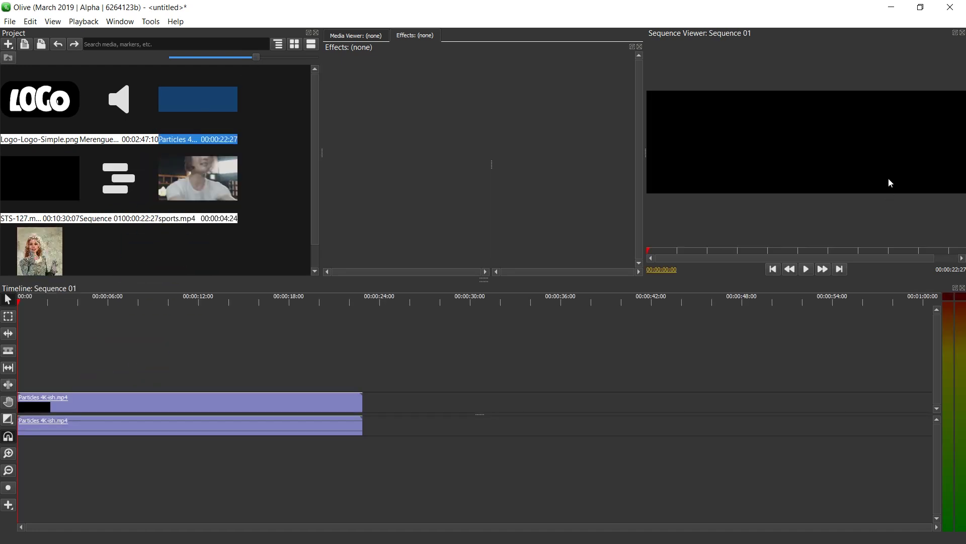
click(193, 301)
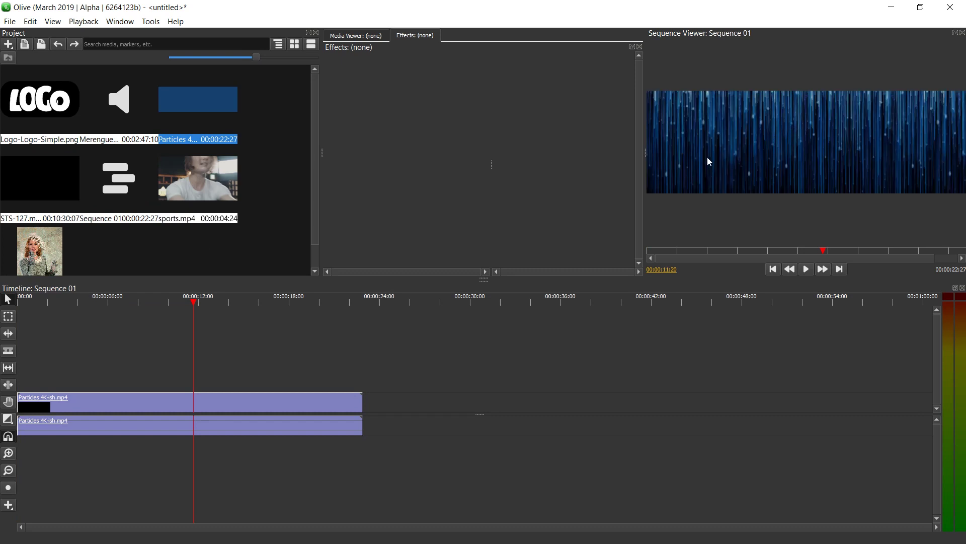
- Delete the existing Particles-based Sequence 01 from the project
click(122, 177)
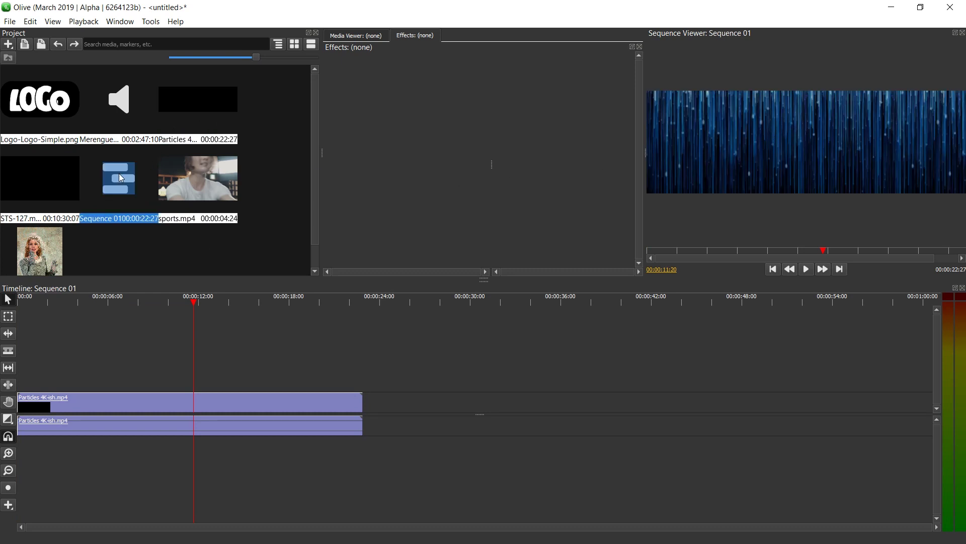
right_click(114, 188)
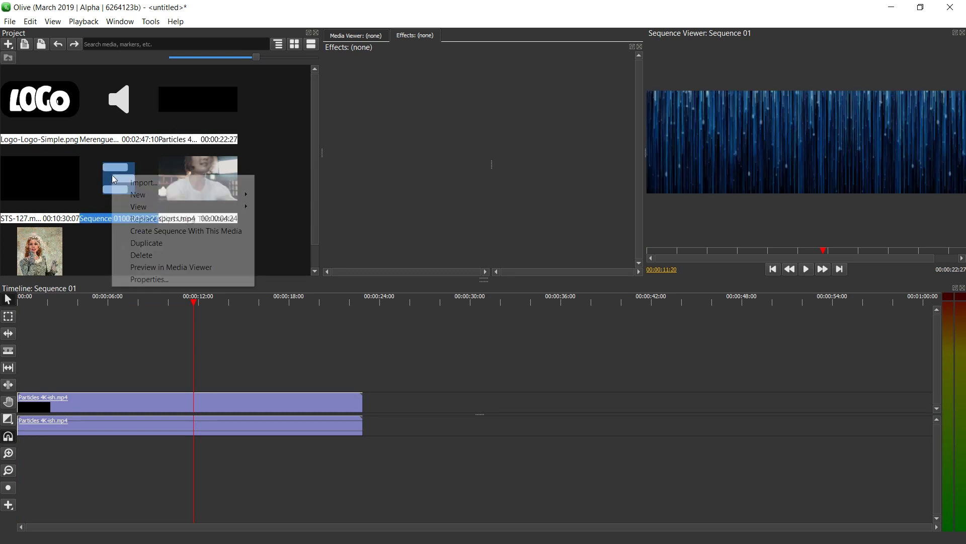
click(151, 251)
- Build a new Sequence 01 from STS-127.mp4 and scrub to about 00:06:09:09
drag(36, 188, 120, 370)
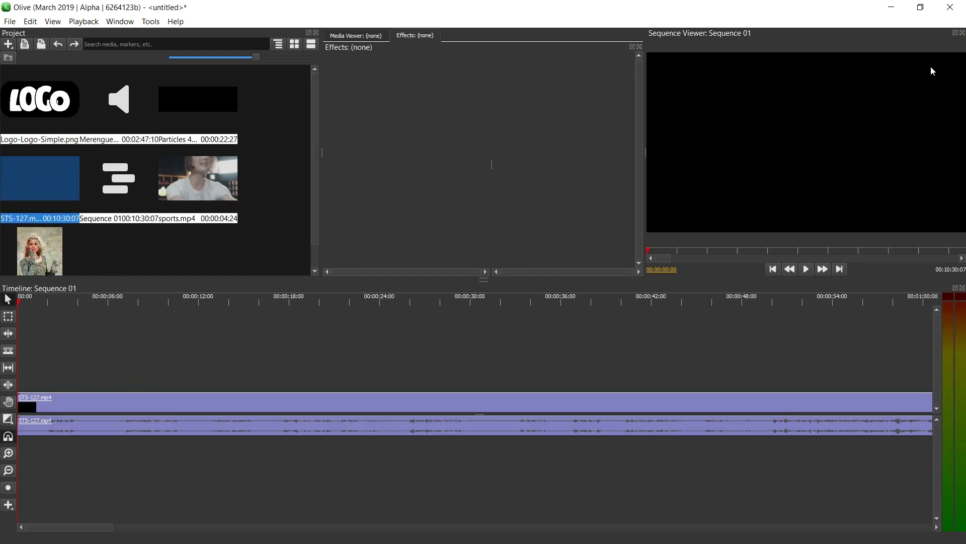
scroll(219, 354, down, 5)
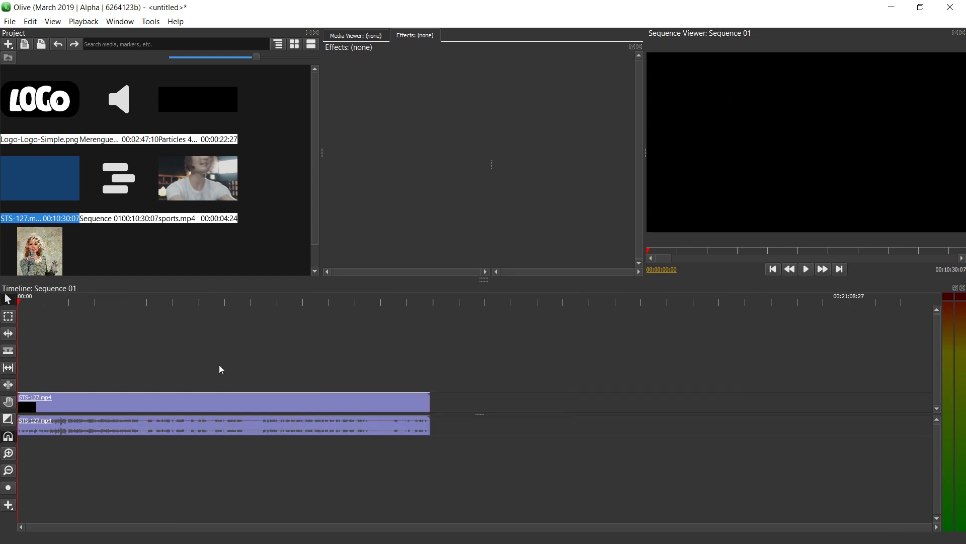
scroll(220, 369, up, 2)
scroll(218, 367, down, 2)
click(92, 304)
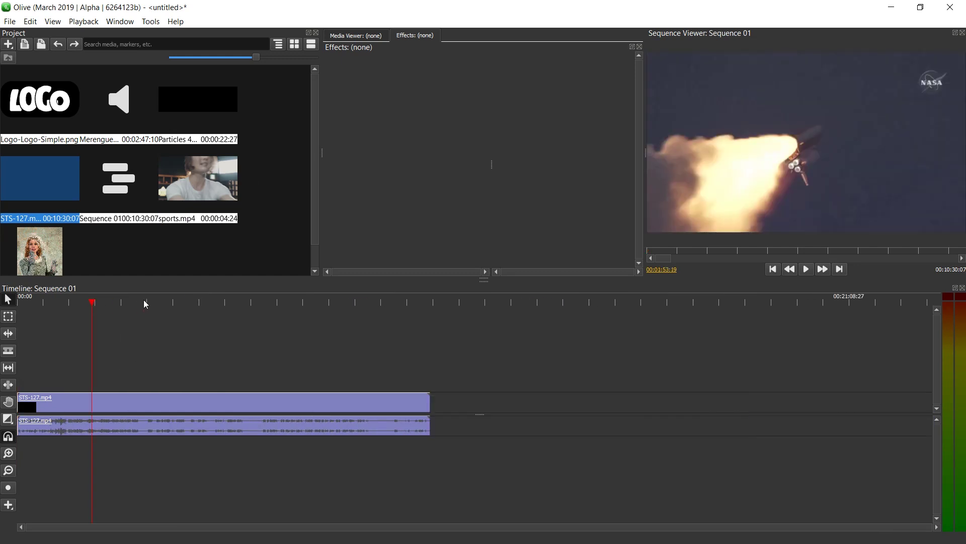
click(151, 304)
click(259, 304)
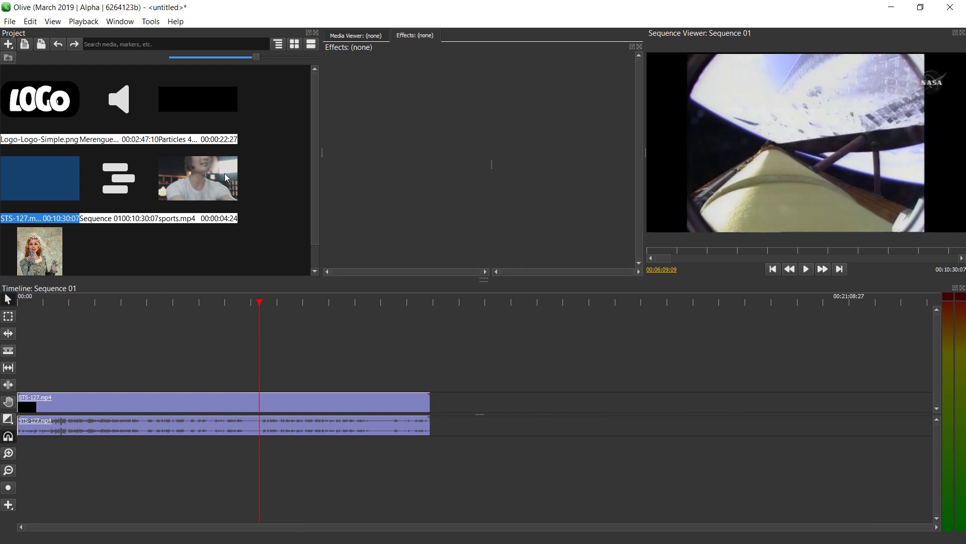
- Append sports.mp4 and Particles 4K-ish.mp4 after the STS-127 clip on the timeline
drag(226, 179, 469, 398)
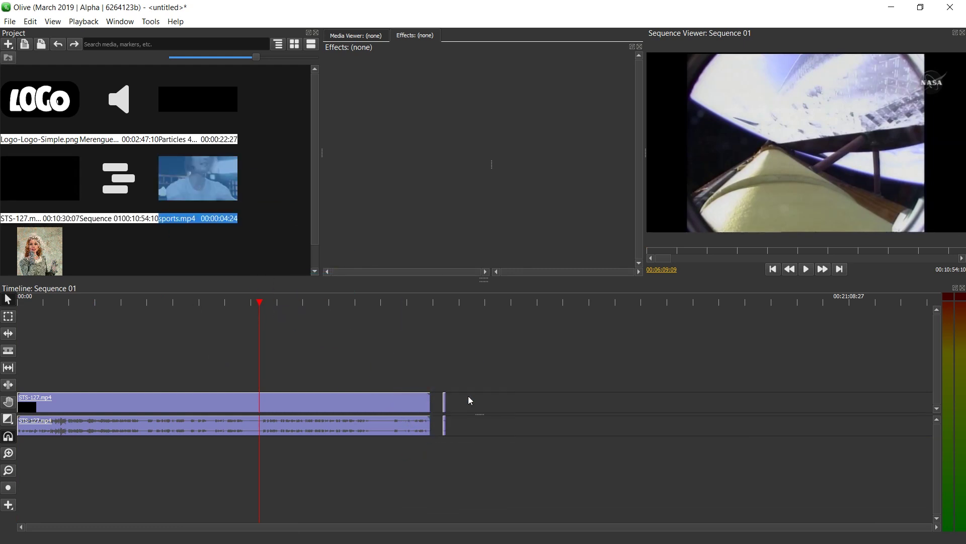
drag(176, 120, 487, 413)
scroll(487, 413, up, 1)
click(508, 403)
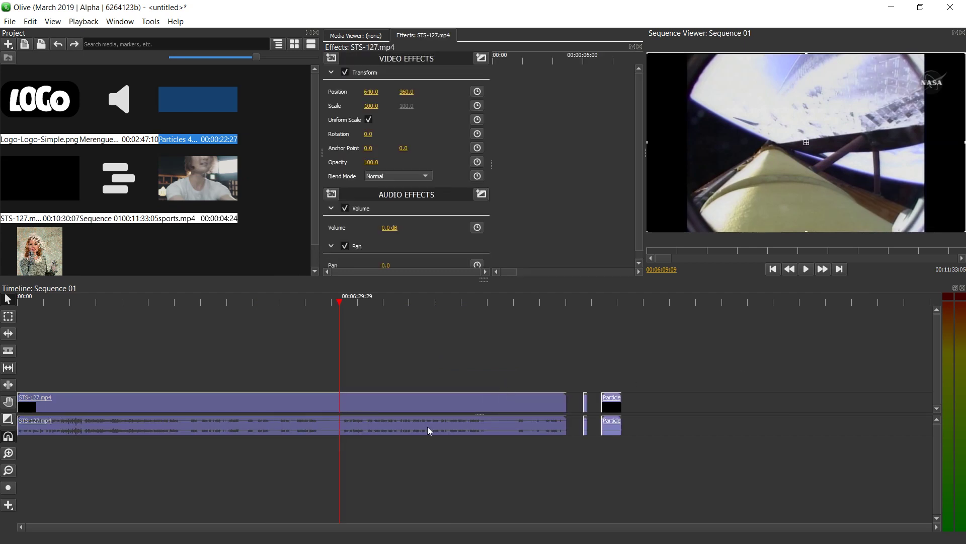
mouse_move(382, 413)
mouse_down()
mouse_move(399, 412)
mouse_move(382, 410)
mouse_up()
- Reposition the STS-127 clip so it begins at the start of the timeline
drag(671, 349, 353, 443)
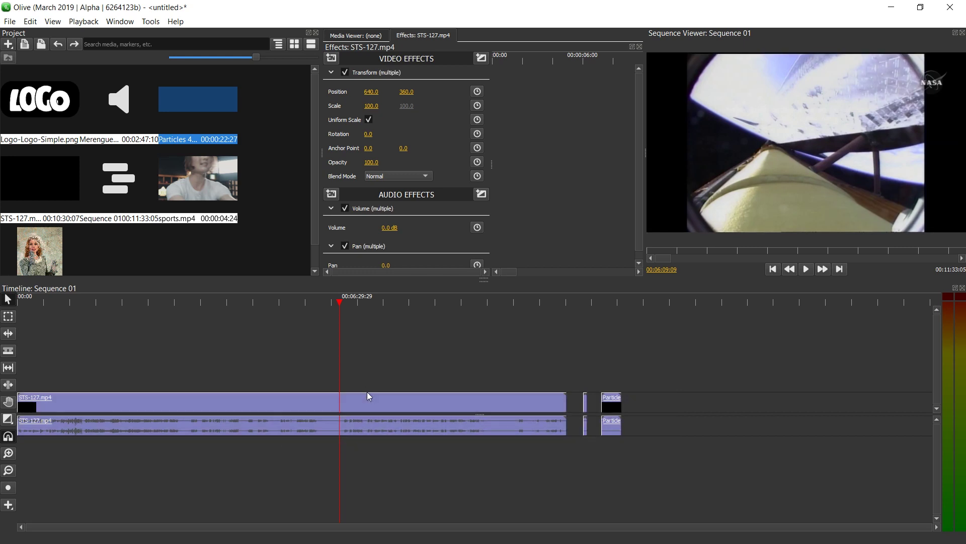
click(398, 378)
click(393, 395)
drag(393, 403, 636, 451)
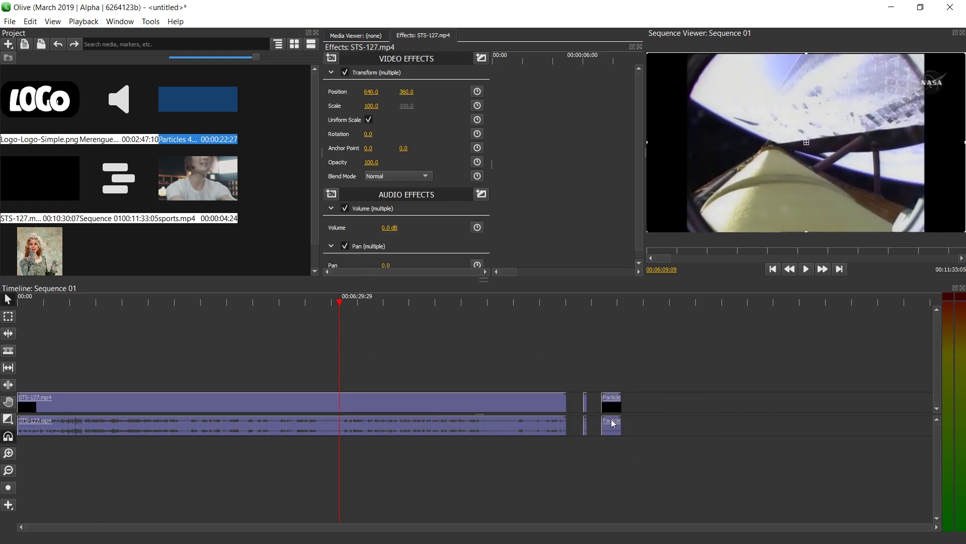
click(555, 390)
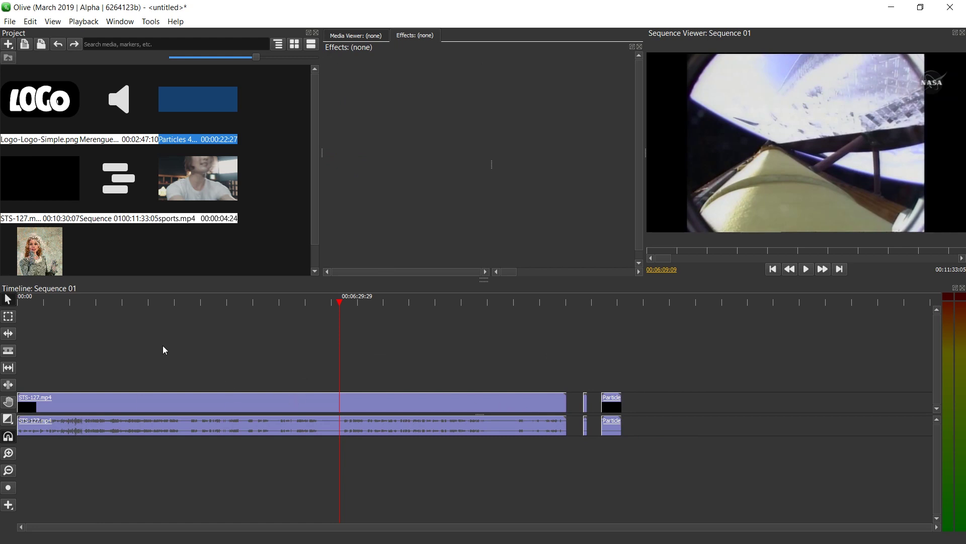
click(108, 300)
- Split the STS-127 clip at two points with the Razor Tool, then return to the Pointer Tool
click(149, 300)
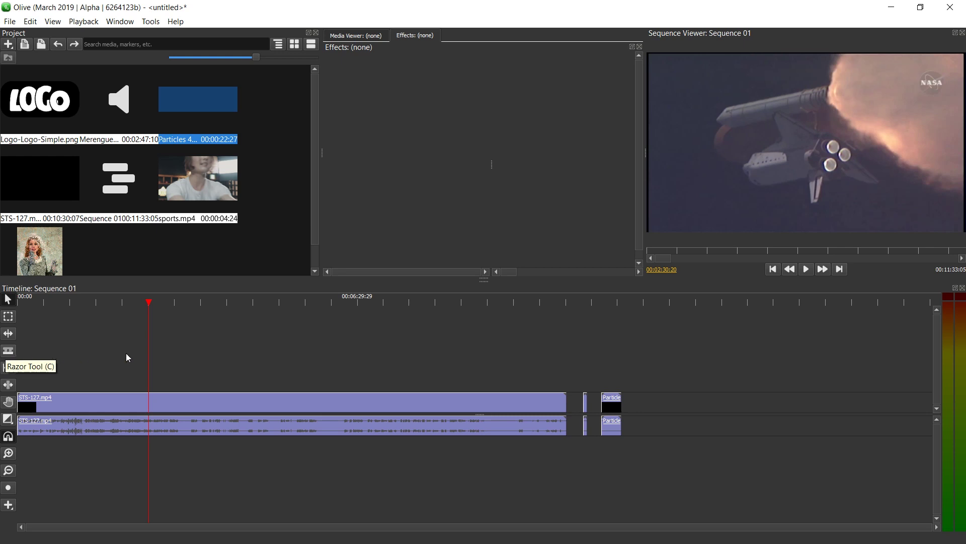
key(c)
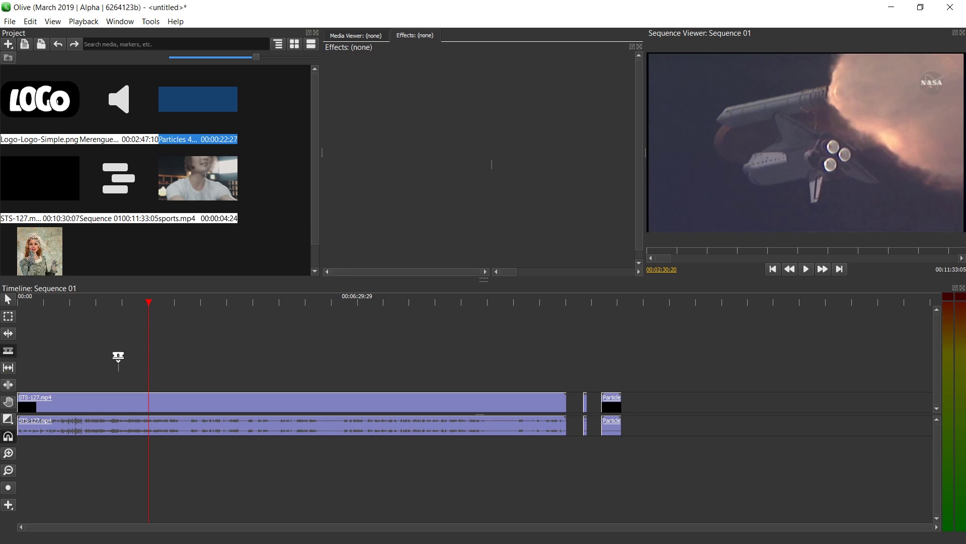
click(79, 401)
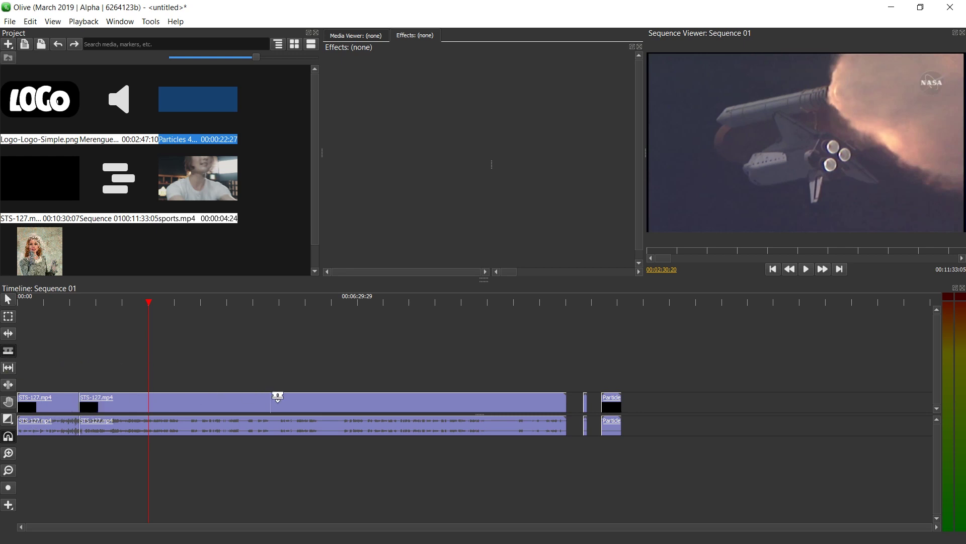
click(294, 399)
key(v)
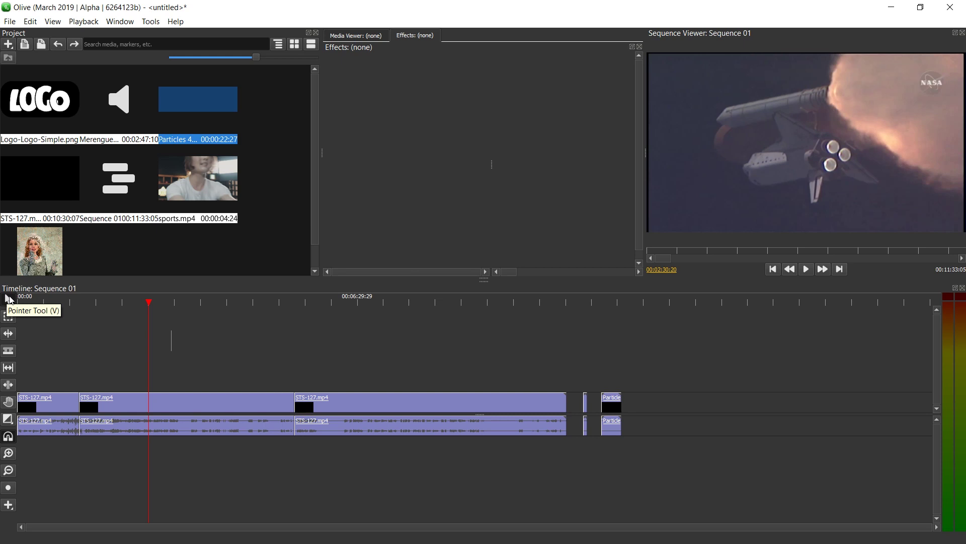
- Ripple delete the third STS-127 piece instead of leaving a gap
right_click(349, 401)
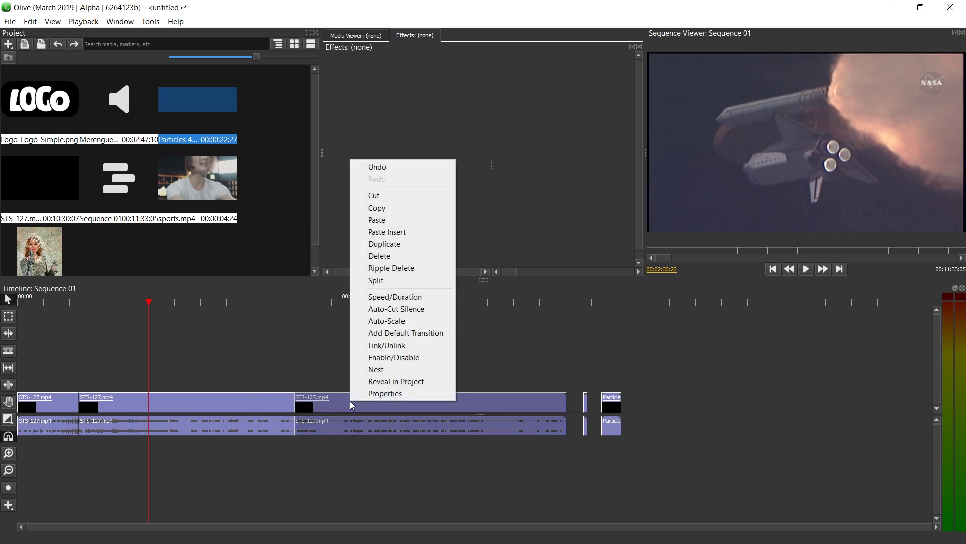
click(361, 256)
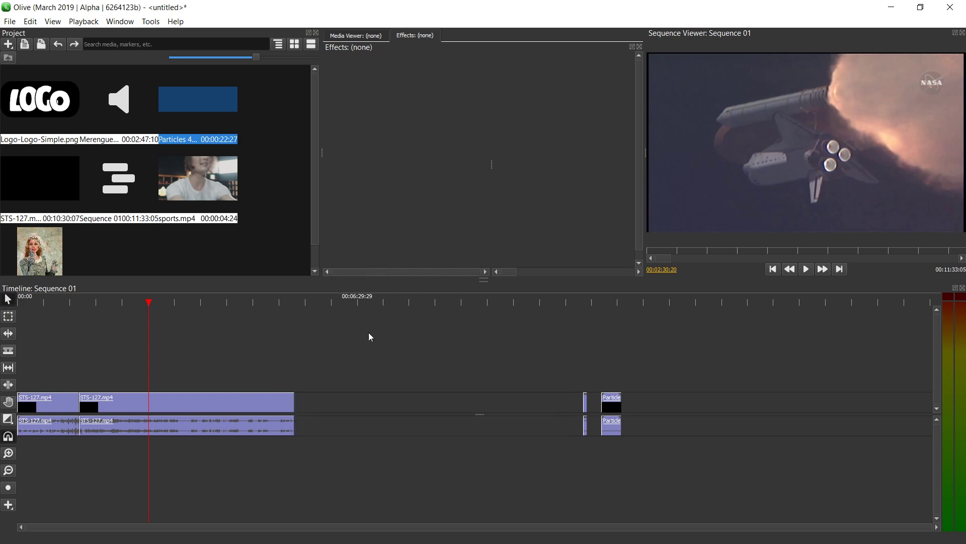
key(ctrl+z)
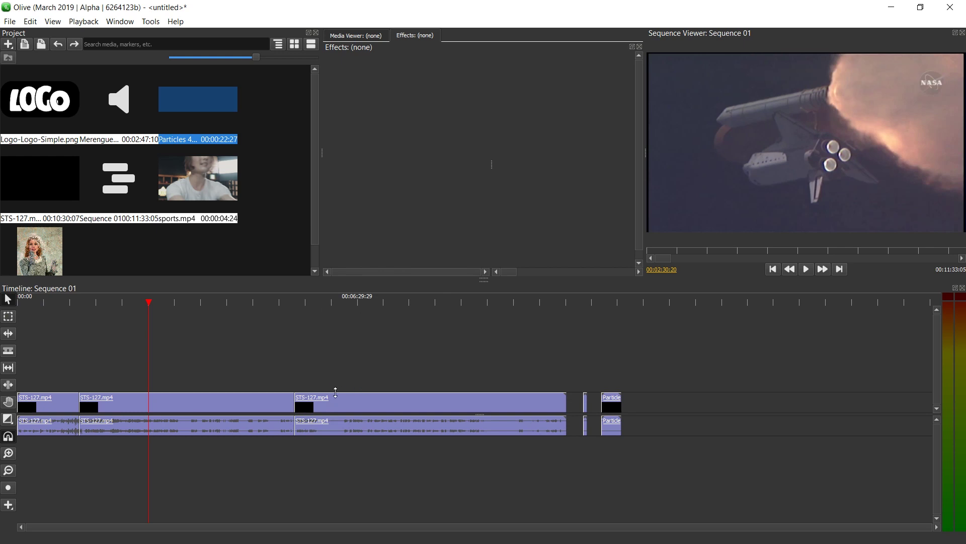
right_click(339, 401)
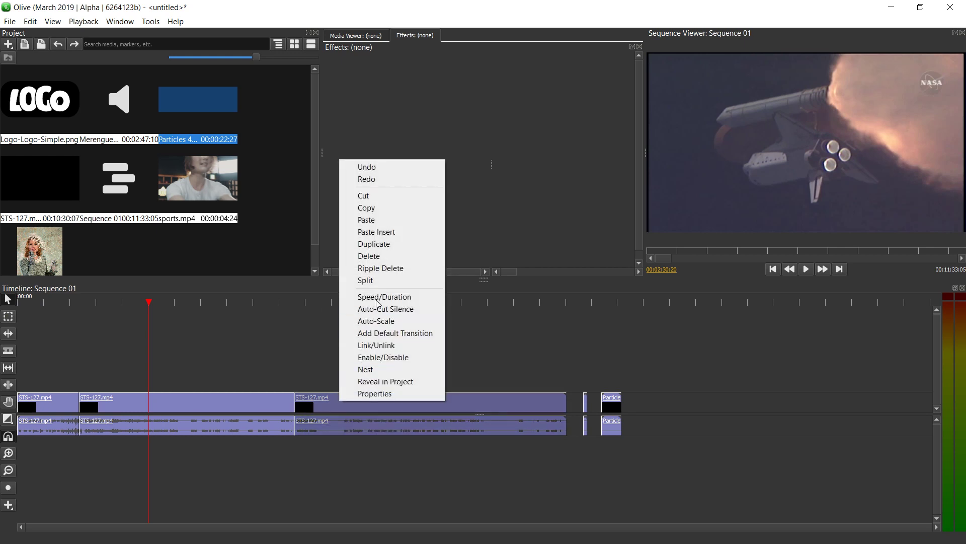
click(397, 268)
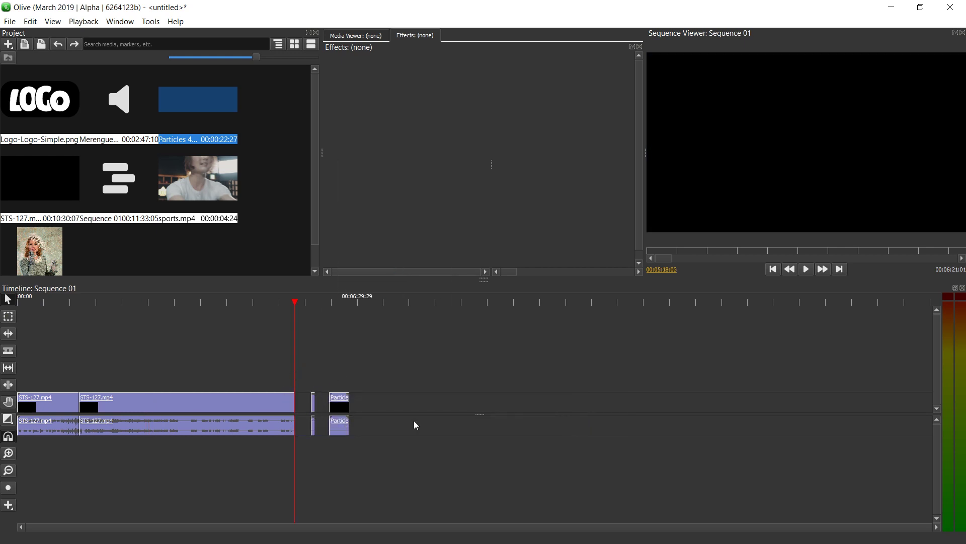
- Ripple delete the first STS-127 piece so the later clips shift left
right_click(53, 406)
click(96, 274)
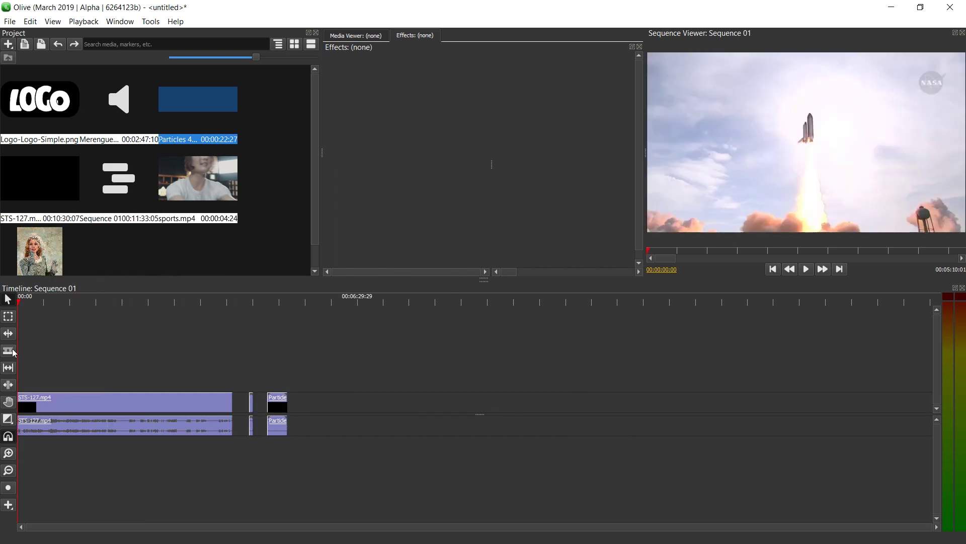
key(c)
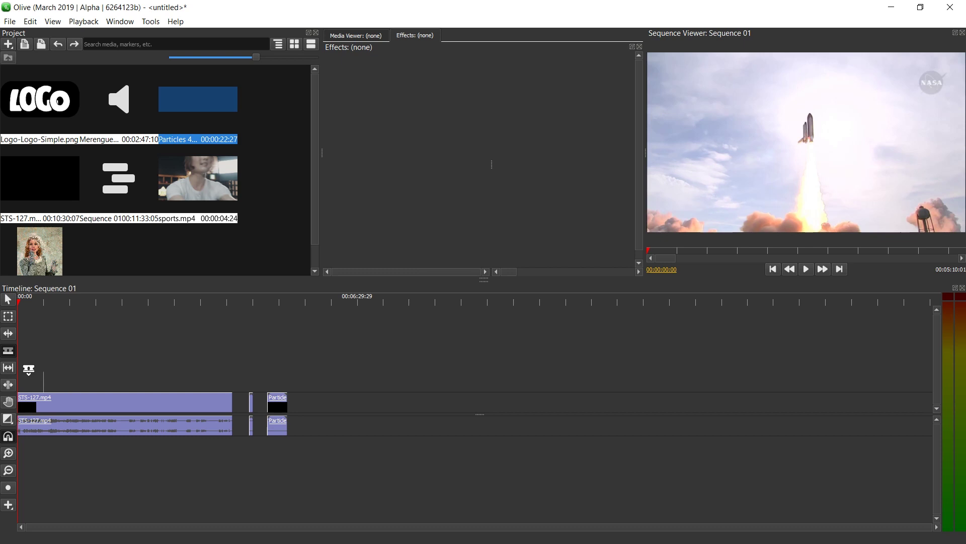
- Trim both edges of the STS-127 clip and remove the empty space before it
click(8, 300)
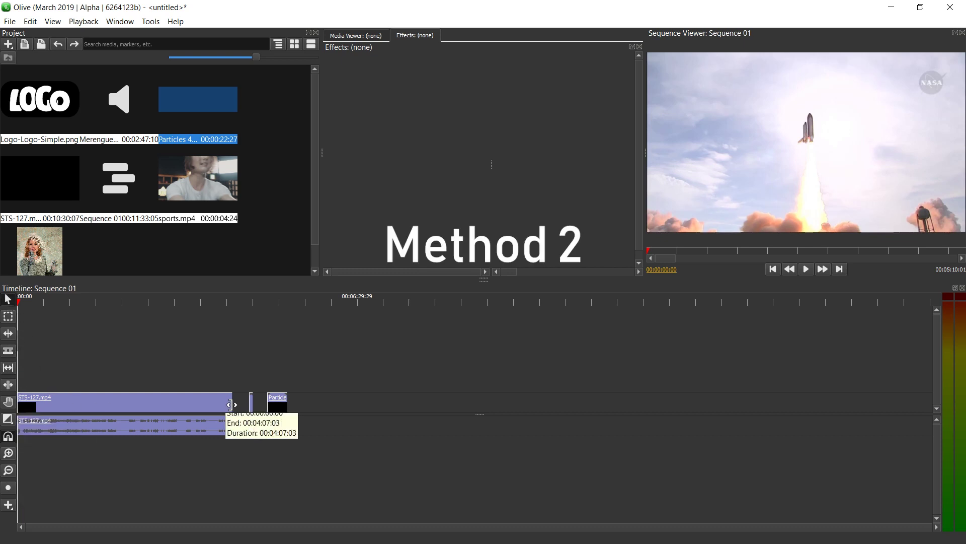
drag(231, 402, 183, 402)
drag(18, 402, 41, 402)
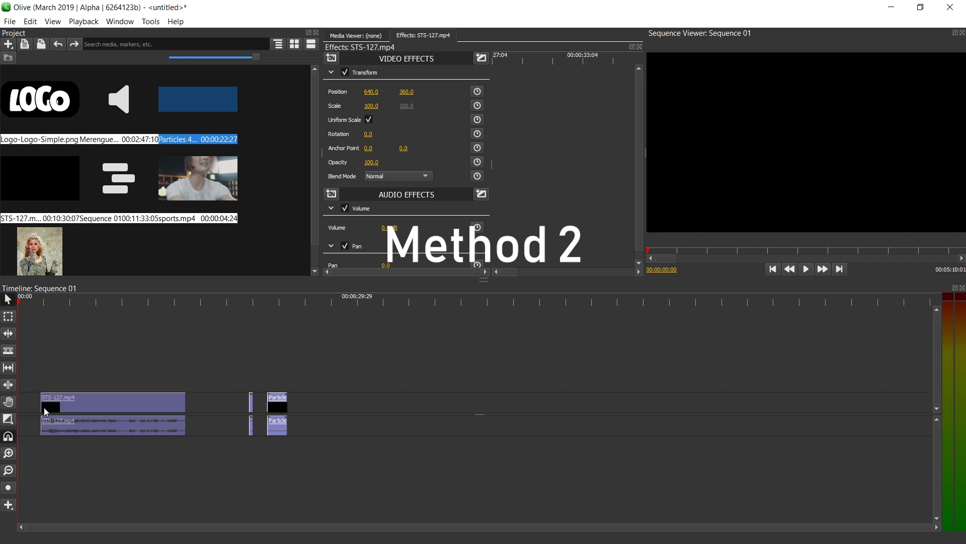
click(48, 372)
key(=)
key(=)
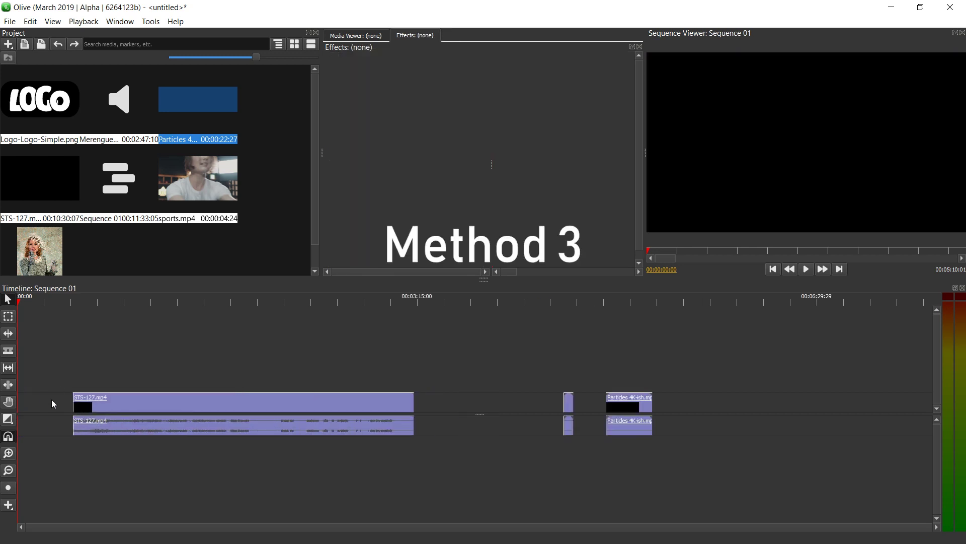
right_click(51, 400)
click(101, 460)
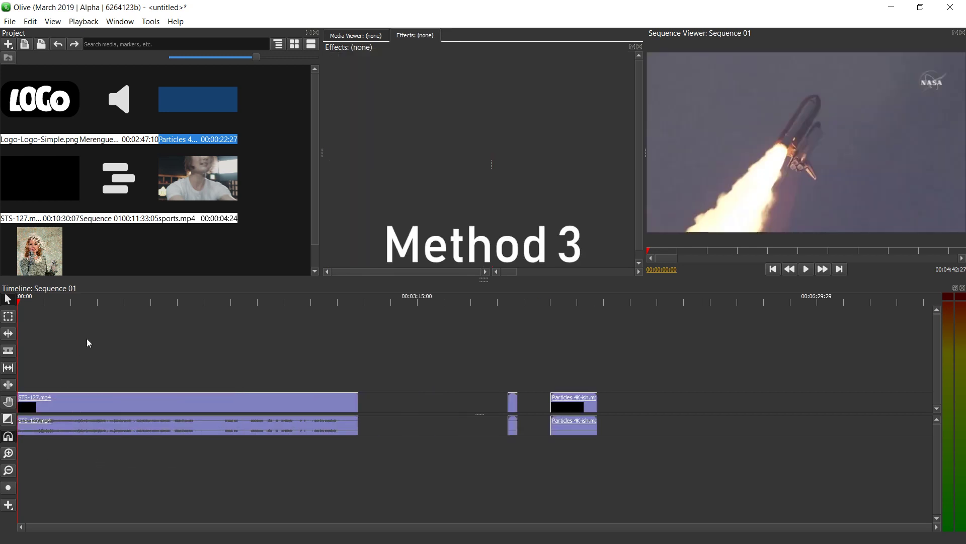
- Ripple-trim the STS-127 clip at two playhead points, keeping about 21 seconds of launch footage
click(104, 301)
drag(104, 301, 26, 298)
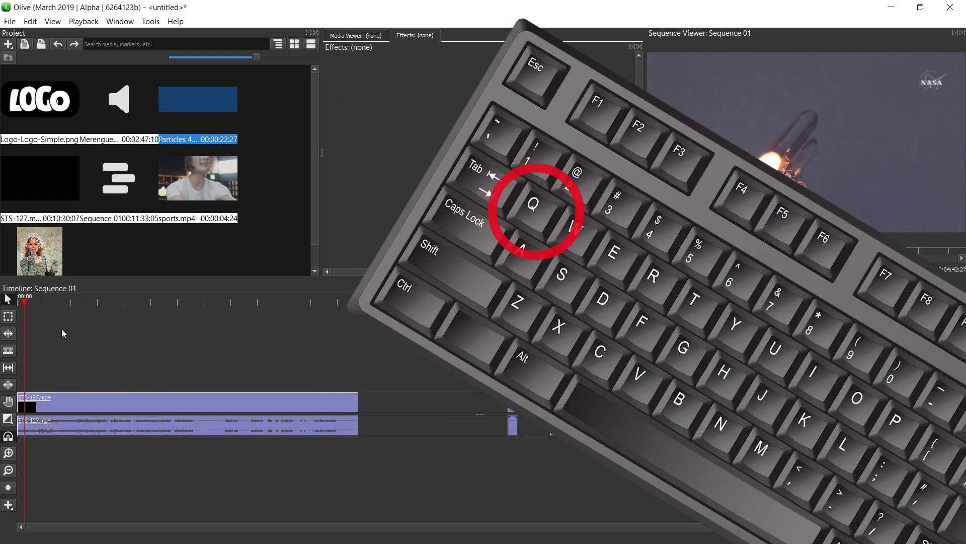
key(q)
click(51, 303)
mouse_move(51, 303)
mouse_down()
mouse_move(35, 304)
mouse_move(64, 305)
mouse_up()
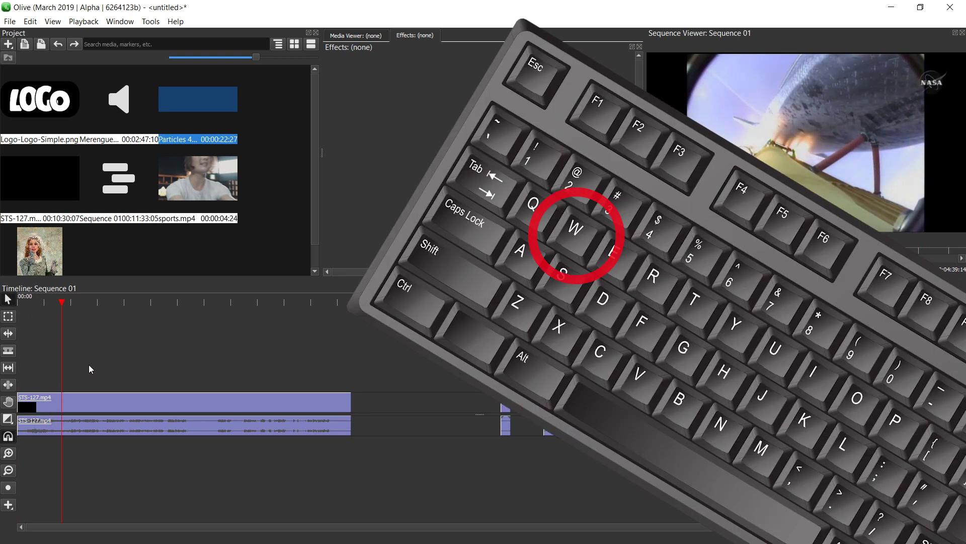
key(w)
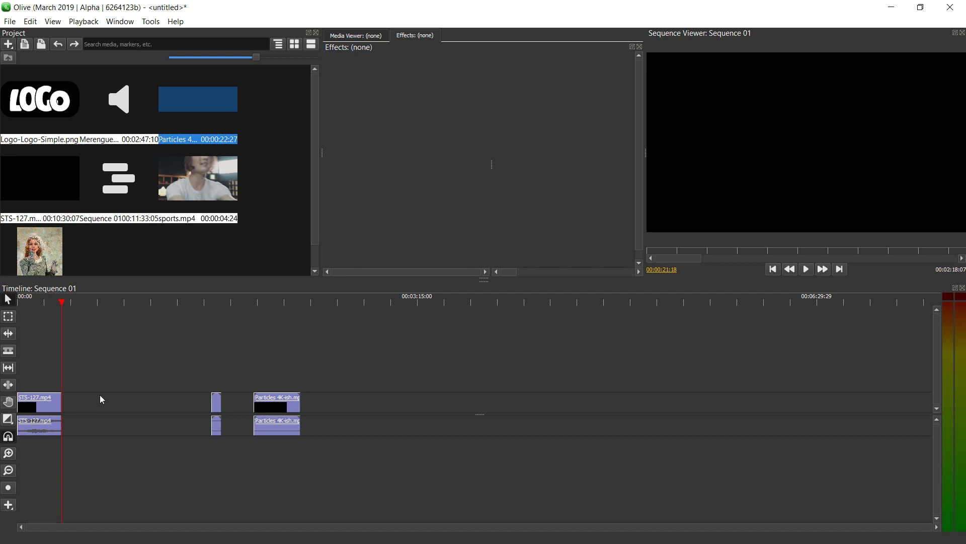
- Ripple delete the two empty gaps so STS-127, sports and Particles play back-to-back
right_click(123, 402)
click(146, 461)
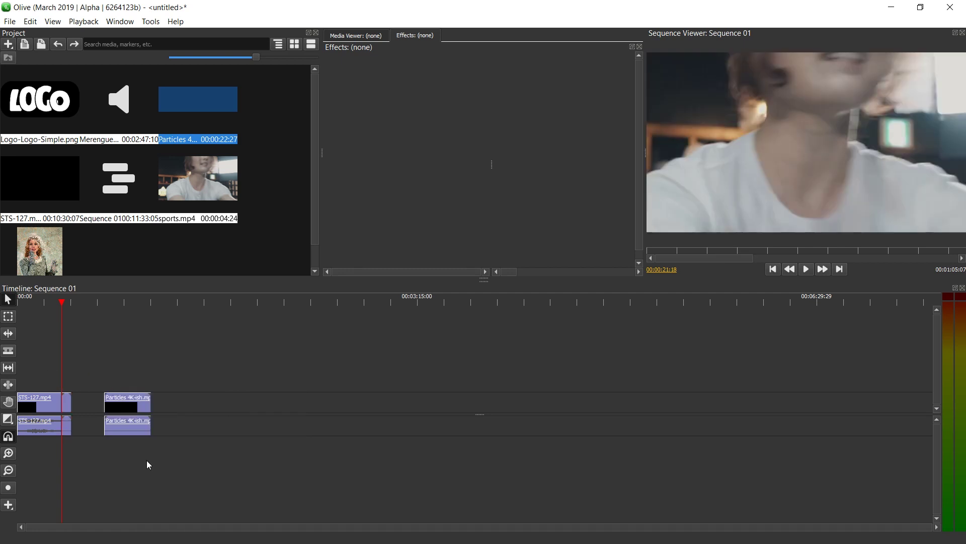
right_click(98, 406)
click(151, 464)
key(equal)
key(equal)
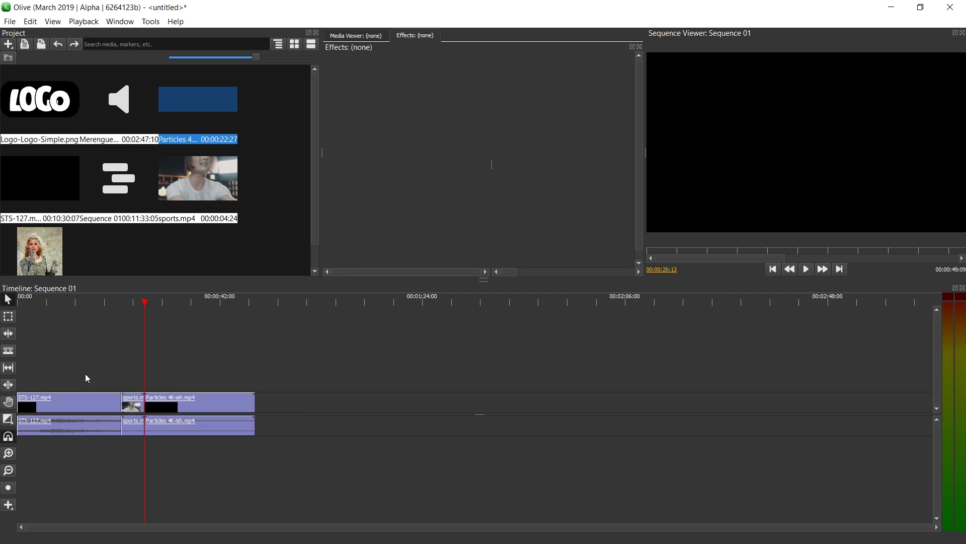
drag(226, 302, 131, 315)
- Play the joined sequence from the start, checking the sports and Particles sections
key(Home)
key(space)
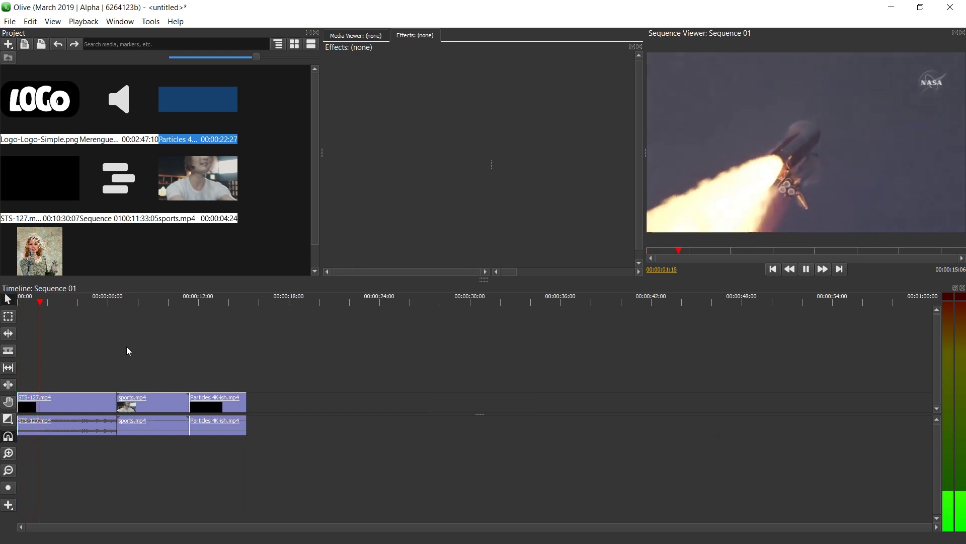
drag(89, 300, 113, 308)
click(107, 302)
key(space)
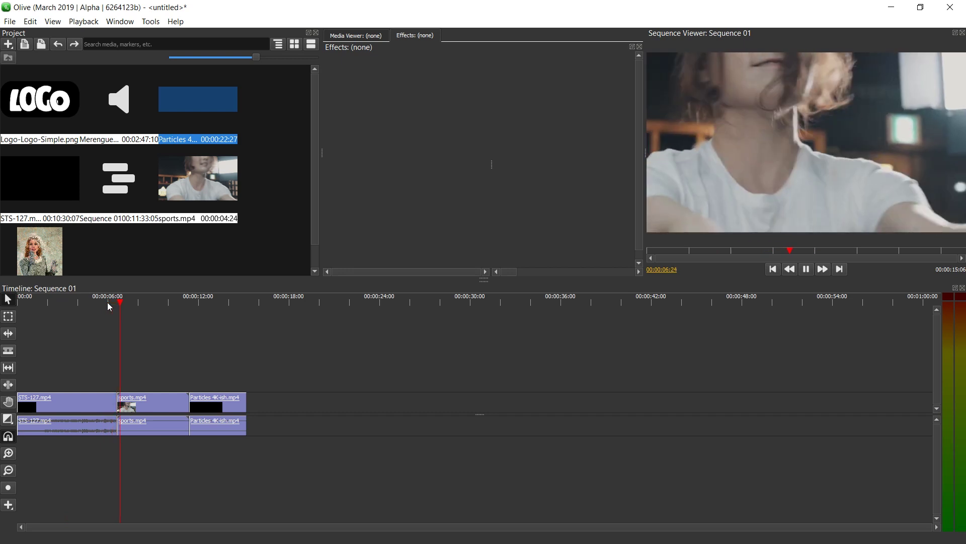
click(187, 302)
key(space)
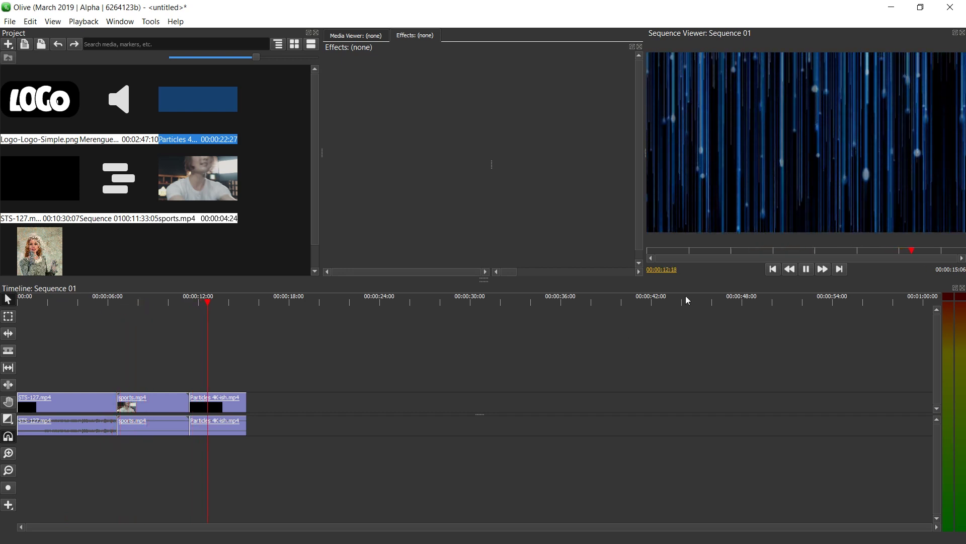
- Lower the sports.mp4 clip's Transform Scale from 100 to shrink the footage in frame
click(207, 298)
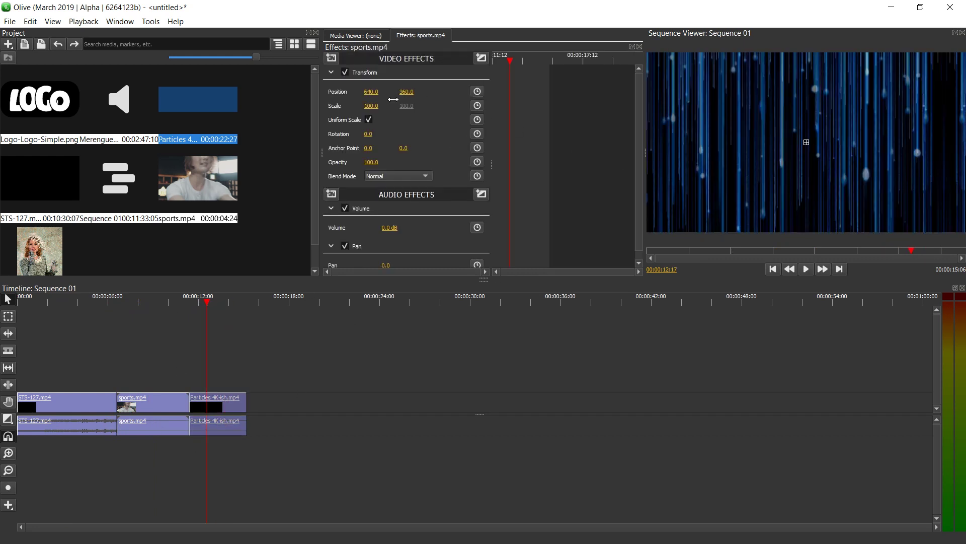
drag(393, 99, 376, 99)
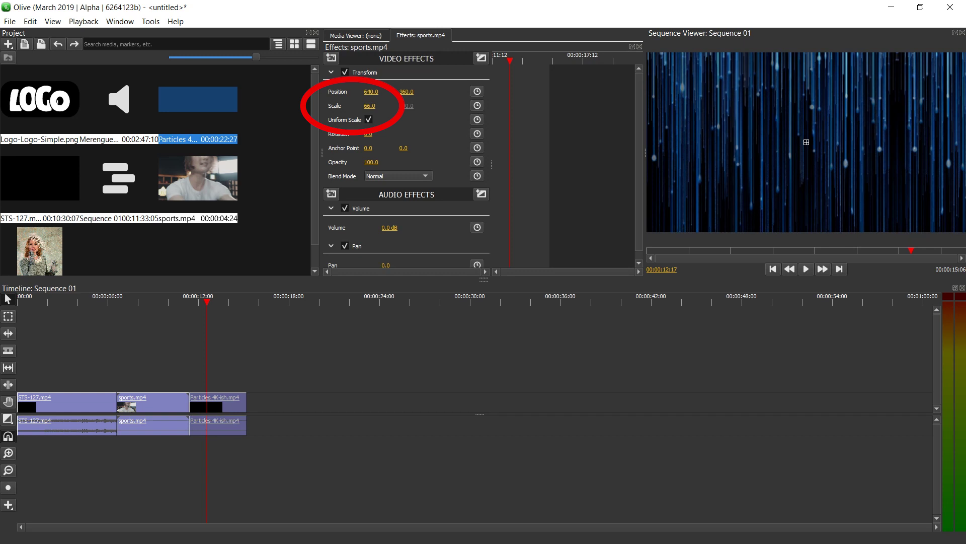
mouse_move(366, 105)
mouse_down()
mouse_move(346, 105)
mouse_move(373, 91)
mouse_move(476, 91)
mouse_move(349, 100)
mouse_up()
- Enlarge the STS-127 clip to scale 132, move it to position 798, 266, and play it back
click(157, 299)
click(170, 404)
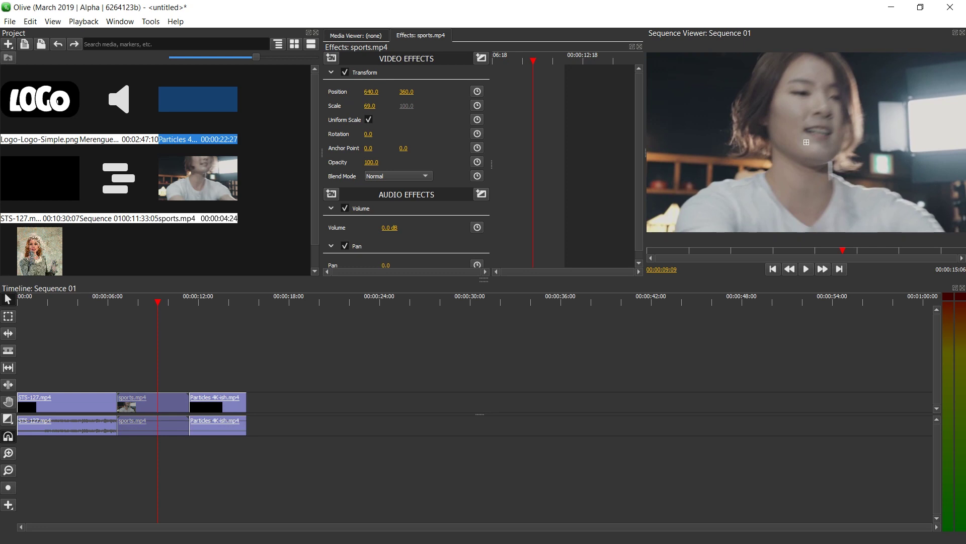
drag(371, 105, 388, 106)
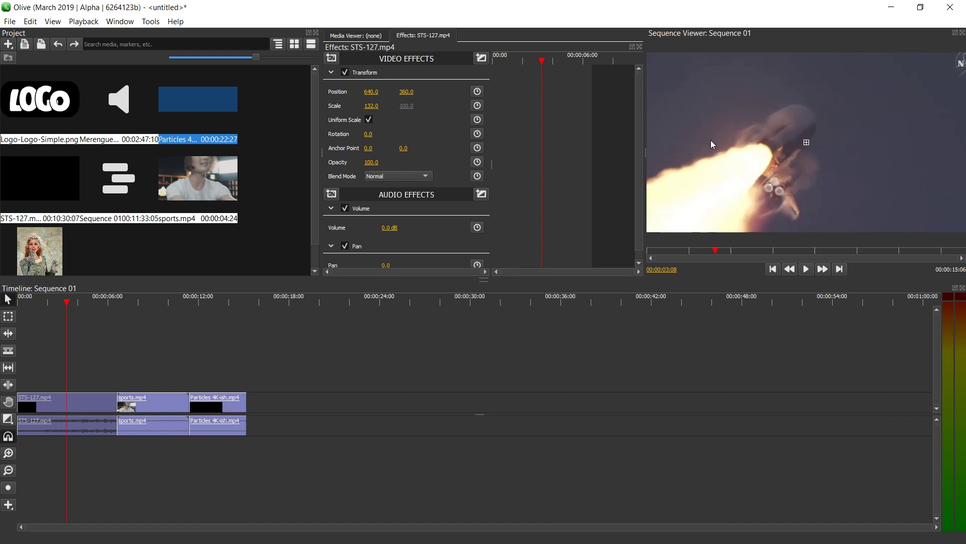
drag(712, 144, 751, 116)
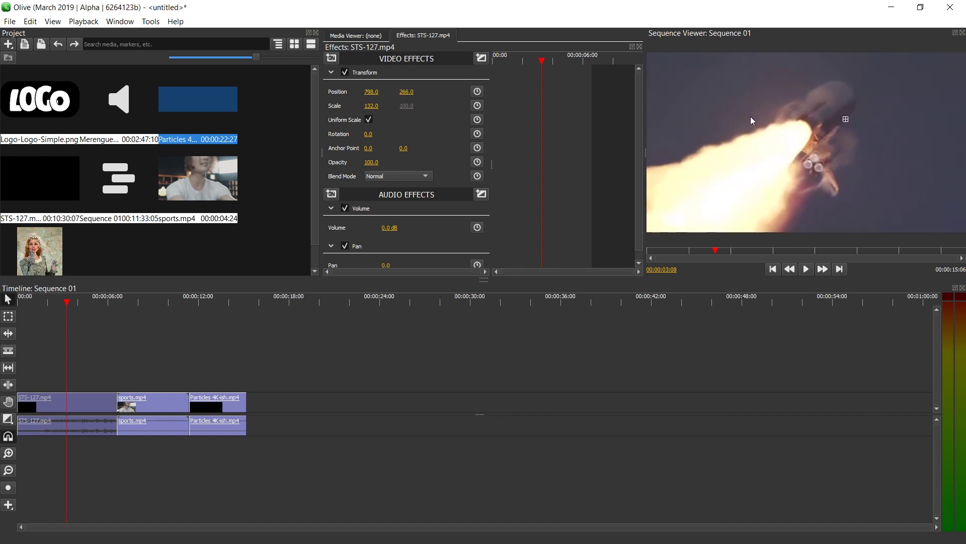
key(space)
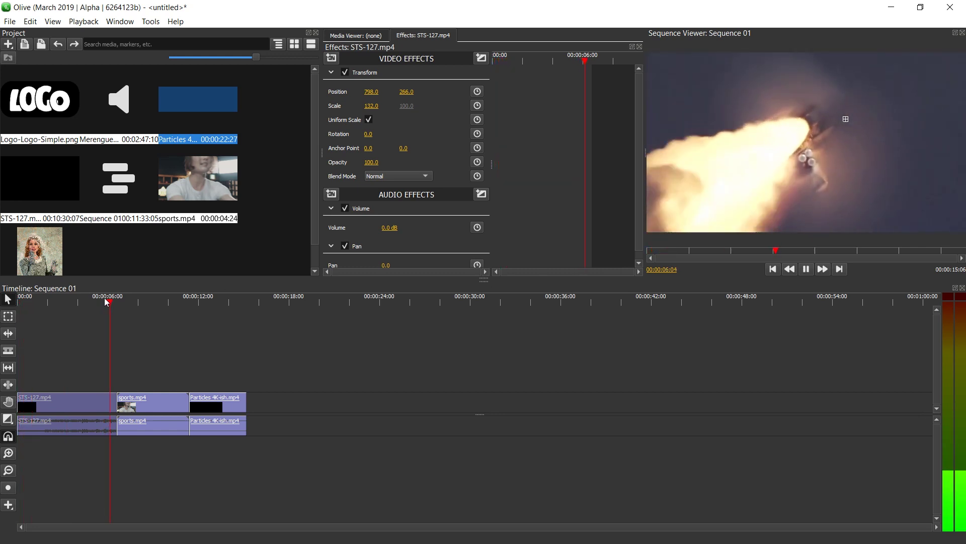
- Lift the sports clip and its audio onto separate new tracks
click(139, 361)
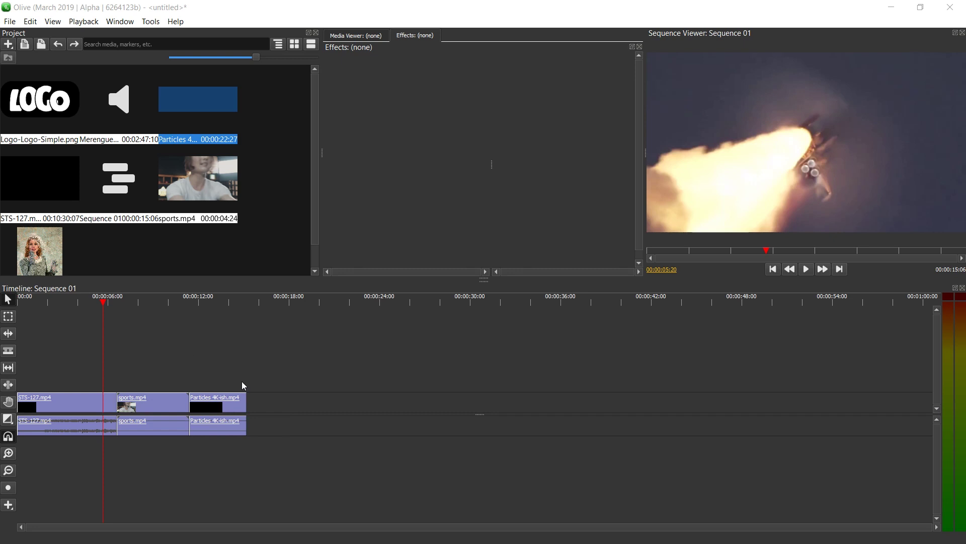
key(space)
click(162, 406)
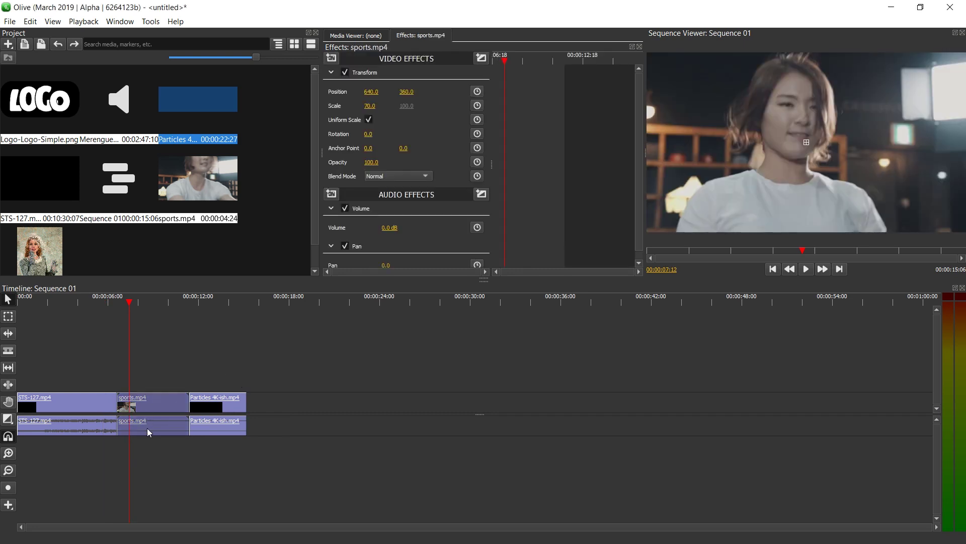
drag(147, 428, 128, 383)
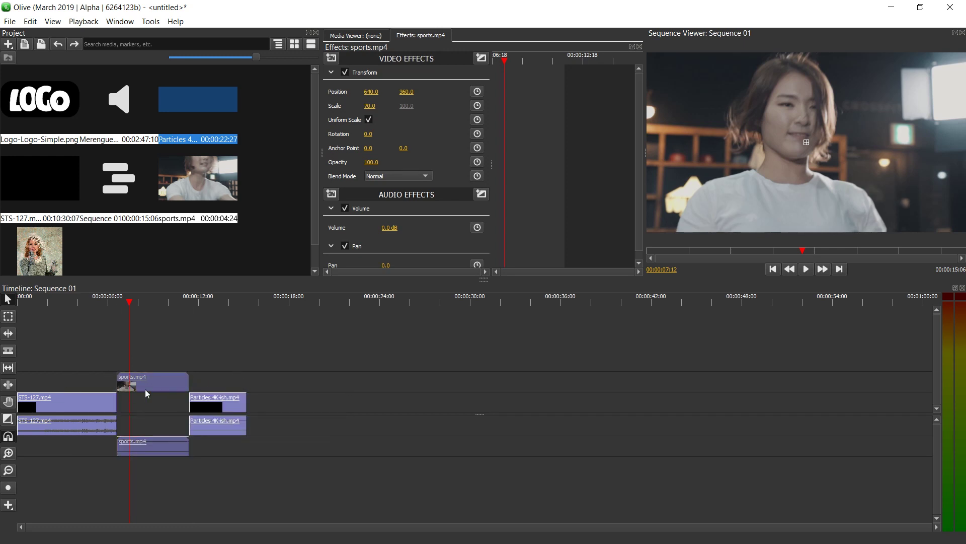
- Return the sports video and audio between STS-127 and Particles, then select Cross Dissolve as the transition
drag(145, 388, 152, 405)
drag(154, 448, 153, 425)
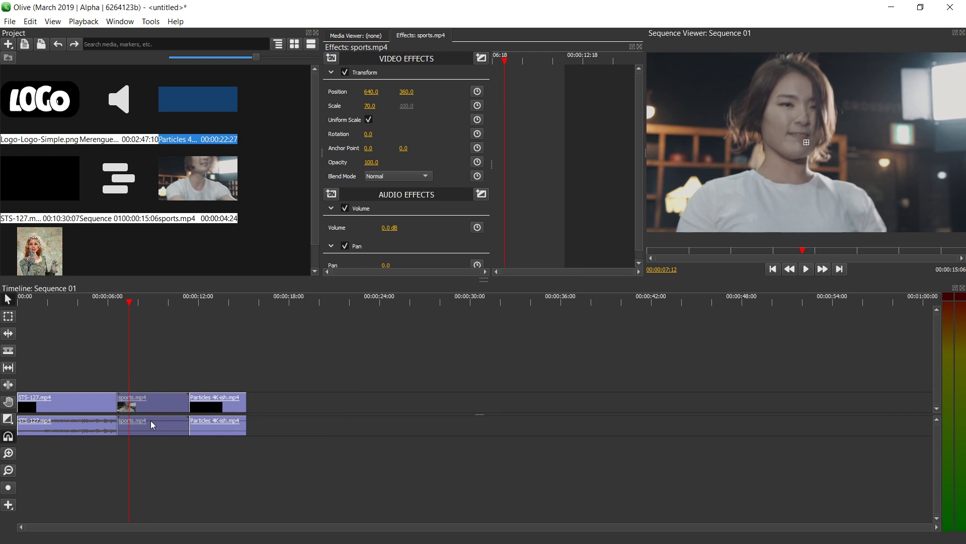
click(147, 373)
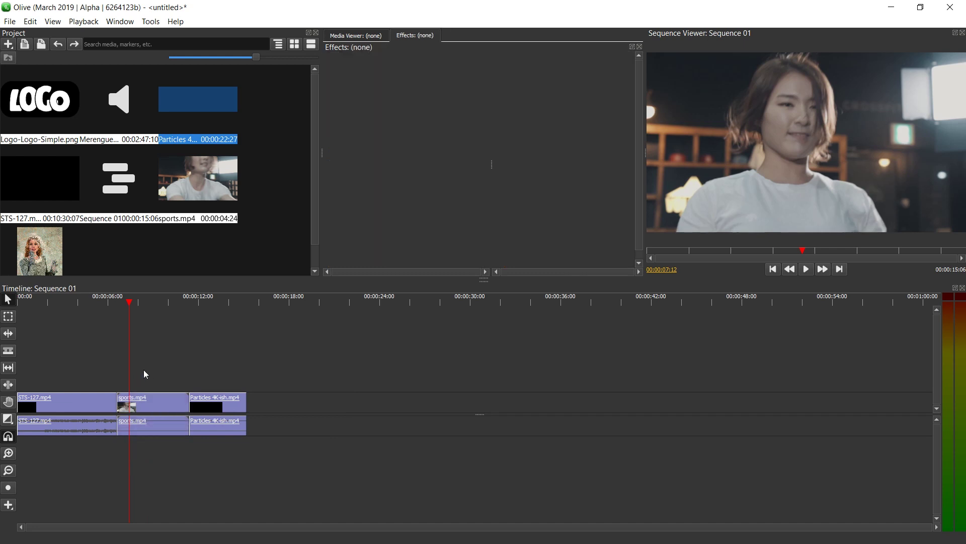
click(12, 419)
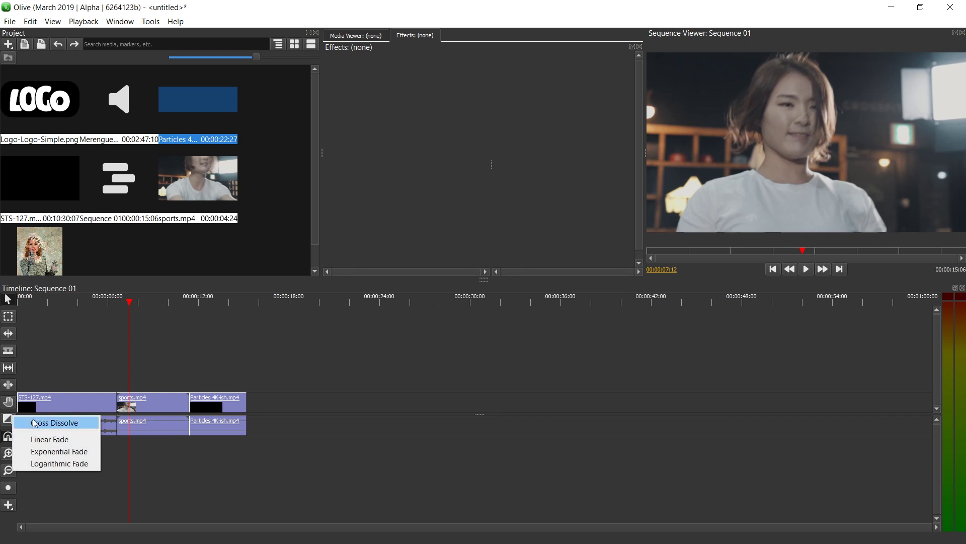
click(34, 423)
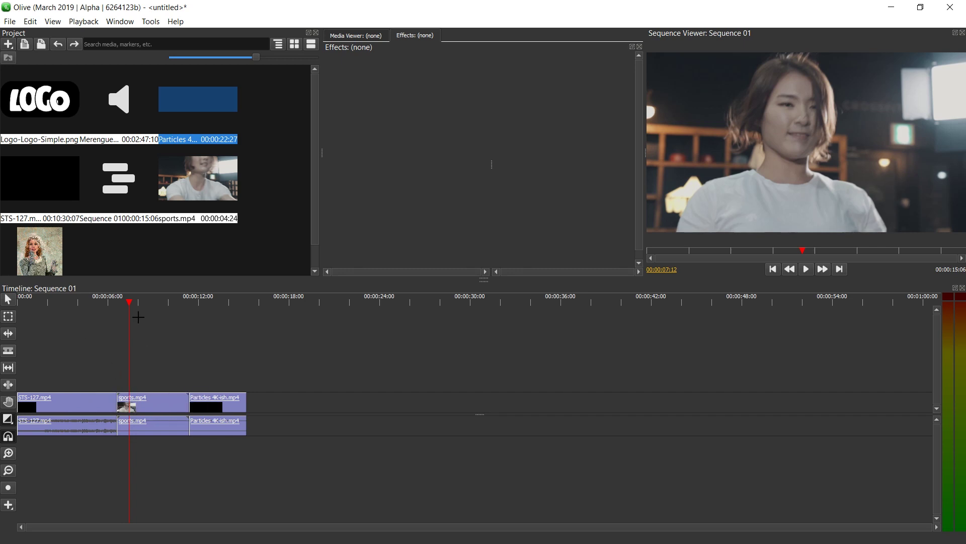
- Ripple-trim the sports clip's start and end at the playhead
key(q)
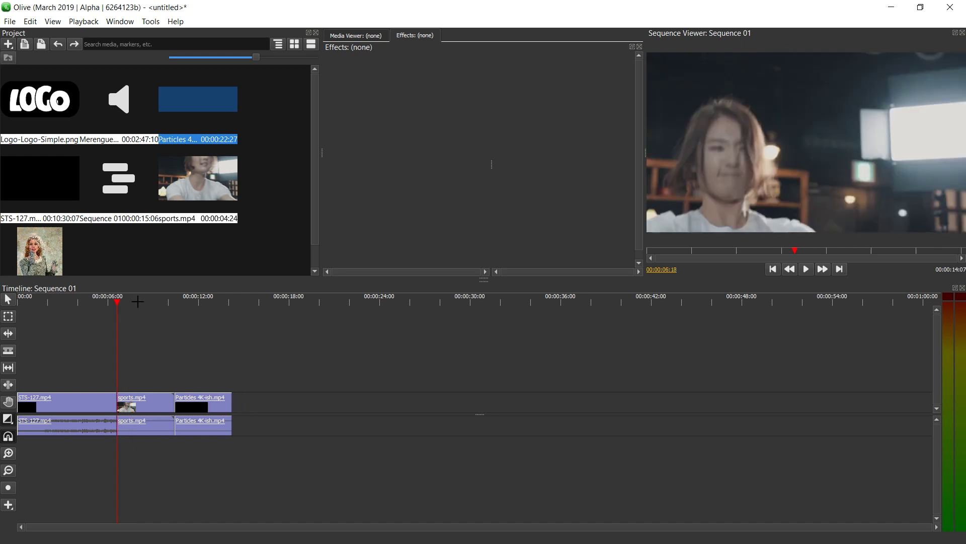
drag(137, 300, 164, 301)
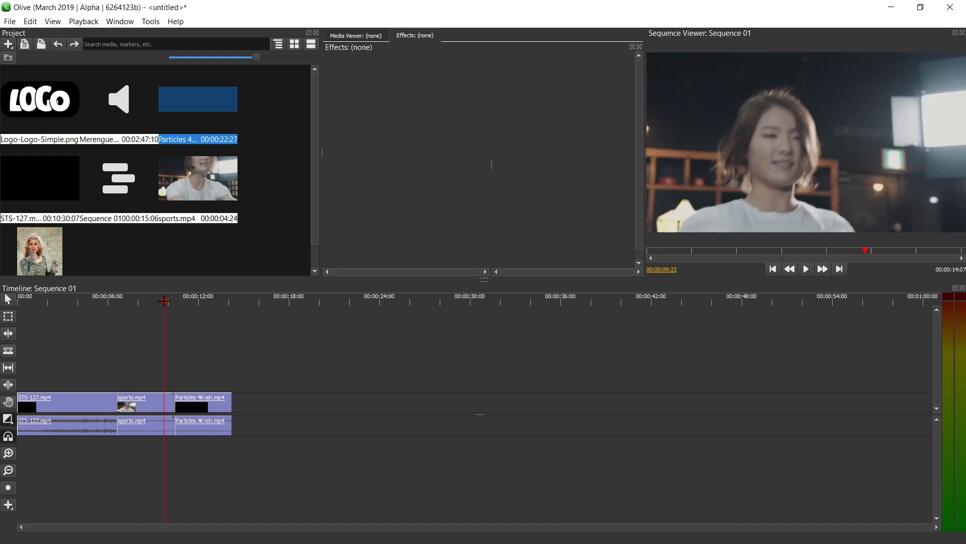
key(w)
click(139, 302)
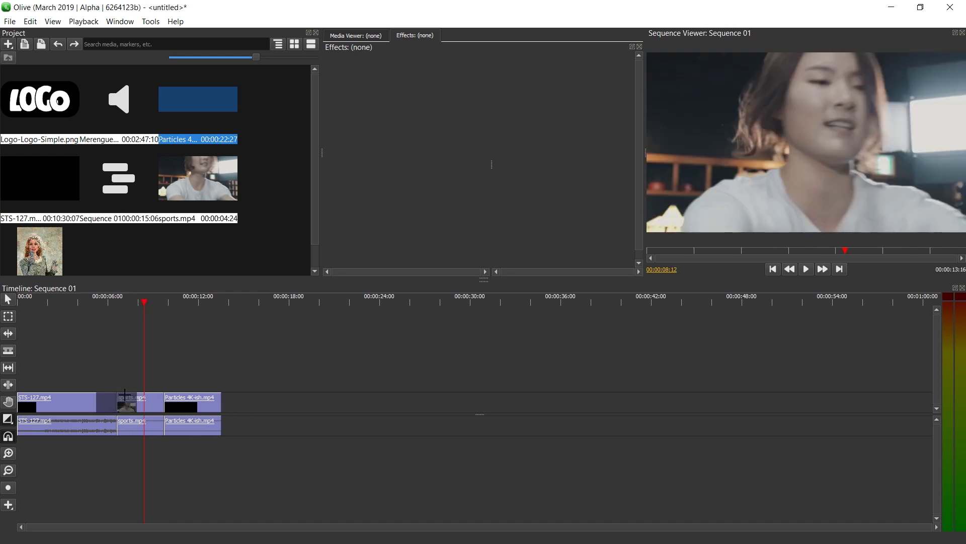
click(126, 402)
- Add cross dissolves at the sports/Particles and STS-127/sports cuts and preview them
drag(161, 402, 174, 405)
key(space)
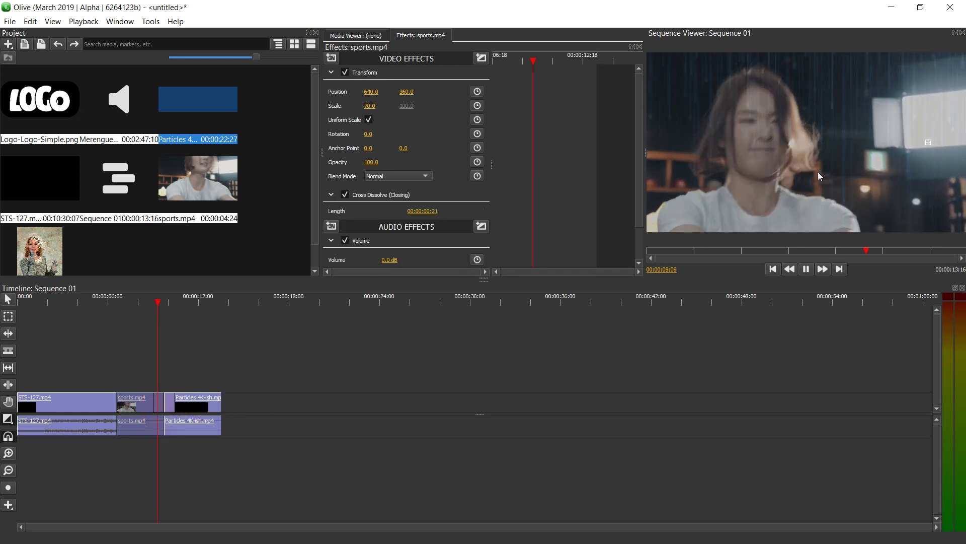
mouse_move(117, 402)
mouse_down()
mouse_move(97, 403)
mouse_move(132, 404)
mouse_up()
key(space)
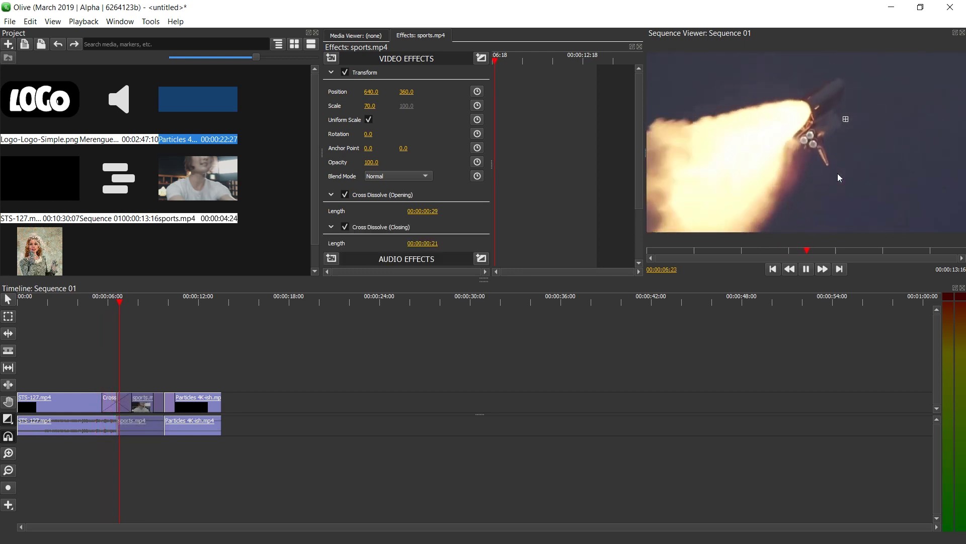
- Delete the existing cross dissolve on STS-127 and reselect Cross Dissolve as the transition type
click(119, 397)
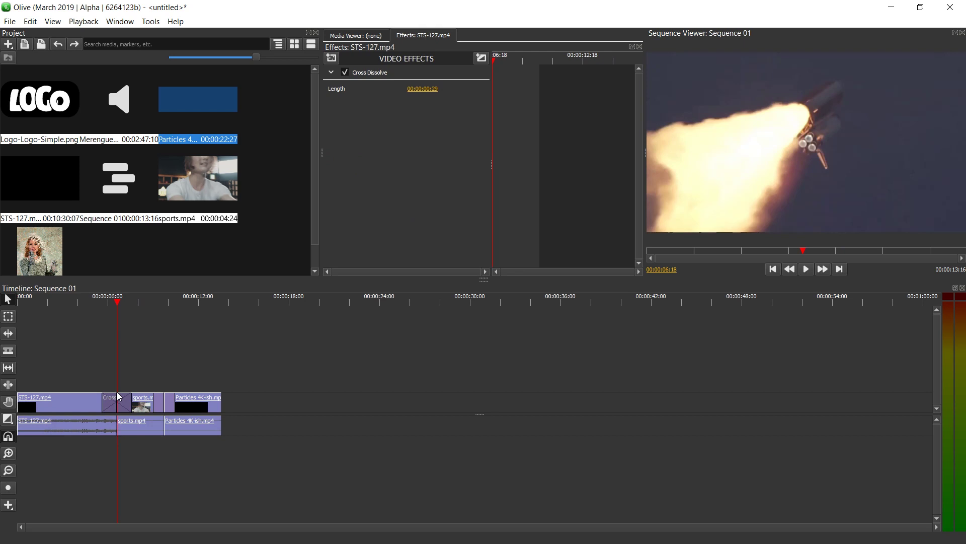
key(Delete)
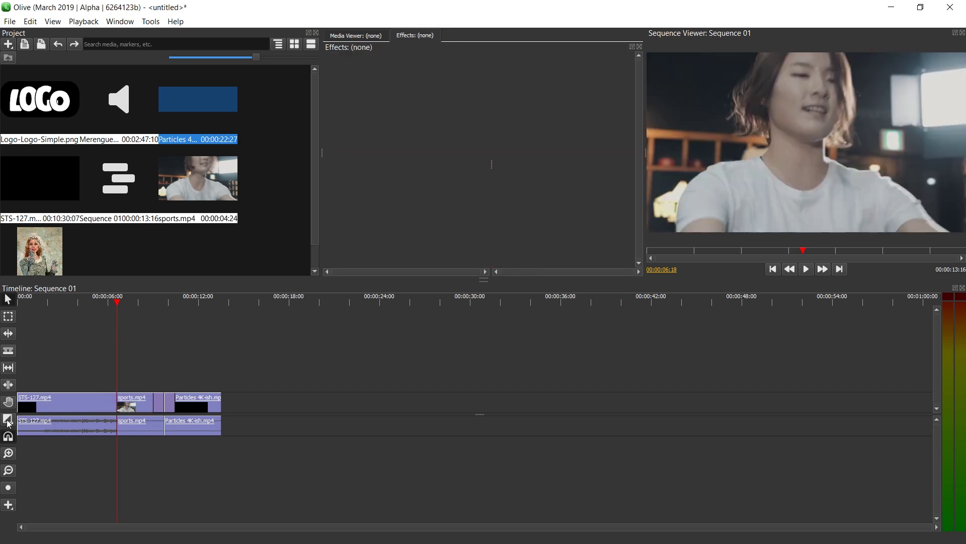
click(4, 423)
click(48, 425)
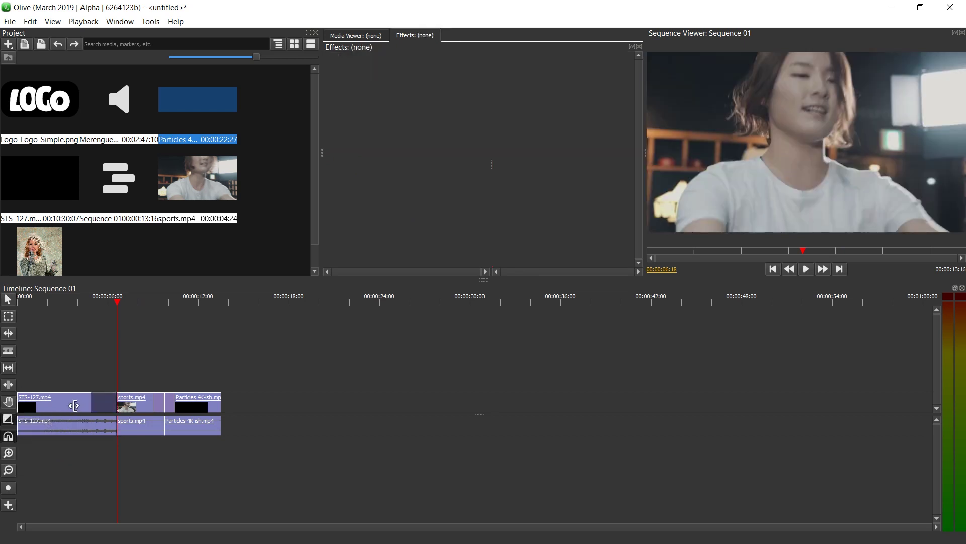
- Drag cross dissolves across the STS-127/sports.mp4 cut and the sports.mp4 start, then preview them
drag(117, 404, 141, 404)
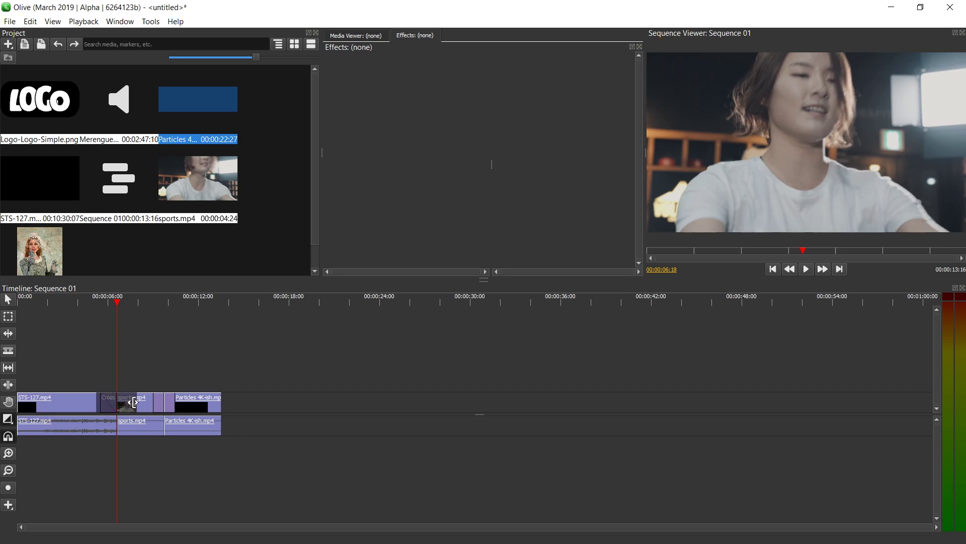
drag(117, 402, 133, 403)
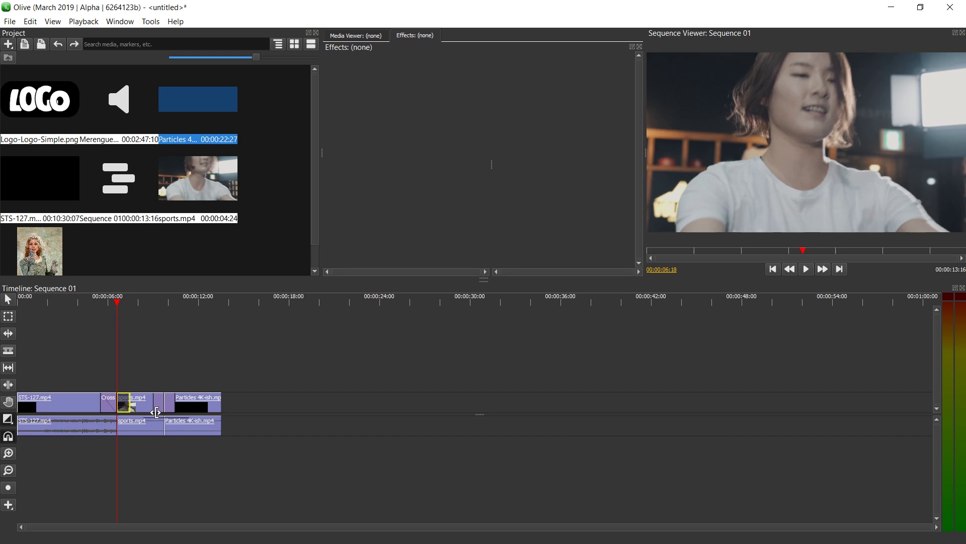
click(91, 301)
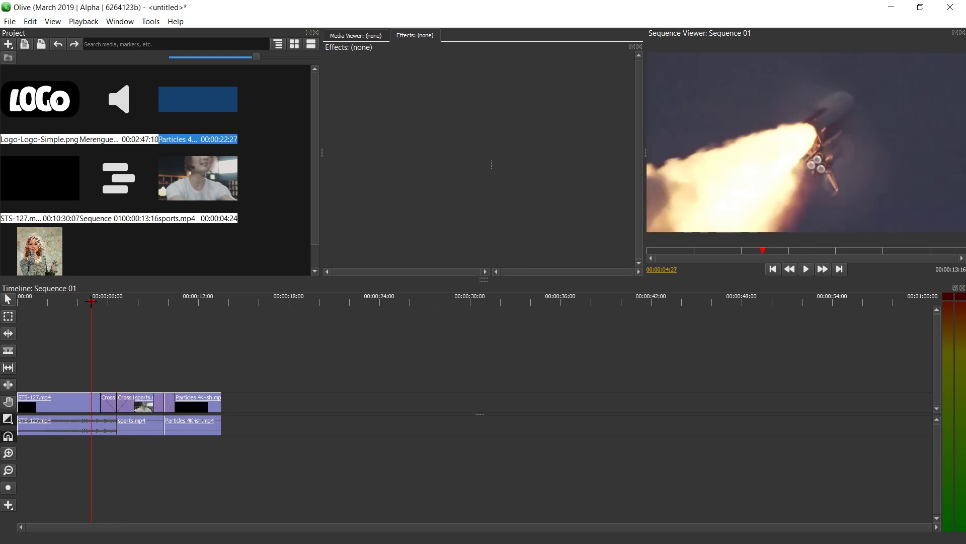
key(space)
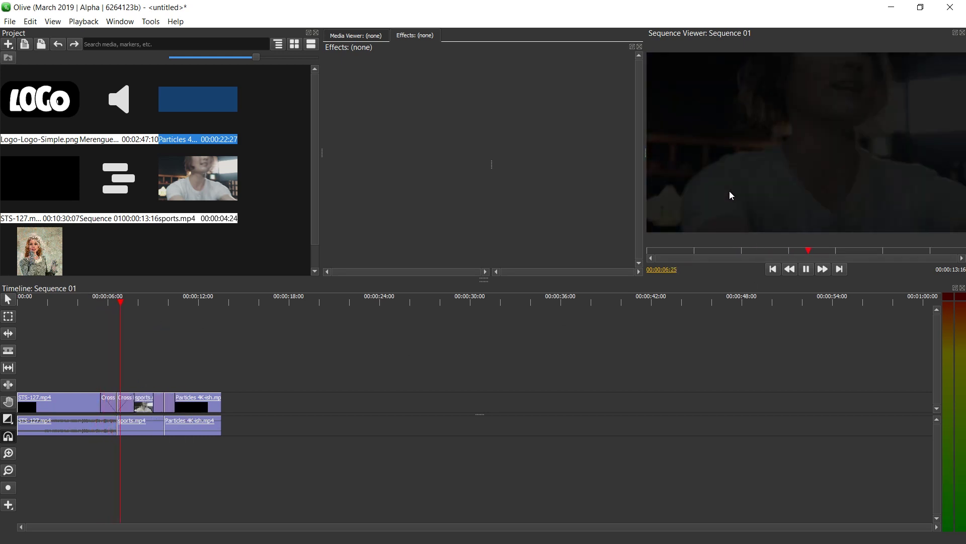
key(space)
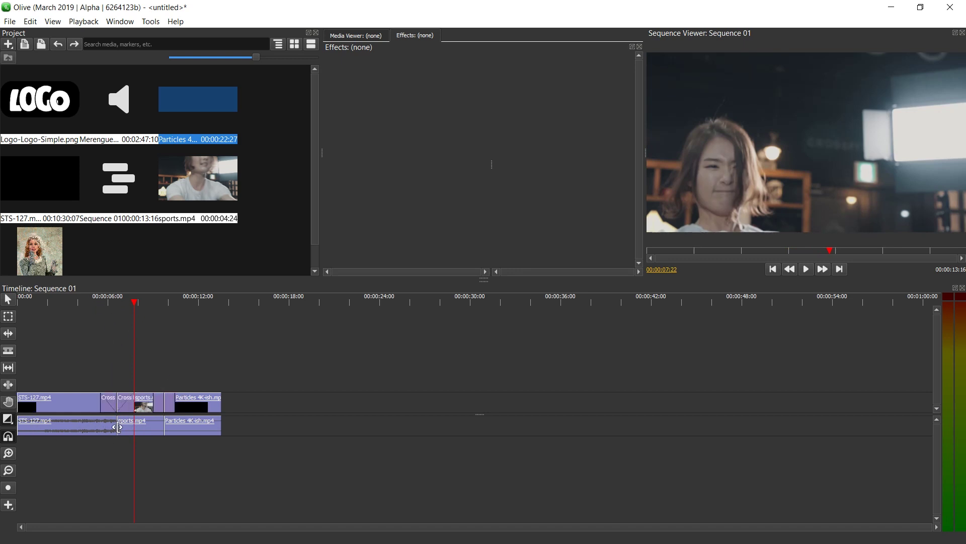
- Place an Exponential Fade on the STS-127/sports.mp4 audio cut and play it back
drag(118, 427, 76, 428)
click(16, 419)
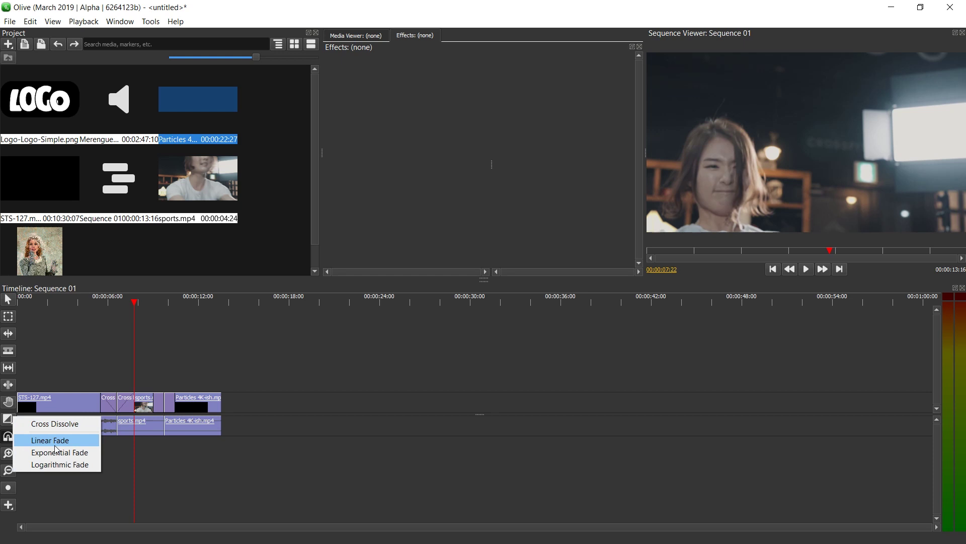
click(57, 452)
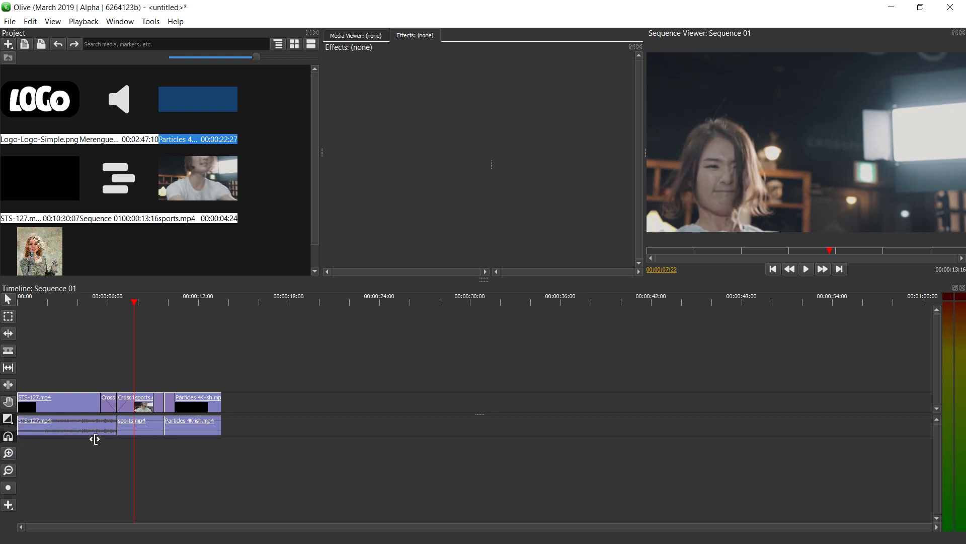
click(116, 424)
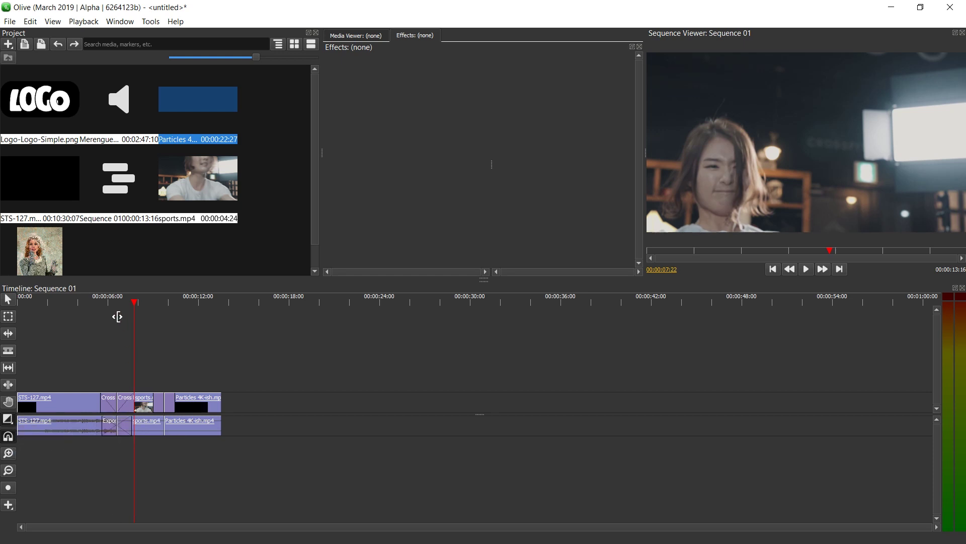
click(96, 300)
key(space)
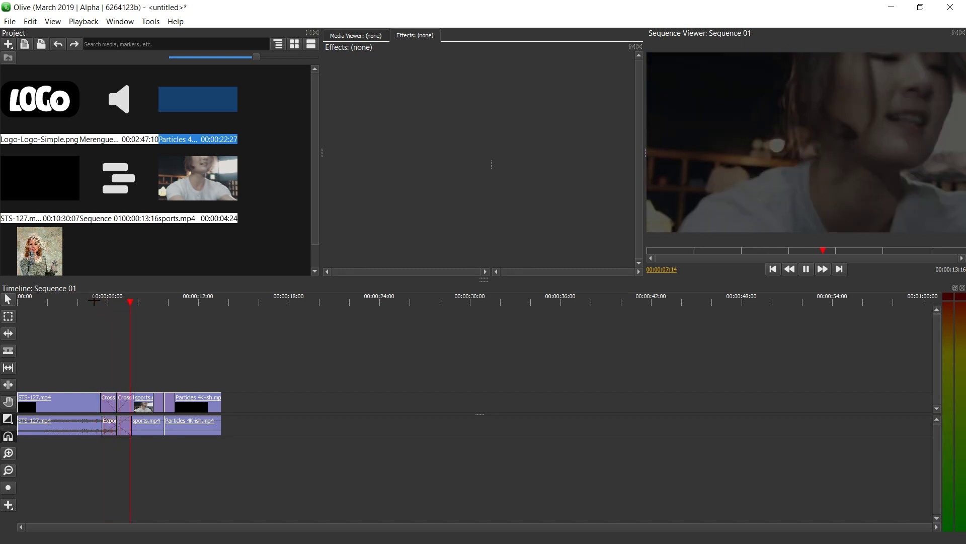
- Put surprise-4075781.jpg at the sequence start, shift the main clips later, and fit the image before STS-127
key(space)
scroll(213, 350, up, 3)
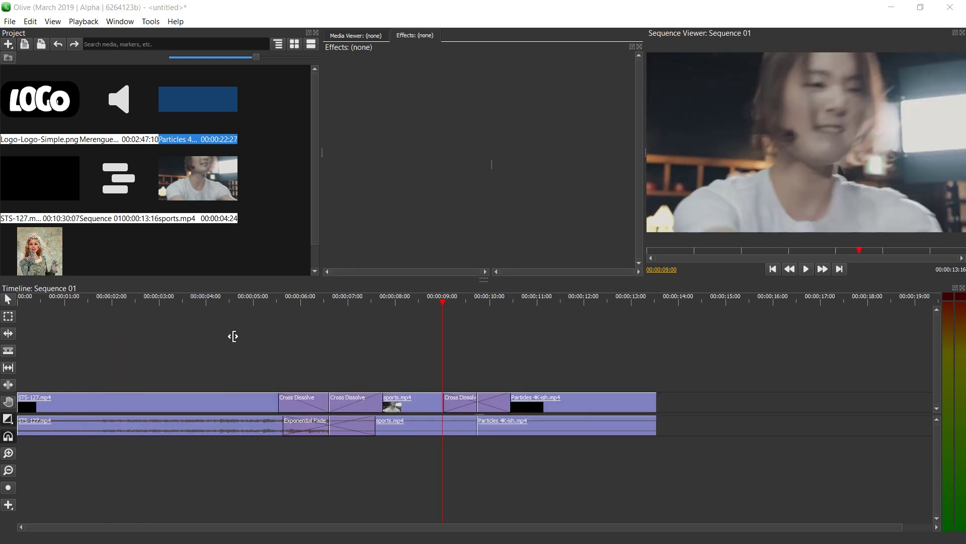
scroll(238, 339, up, 2)
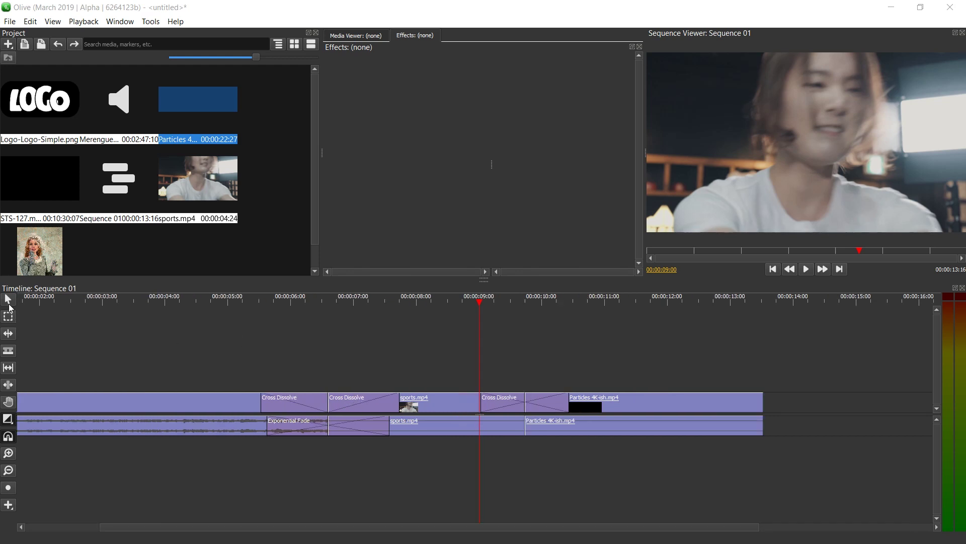
scroll(77, 358, left, 2)
drag(45, 254, 28, 385)
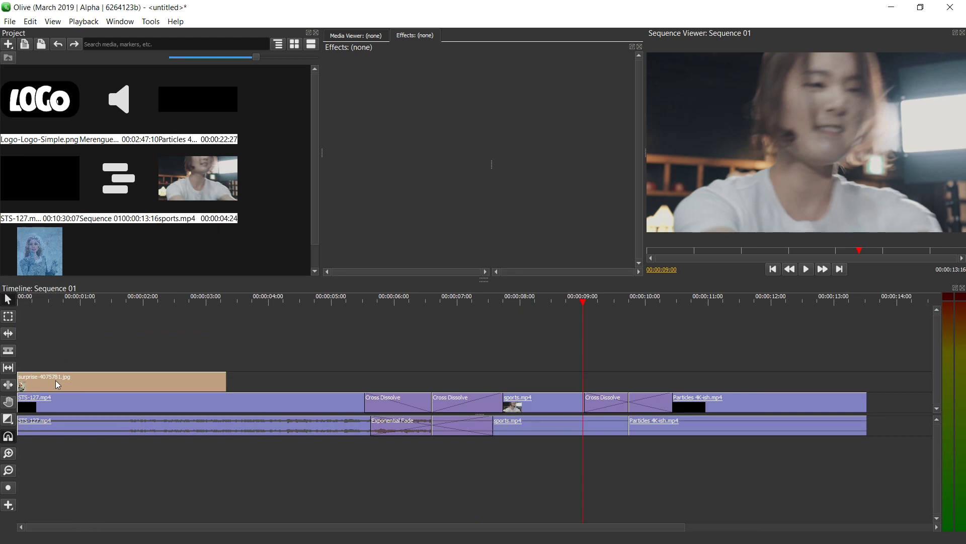
drag(764, 485, 373, 401)
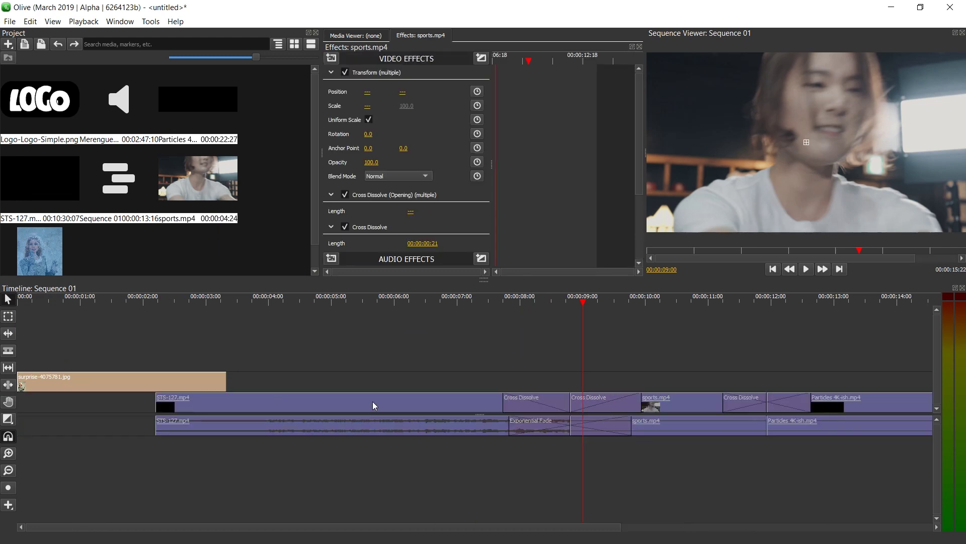
click(249, 384)
drag(226, 385, 125, 397)
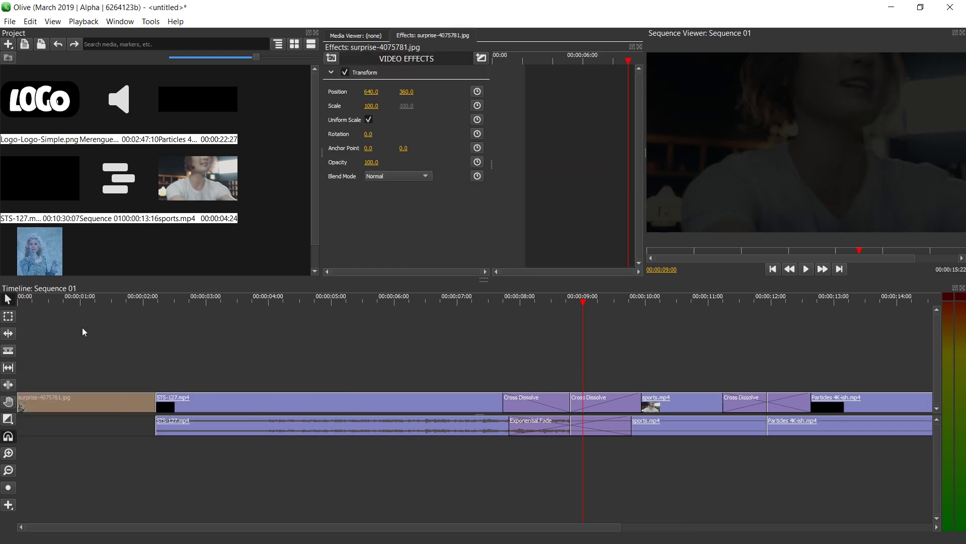
- Scale the surprise image to 42 and position it at 680, 680, down-right in frame
click(78, 300)
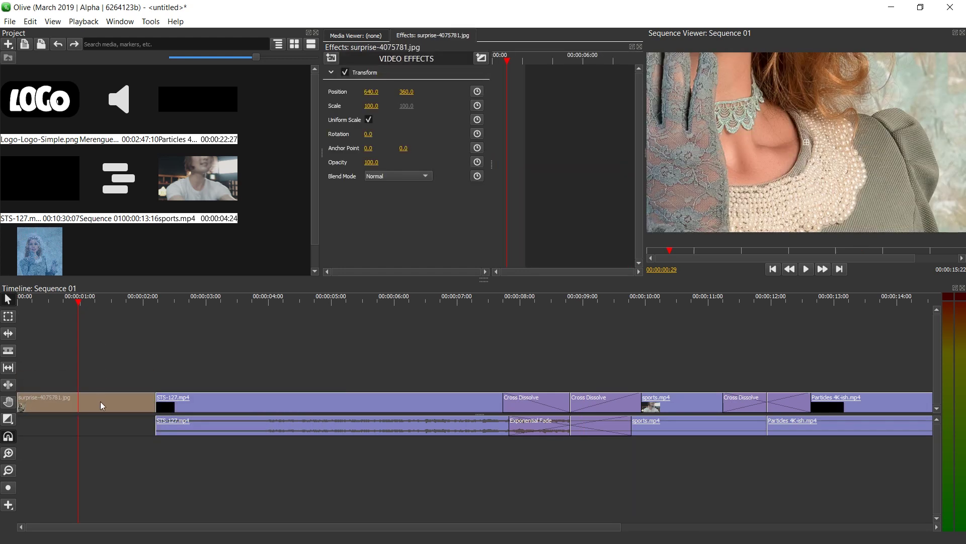
drag(371, 105, 346, 106)
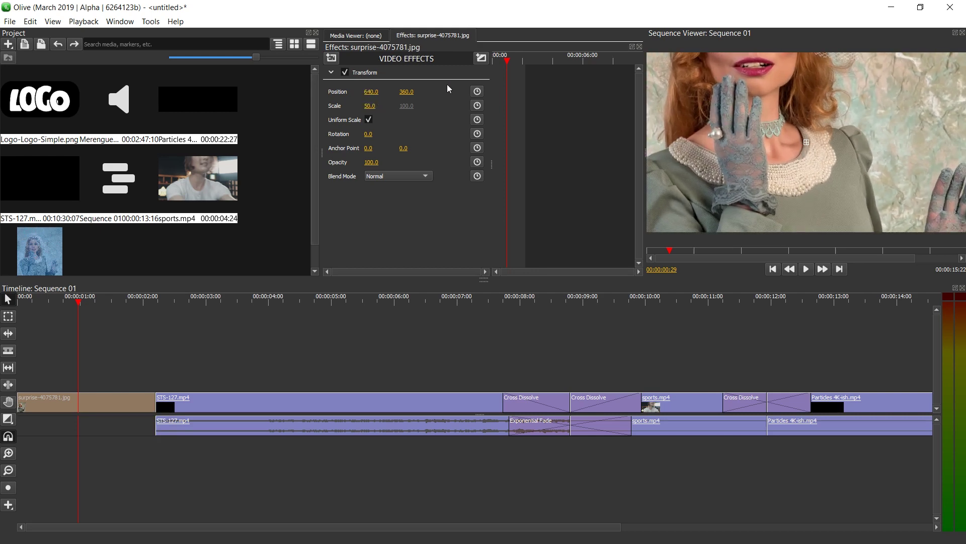
drag(731, 71, 877, 167)
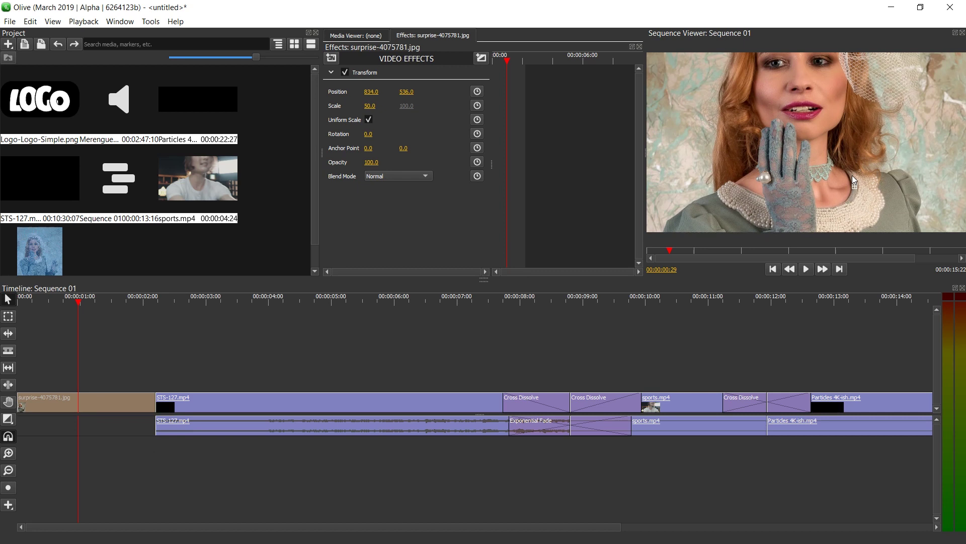
drag(775, 139, 675, 121)
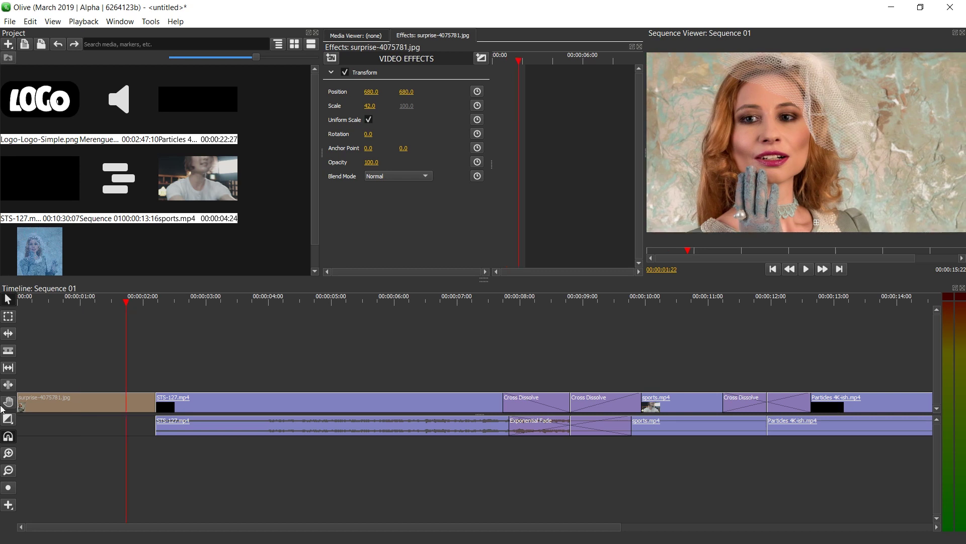
- Add Cross Dissolves at the end of the surprise image and the start of STS-127
click(10, 422)
click(43, 429)
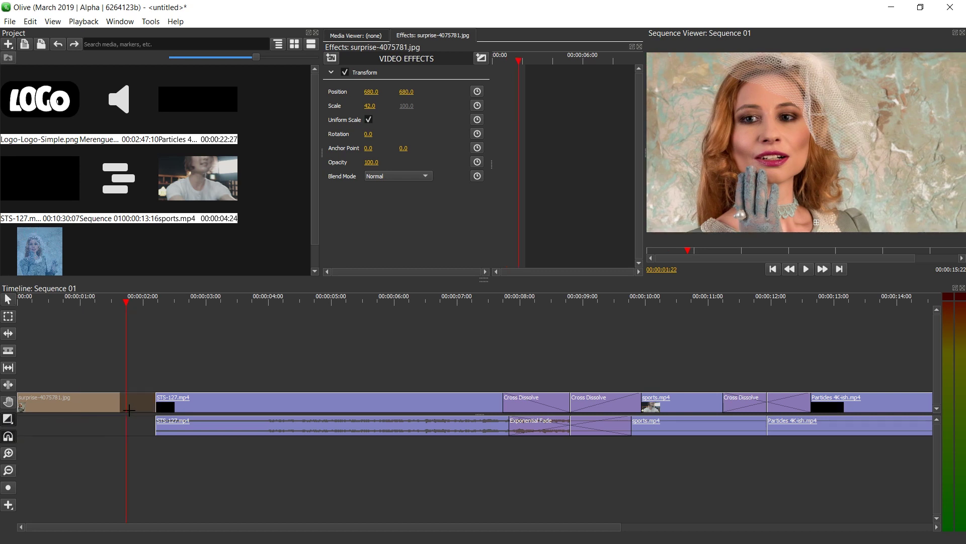
click(148, 402)
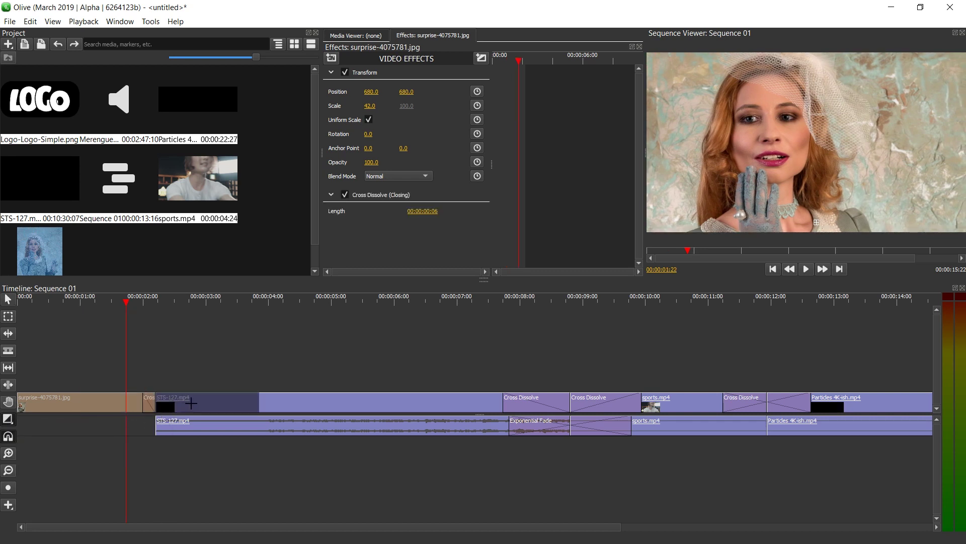
click(191, 403)
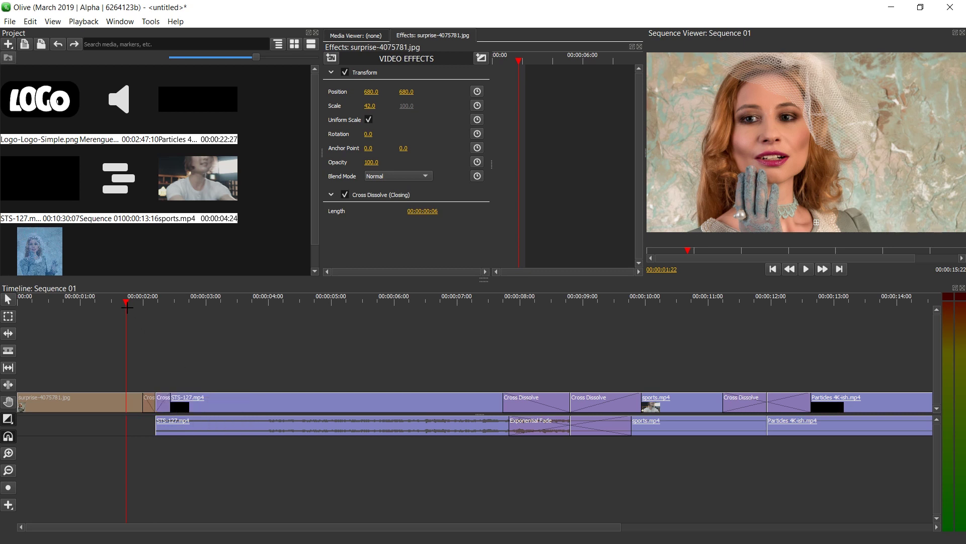
key(v)
click(153, 394)
- Adjust the cross dissolve's length to 00:00:00:07 and preview it
drag(143, 402, 93, 393)
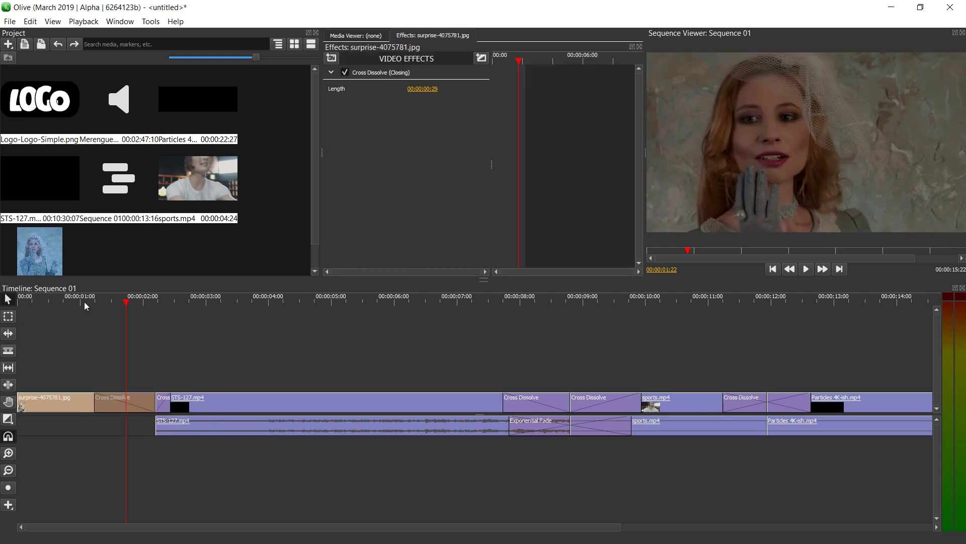
click(85, 302)
key(space)
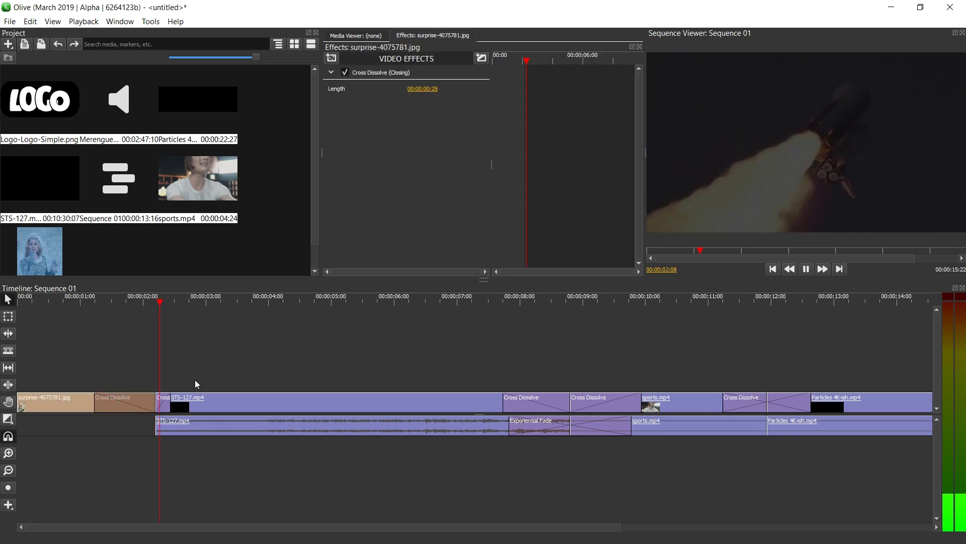
drag(96, 403, 141, 409)
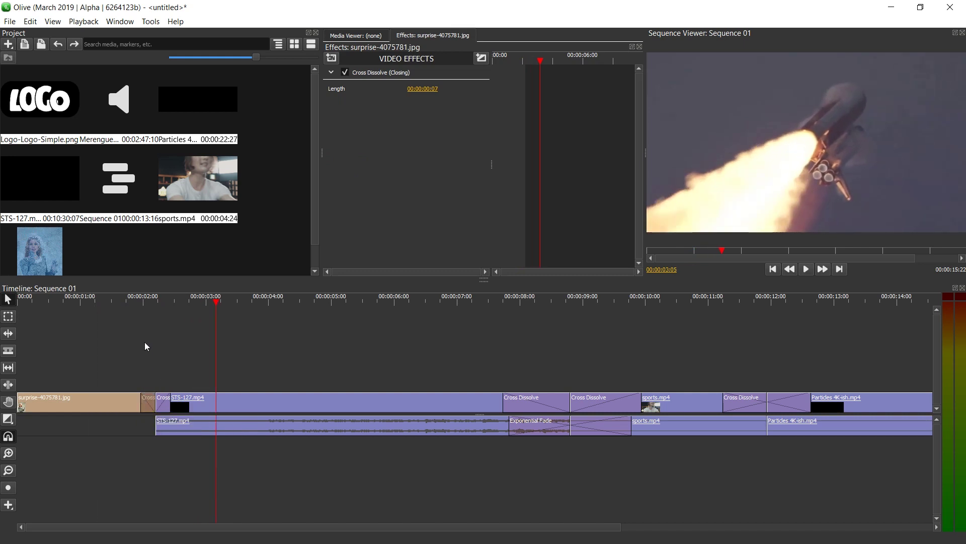
drag(130, 300, 116, 301)
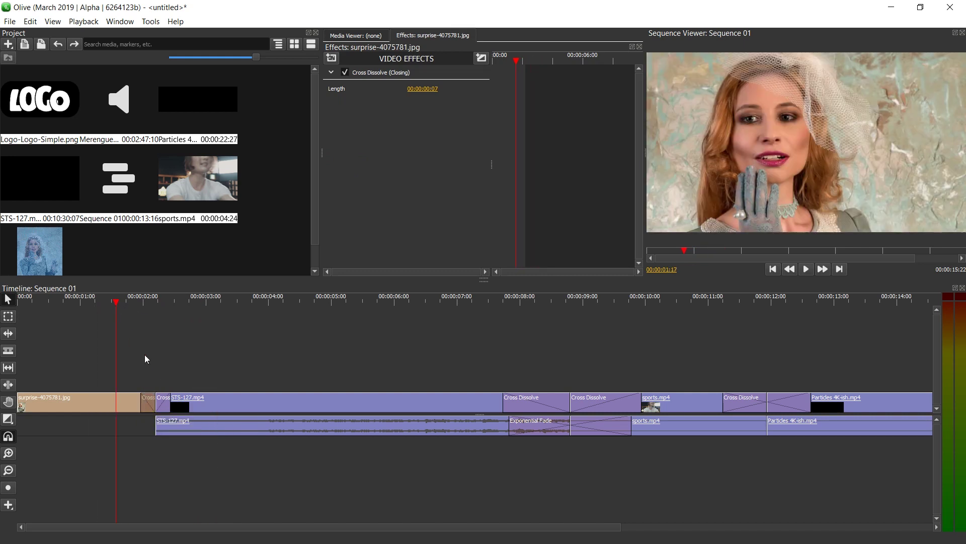
key(space)
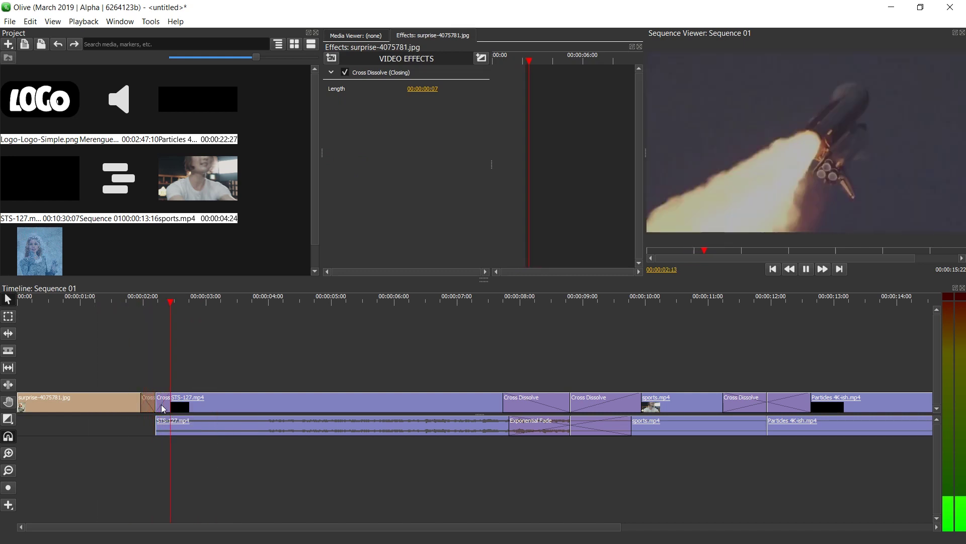
click(108, 298)
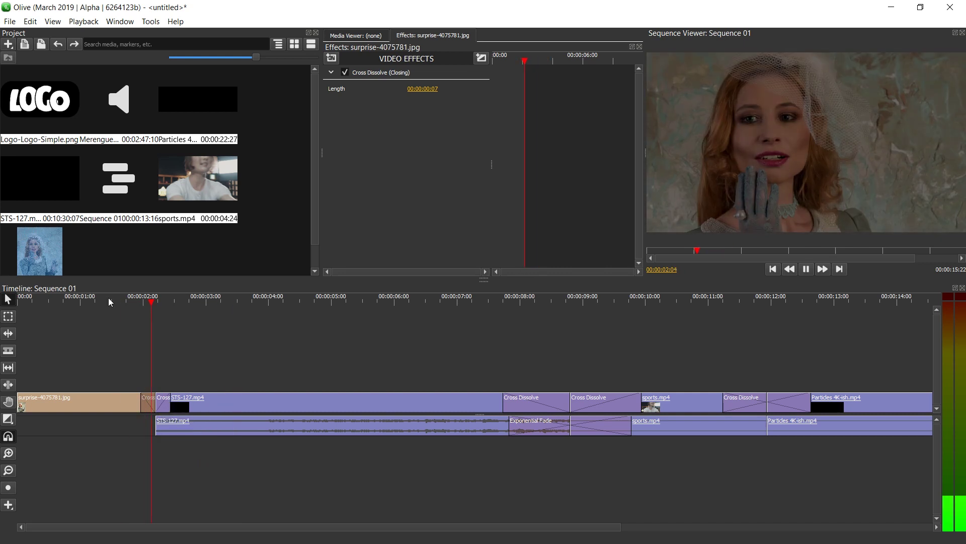
- Drag Merengue_de_Limon.mp3 under the clips, razor-split it, move the piece to the start, and play back
click(130, 126)
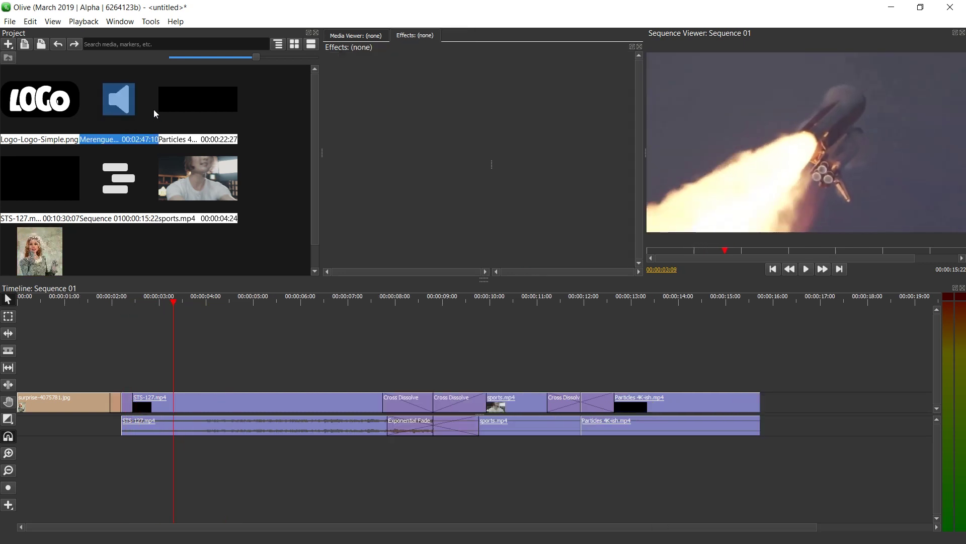
drag(129, 105, 25, 450)
key(c)
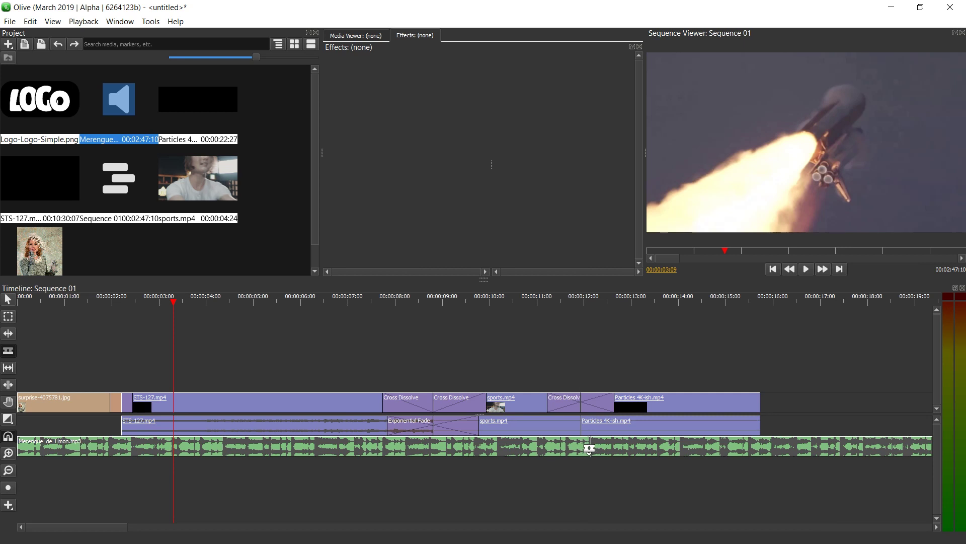
click(587, 448)
key(v)
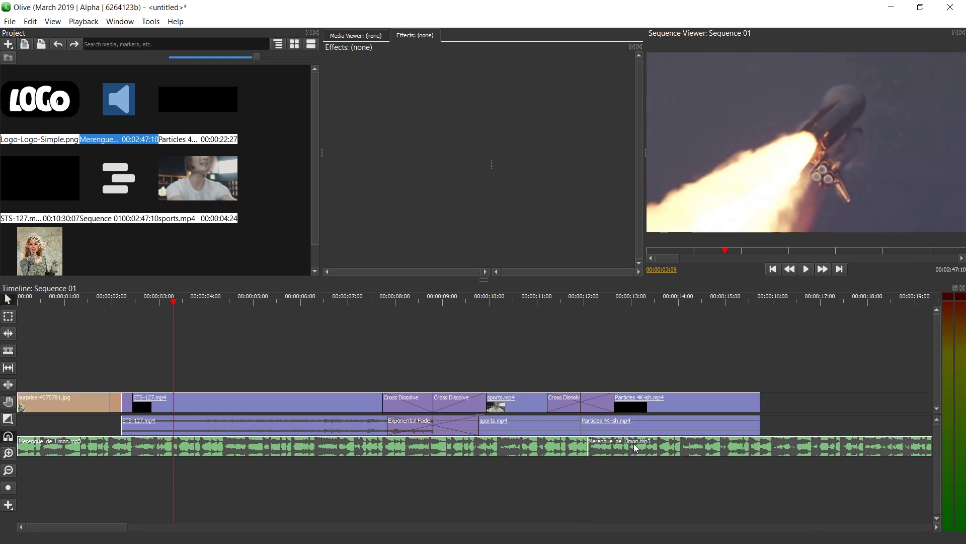
drag(587, 448, 20, 453)
drag(145, 302, 28, 302)
key(space)
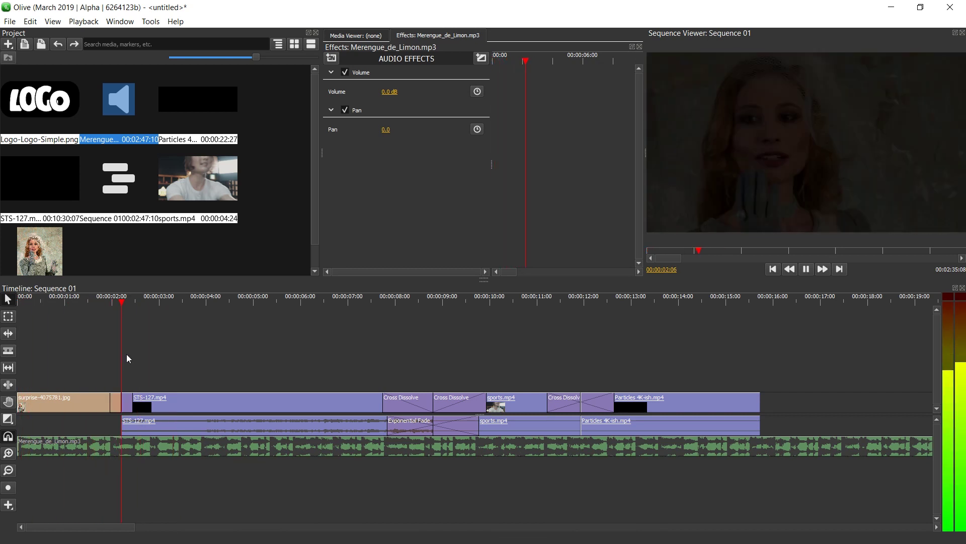
- Set the Merengue music clip's volume to -12 dB
key(space)
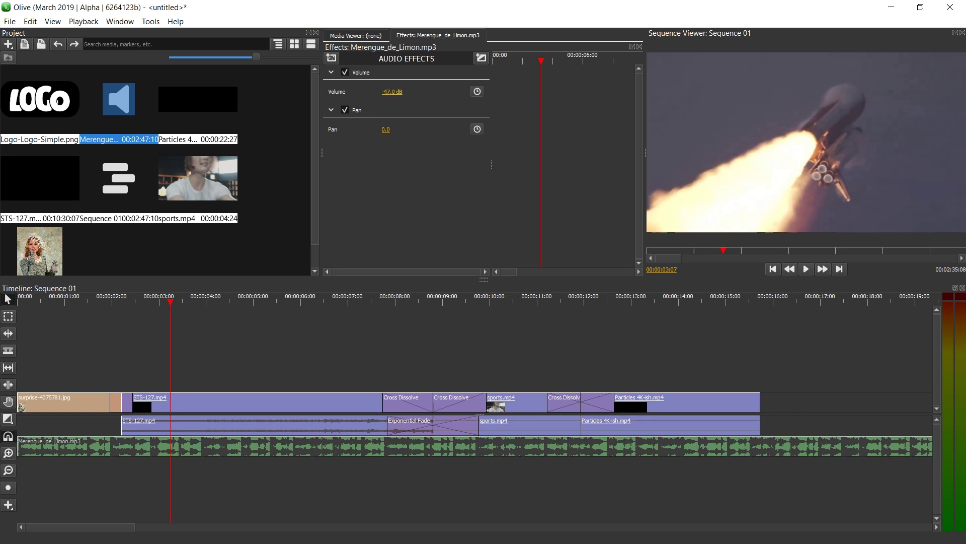
click(400, 93)
text(-12)
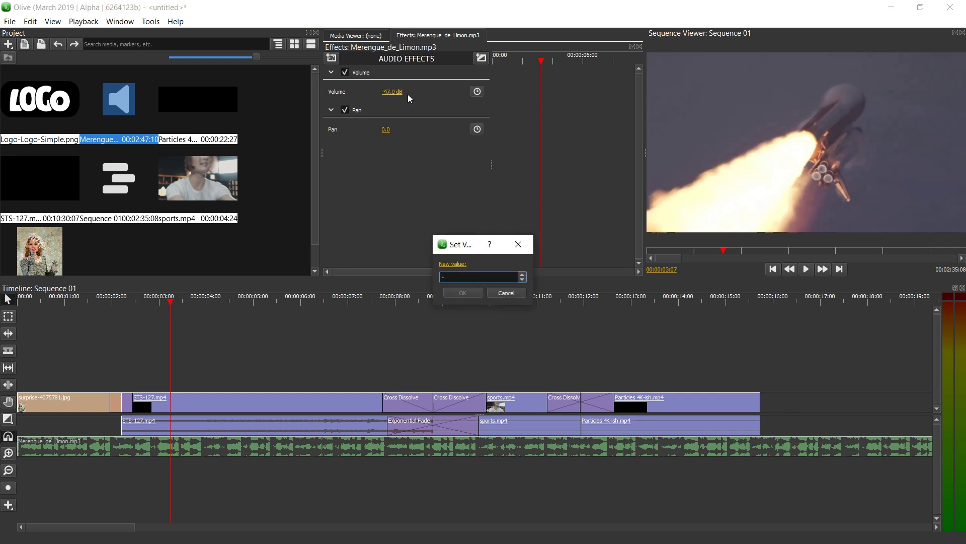
key(Return)
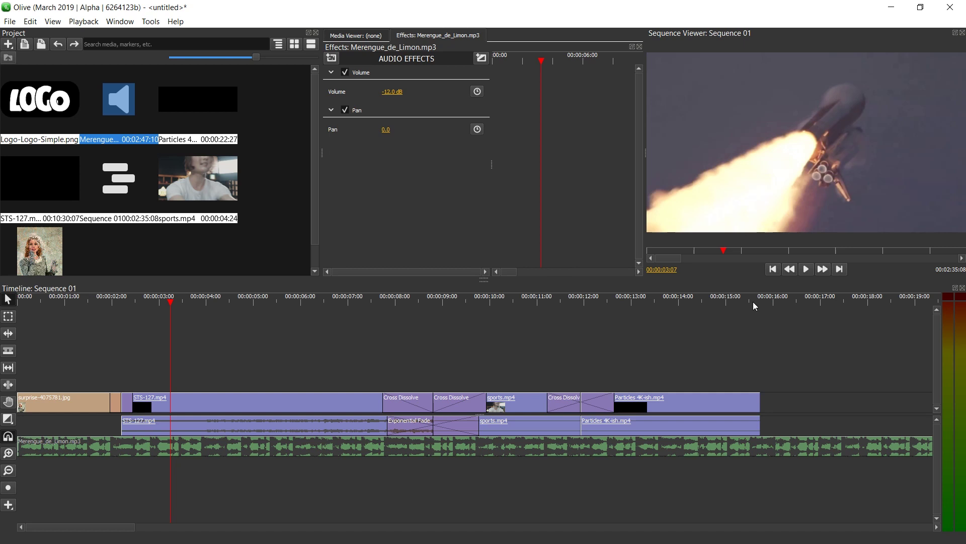
- Trim the music to end with the video clips around 16 seconds and preview from the start
drag(765, 304, 776, 308)
key(w)
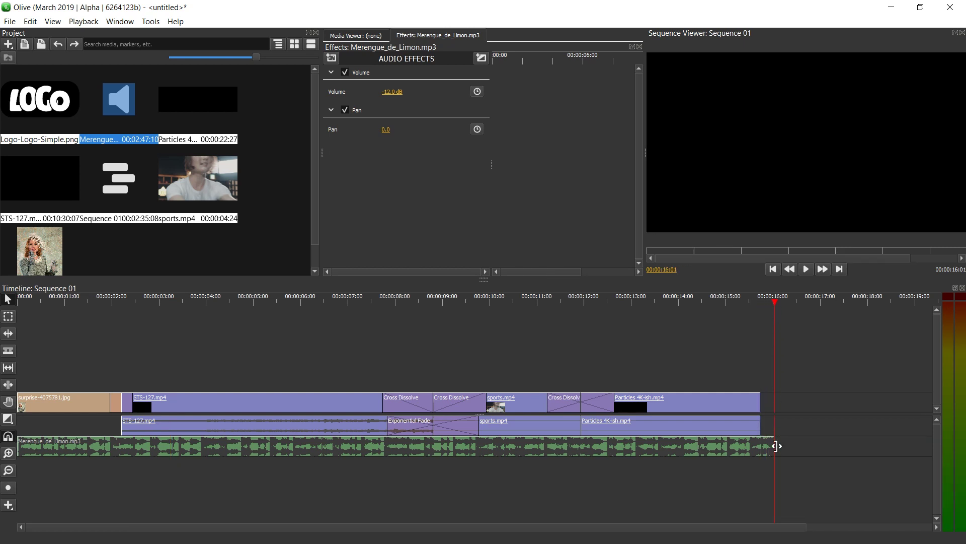
drag(776, 446, 760, 447)
key(Home)
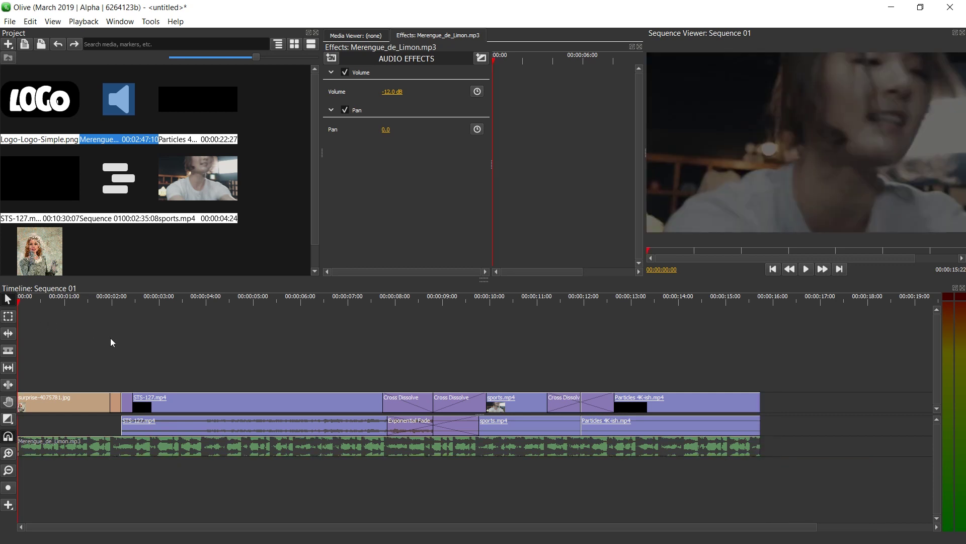
key(space)
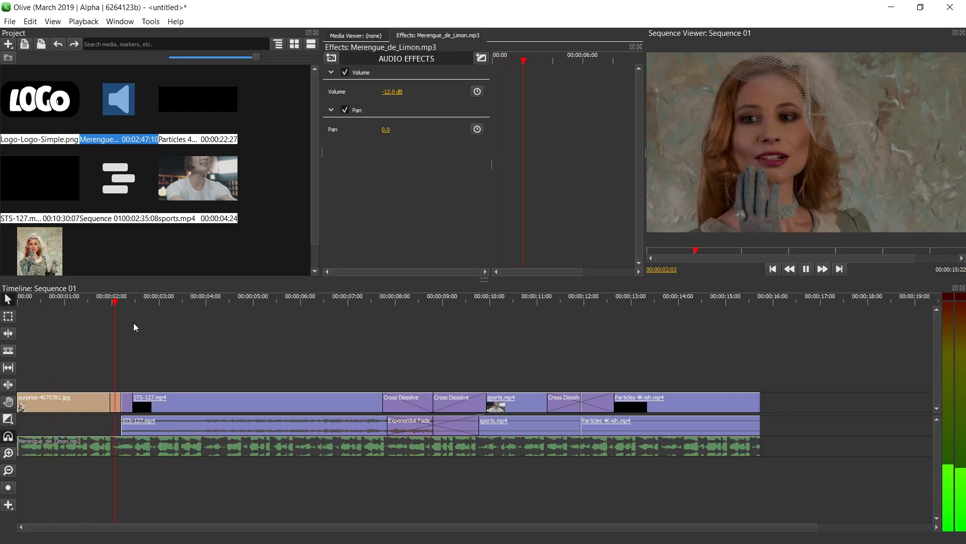
key(space)
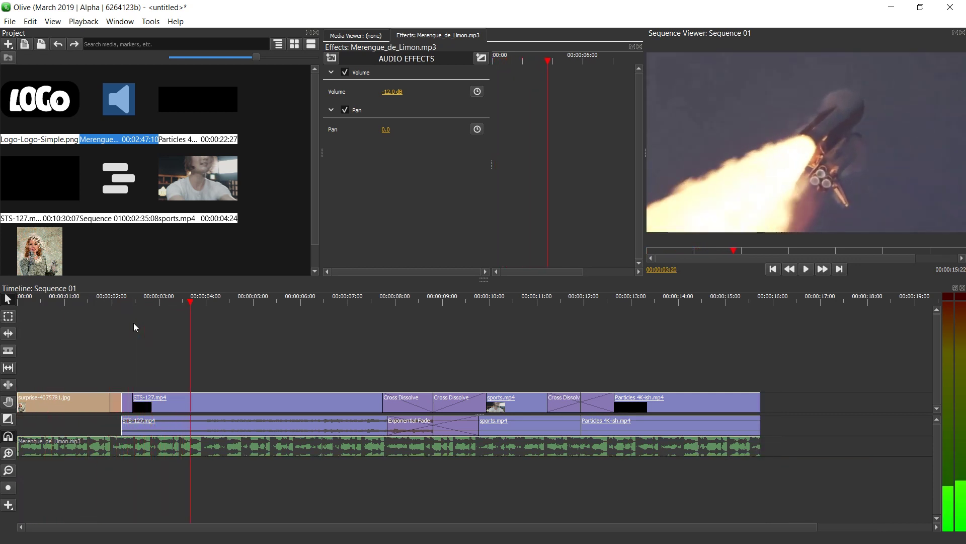
- Delete the Exponential Fade between the audio clips
click(209, 425)
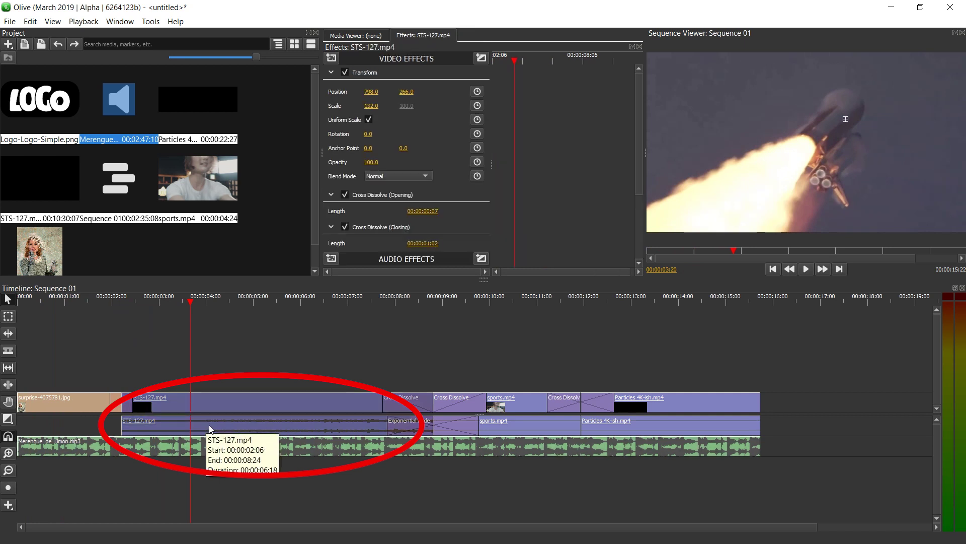
click(457, 375)
click(451, 428)
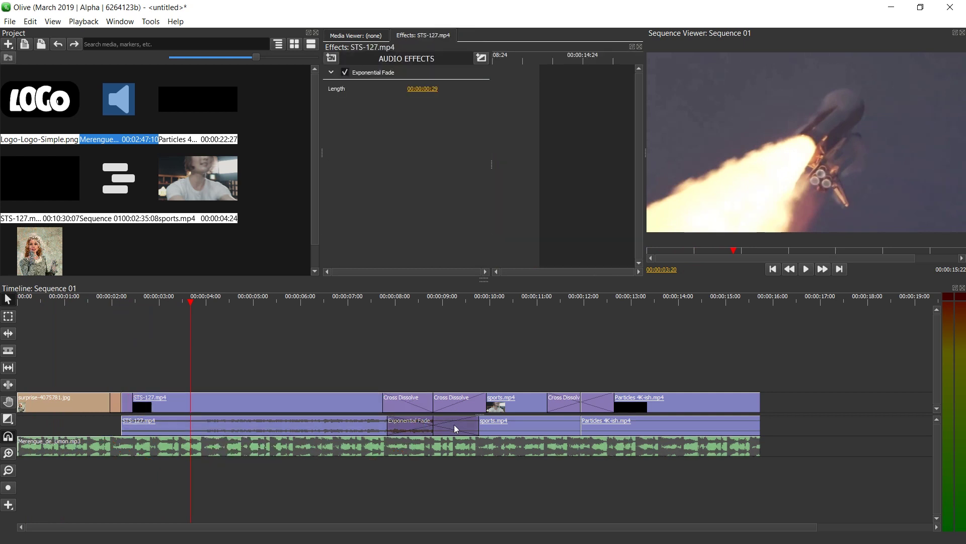
key(Delete)
- Select the STS-127 audio clip and listen to it from just before the clip
click(159, 425)
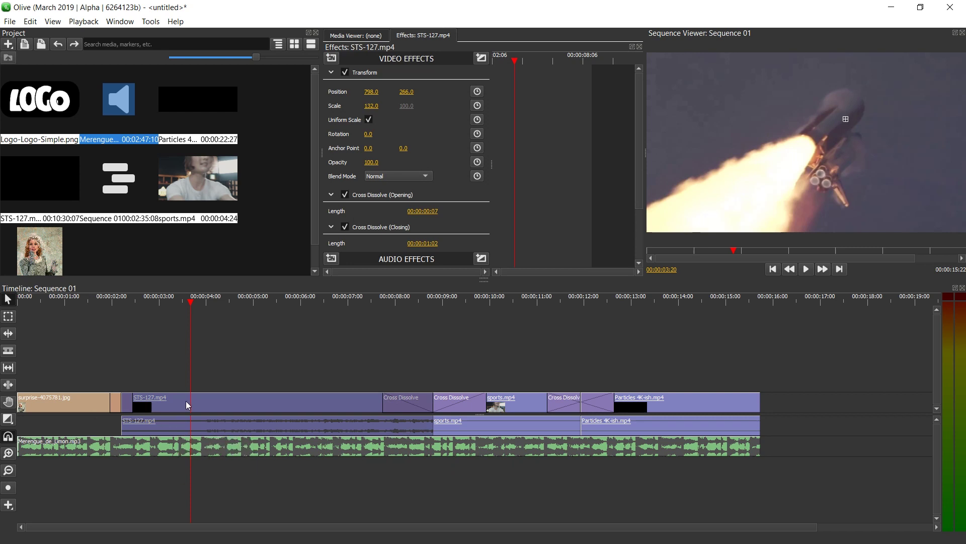
drag(637, 132, 624, 188)
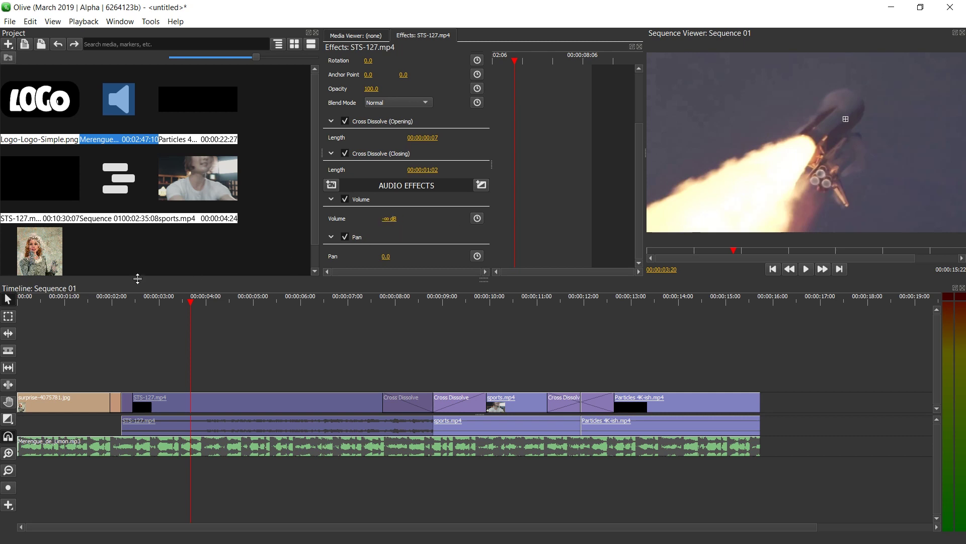
drag(135, 304, 111, 301)
key(space)
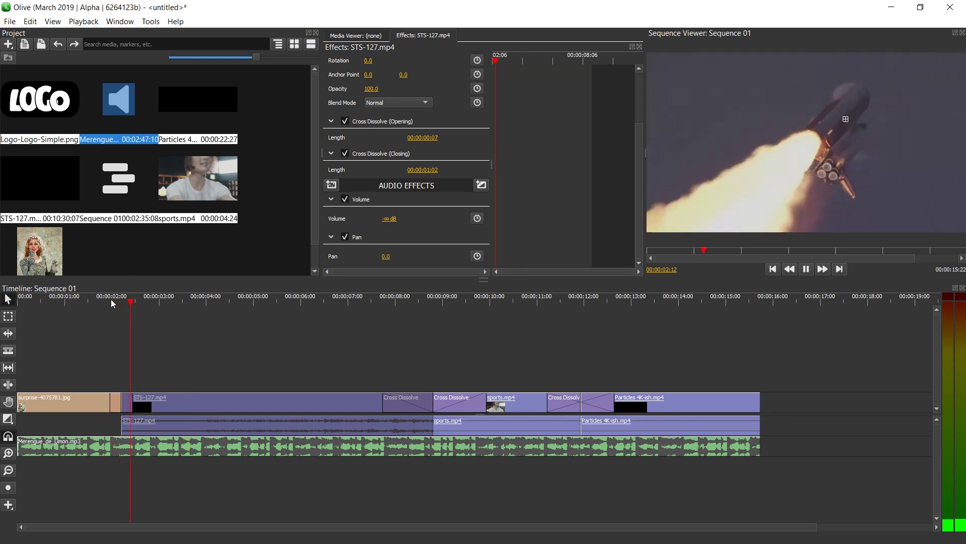
key(space)
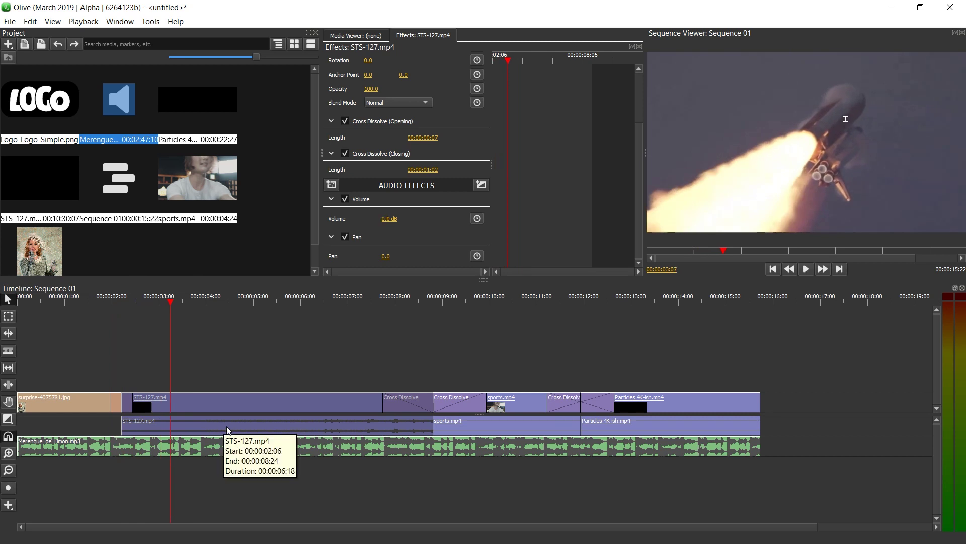
- Disable the STS-127 audio clip and play back from about 00:00:01:15 to hear the change
right_click(227, 426)
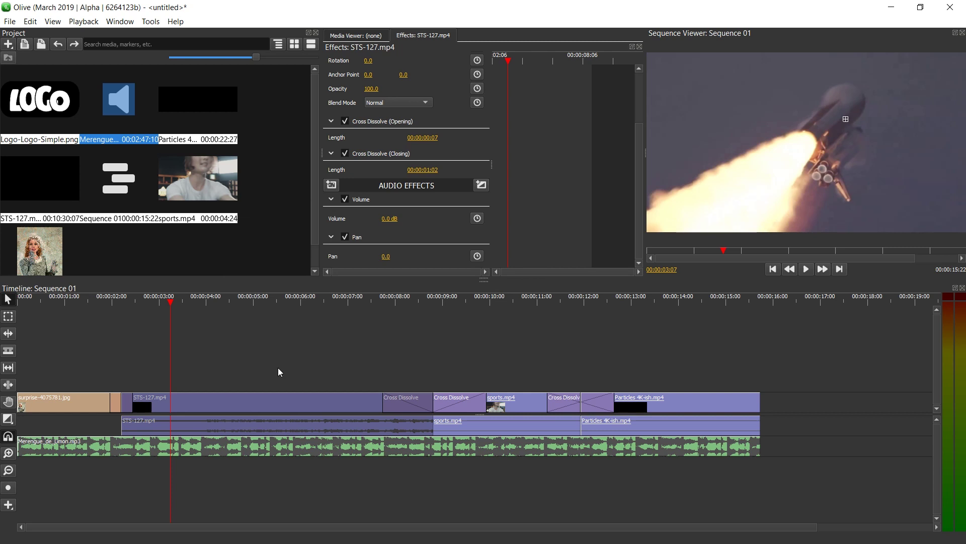
click(249, 373)
click(191, 427)
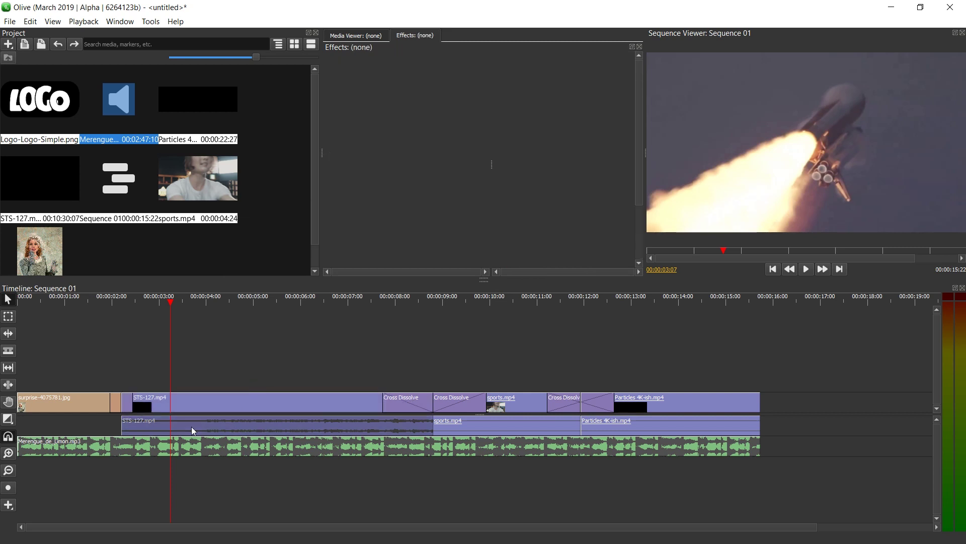
right_click(227, 426)
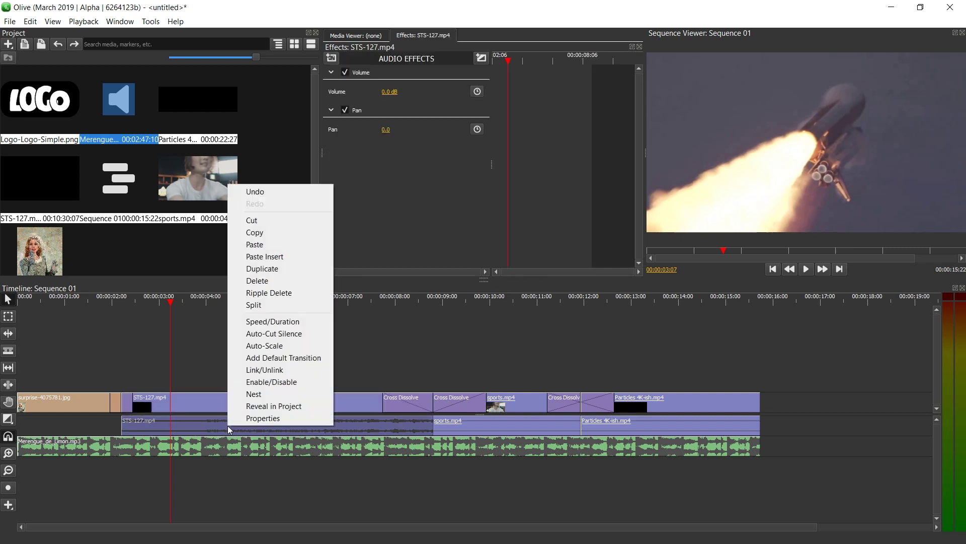
click(297, 382)
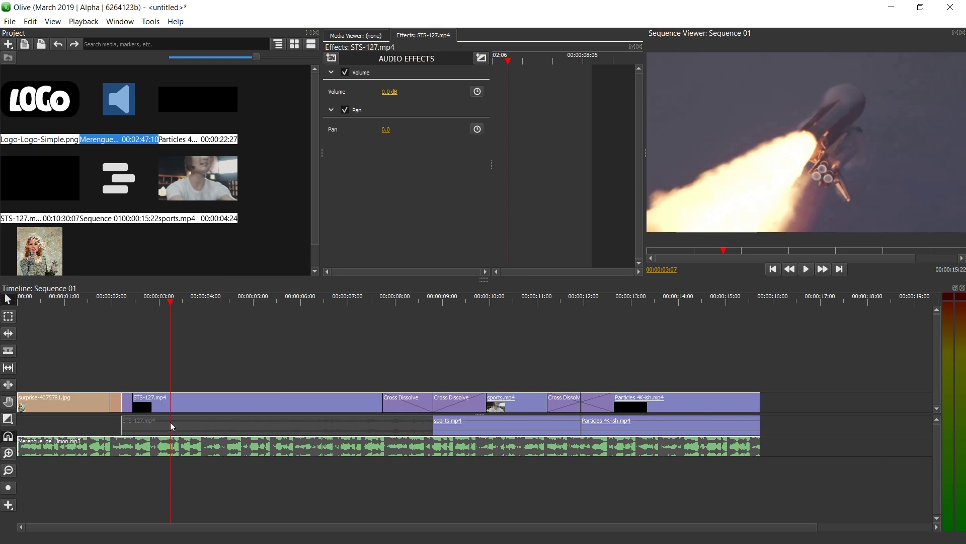
click(94, 302)
key(space)
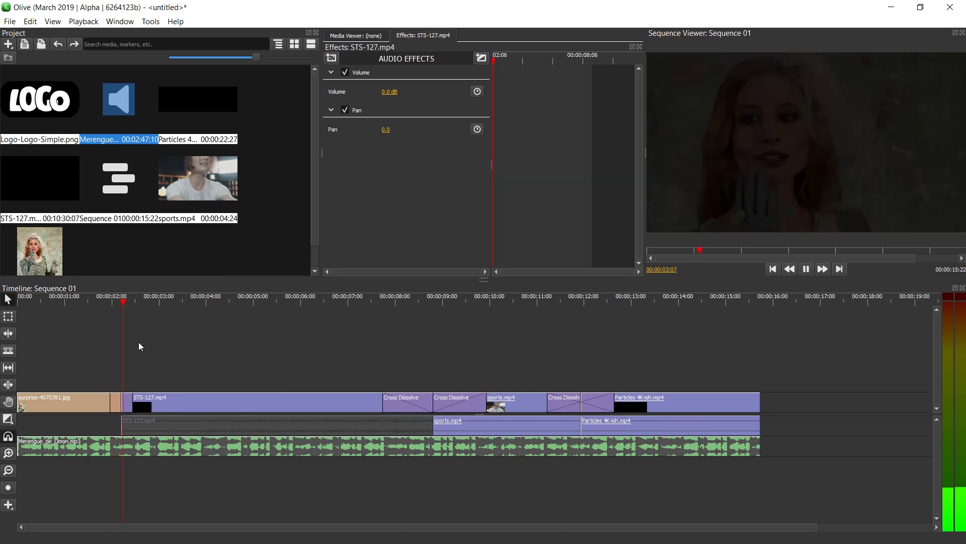
- Delete the disabled STS-127 audio clip from the timeline
click(200, 358)
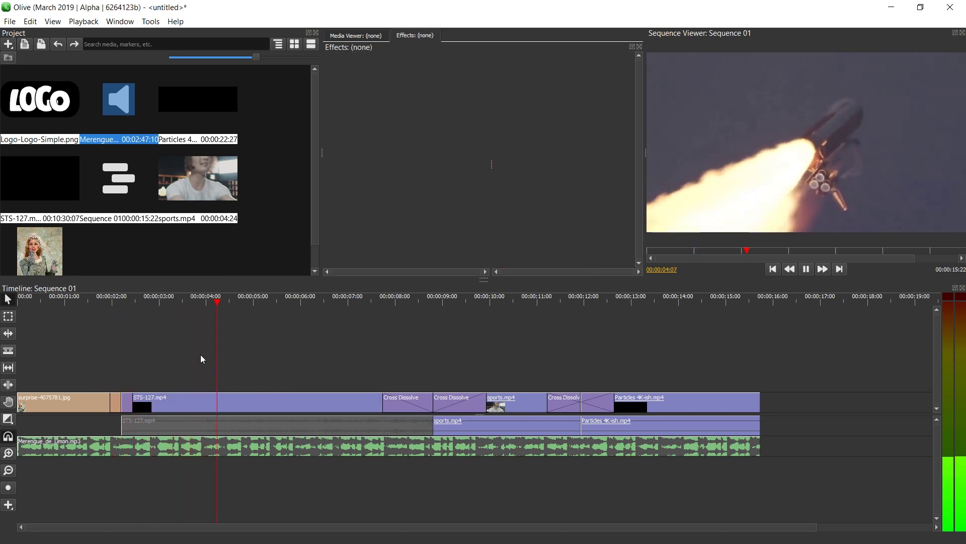
key(space)
click(221, 425)
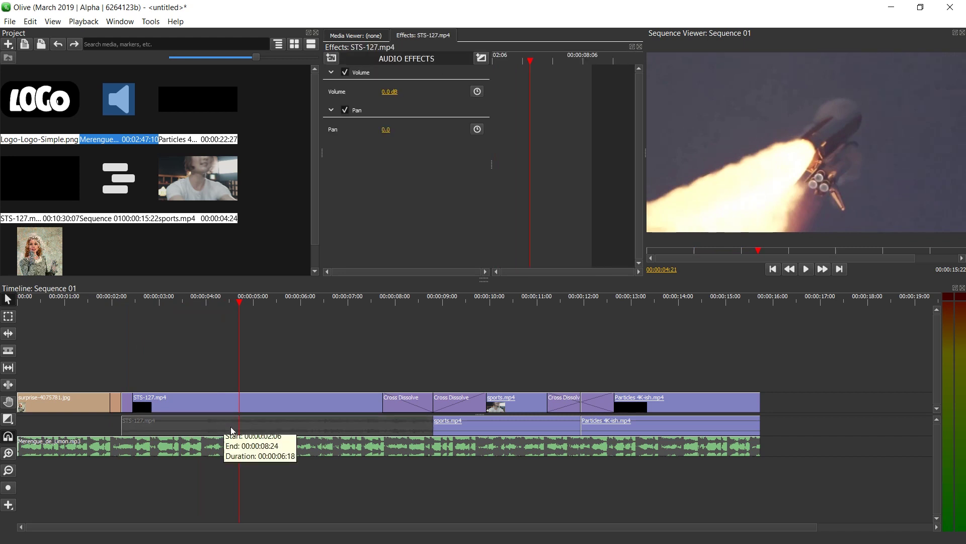
key(Delete)
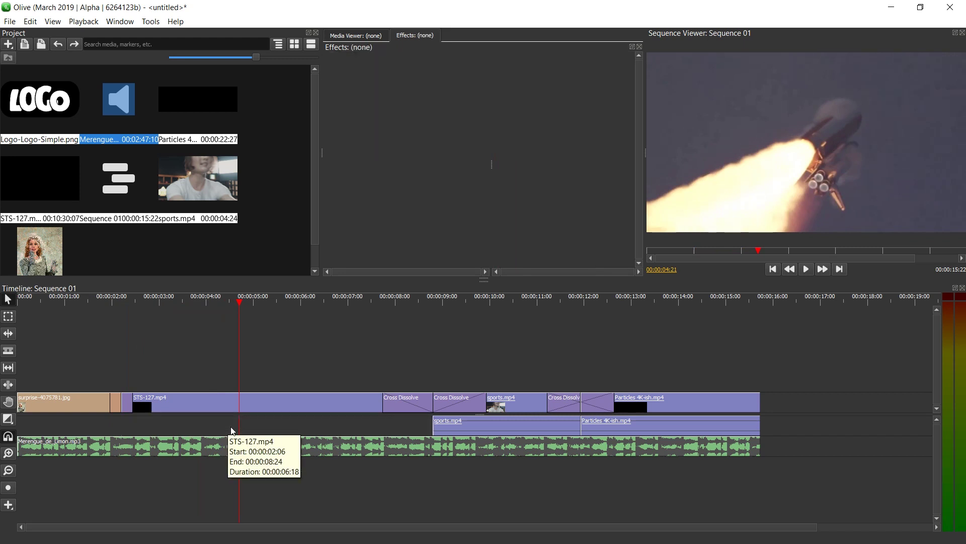
- Disable the sports.mp4 audio, then delete the sports.mp4 and Particles audio clips
right_click(559, 431)
click(619, 380)
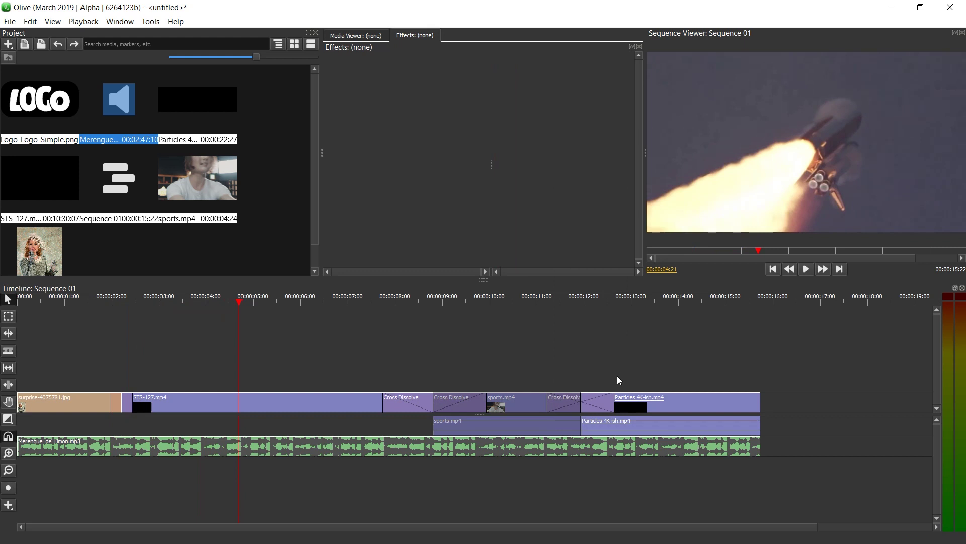
click(609, 428)
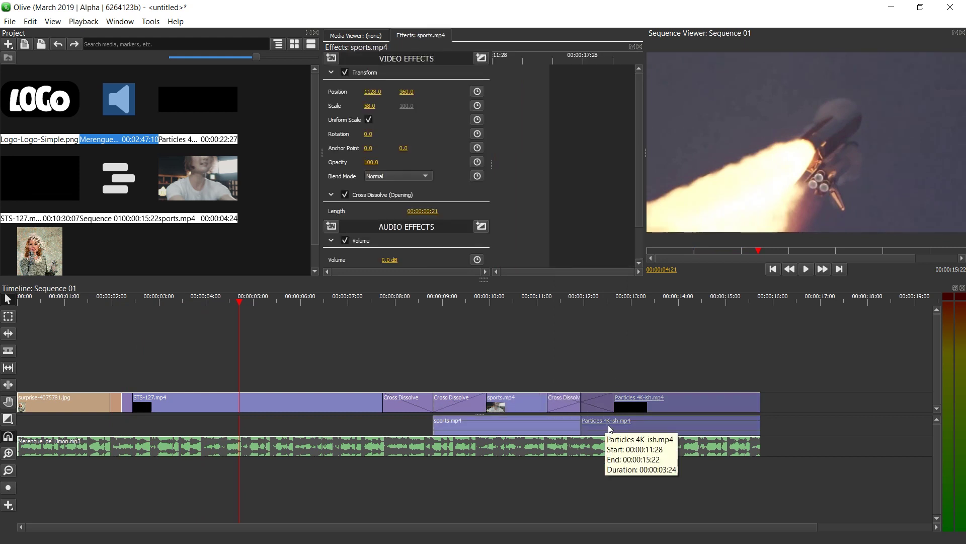
drag(789, 421, 555, 430)
key(Delete)
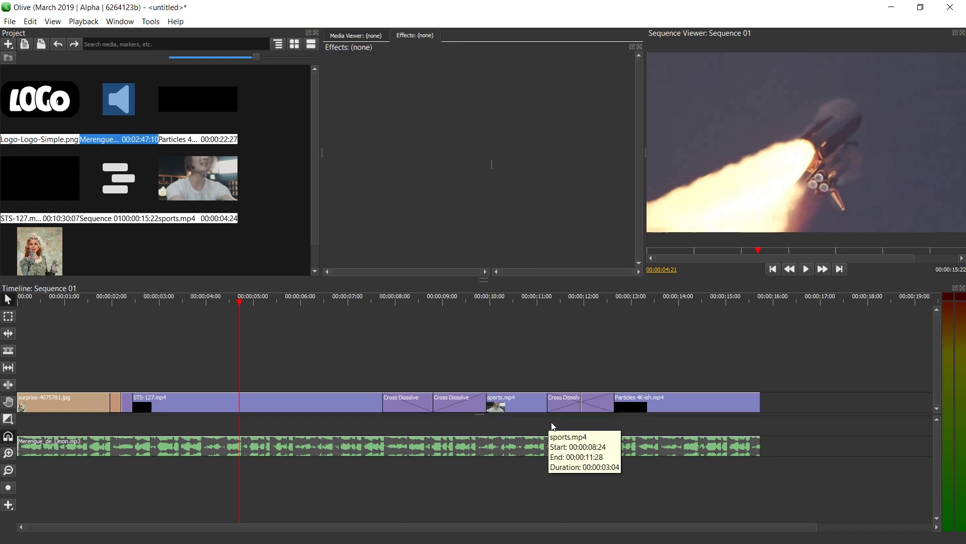
- Undo the deletions twice and move the Merengue music onto the second track over the clip audio
click(206, 448)
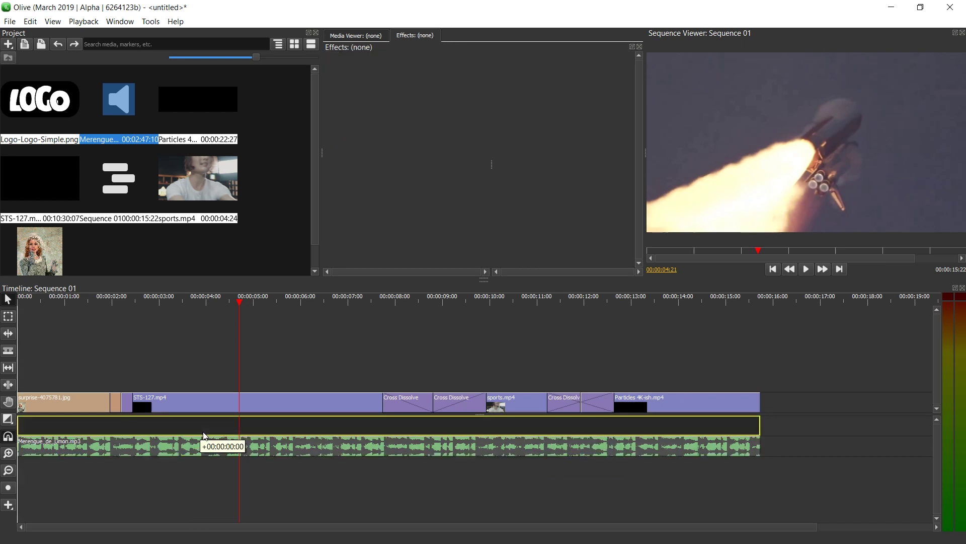
key(ctrl+z)
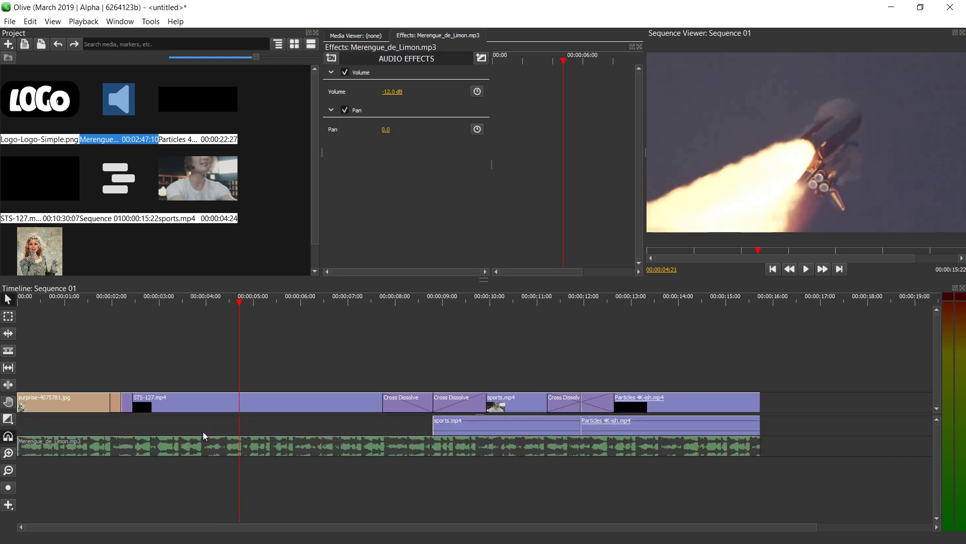
key(ctrl+z)
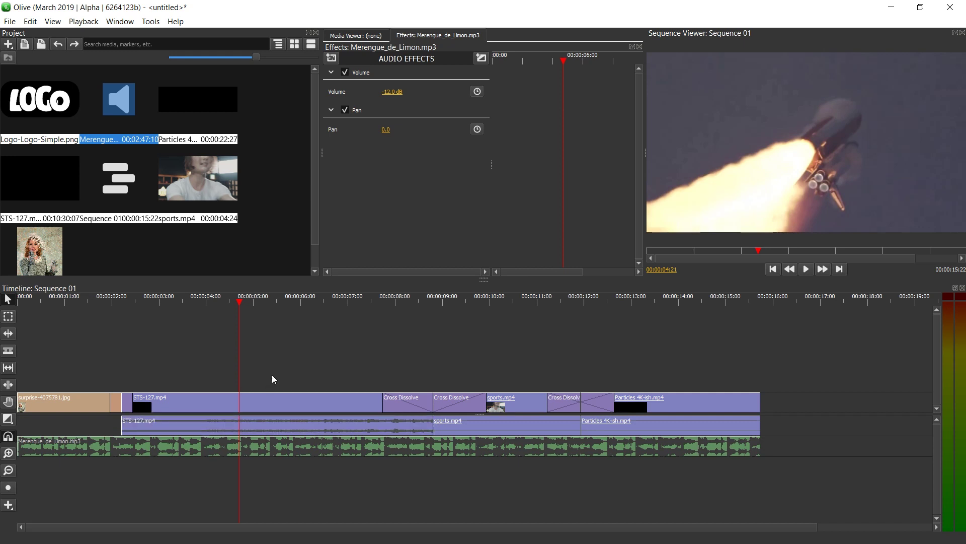
drag(194, 452, 195, 427)
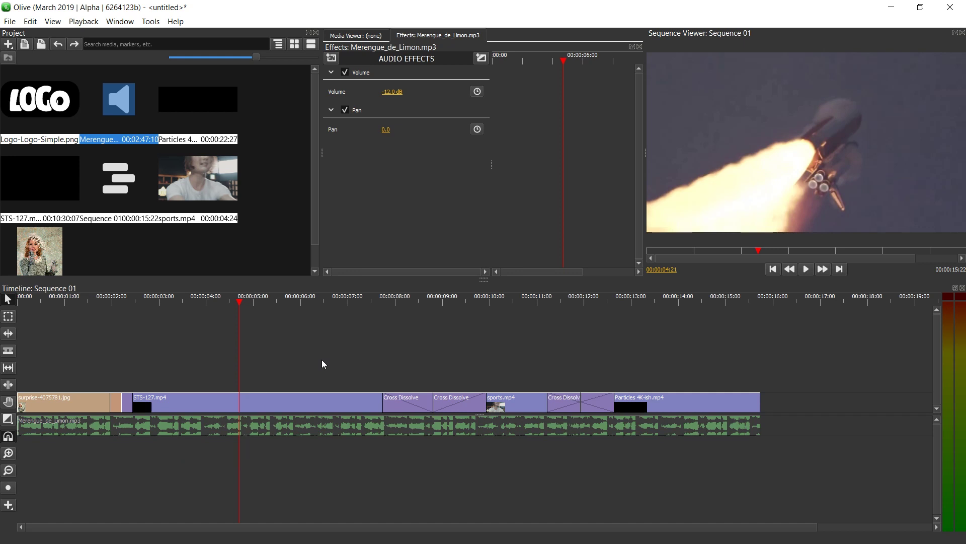
click(154, 386)
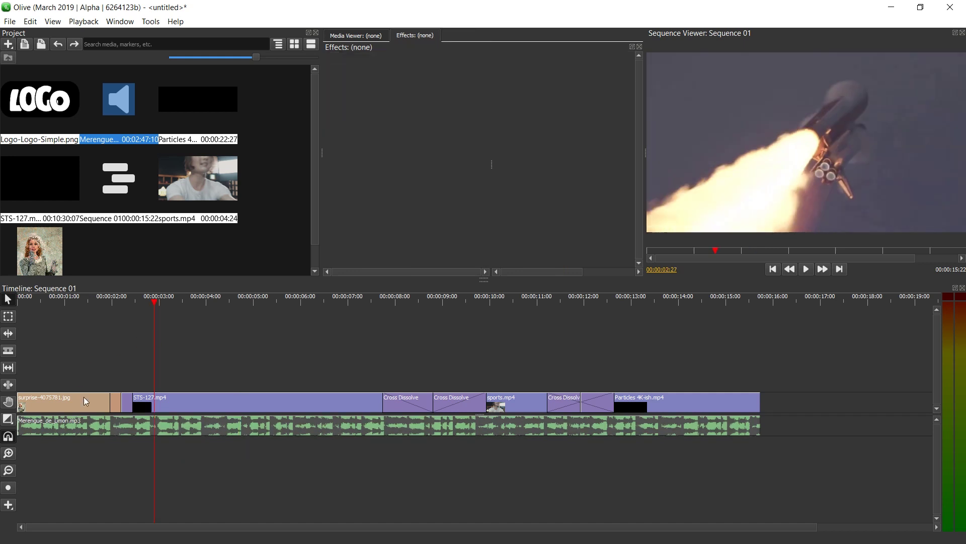
- Lay an Exponential Fade across the Merengue music's end and play back the faded ending
click(728, 306)
key(space)
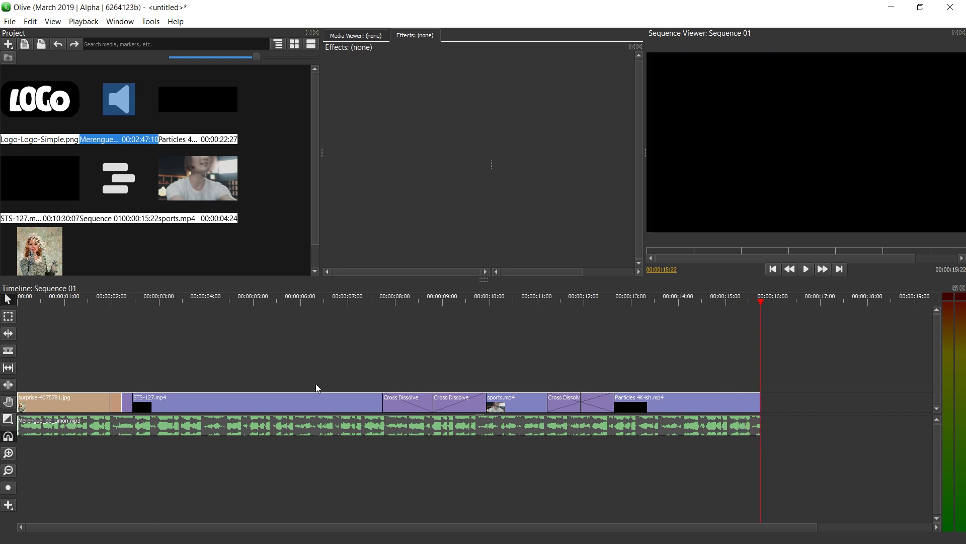
click(7, 421)
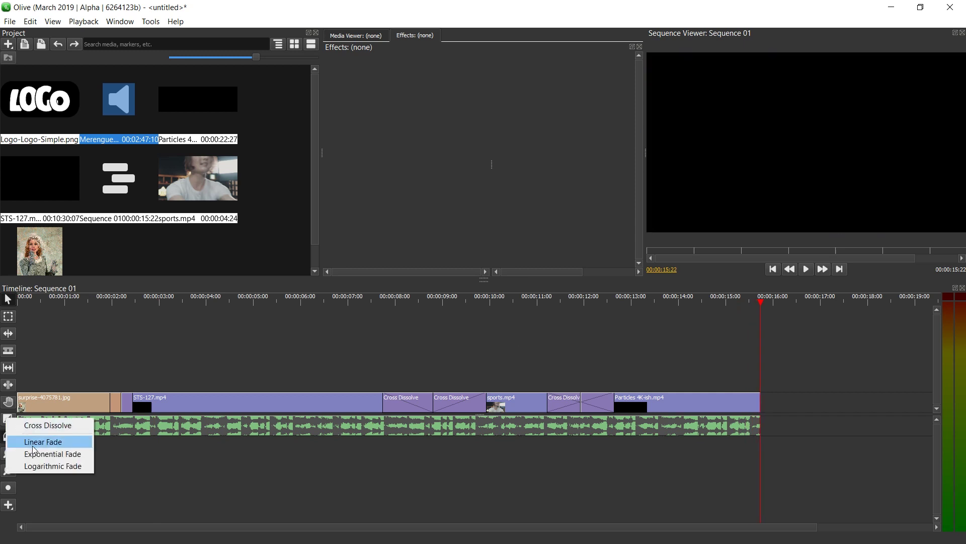
click(33, 446)
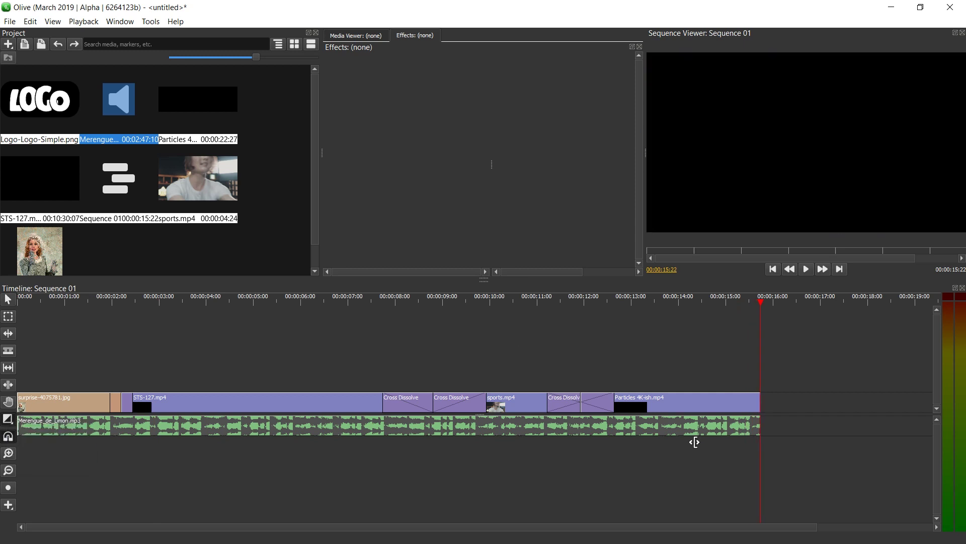
drag(756, 427, 672, 428)
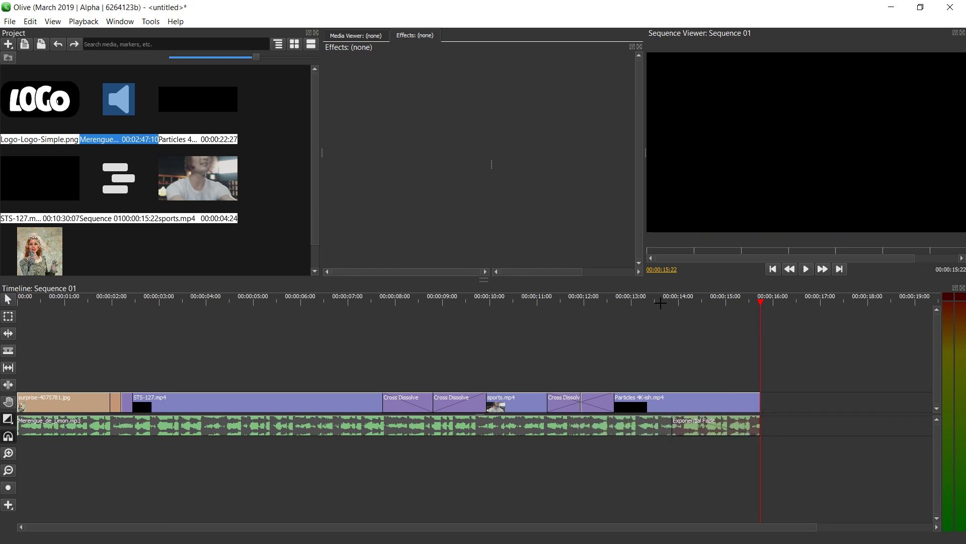
click(651, 302)
key(space)
click(138, 299)
click(200, 204)
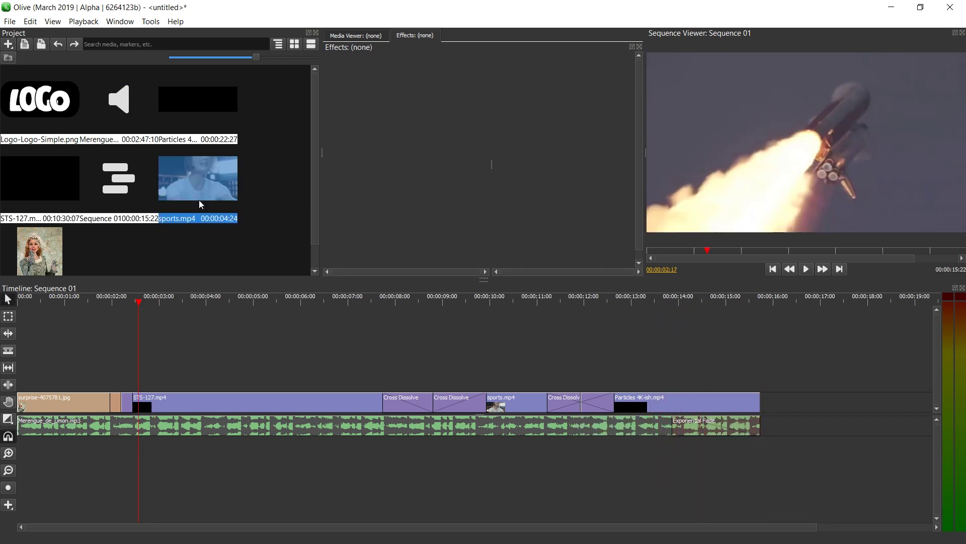
- Place sports.mp4 on a track above the rocket footage and scale it to 21
drag(196, 170, 149, 376)
click(175, 382)
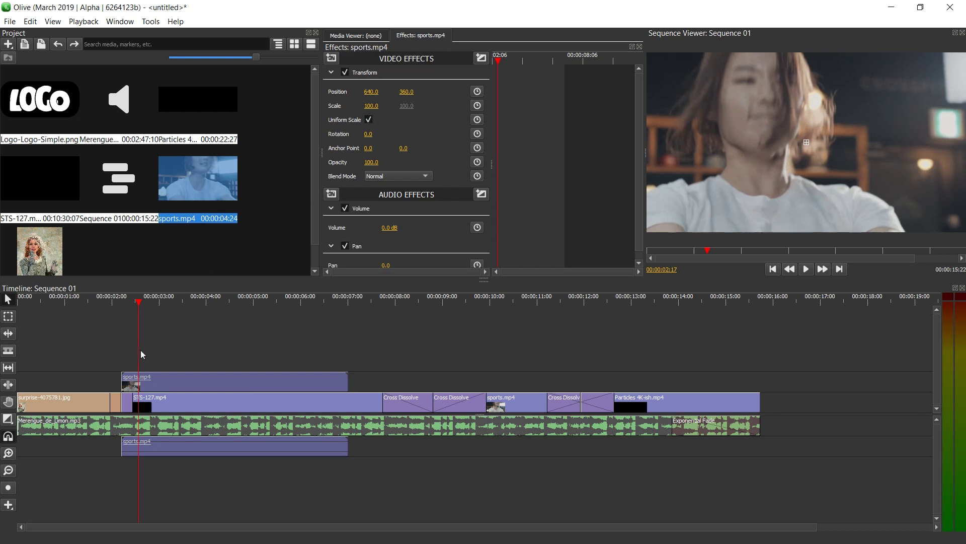
drag(371, 105, 331, 106)
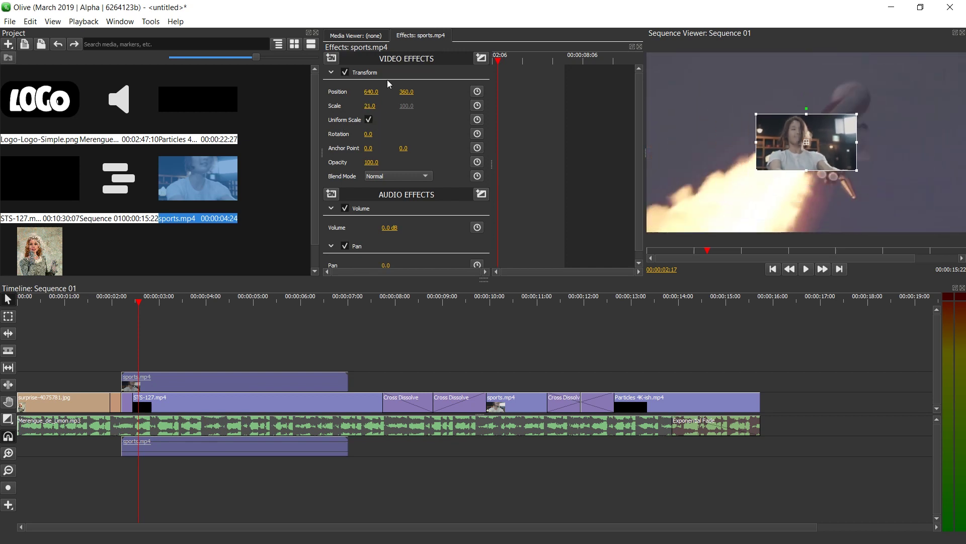
- Add a Crop effect to crop the overlay's sides (14 and 29) and move it to 164, 124
click(335, 64)
mouse_move(372, 94)
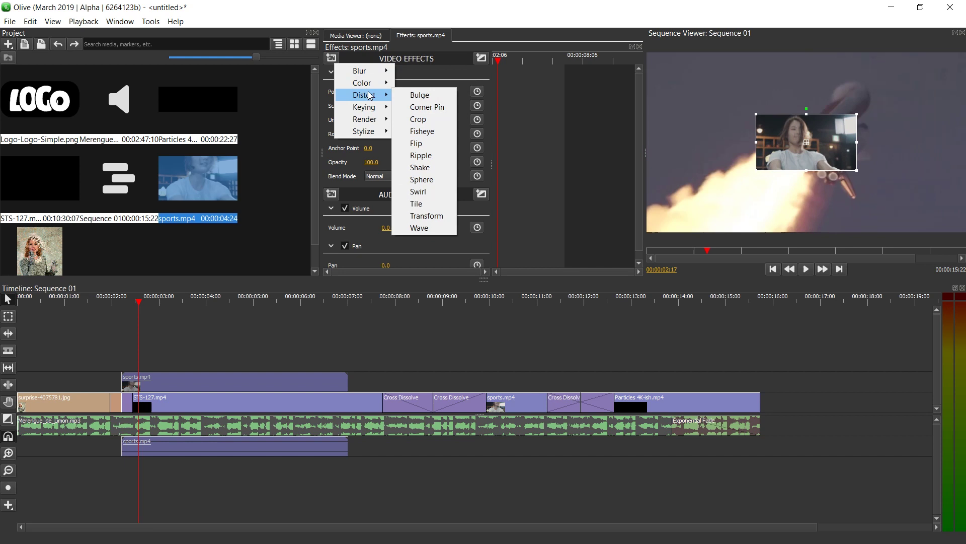
click(418, 119)
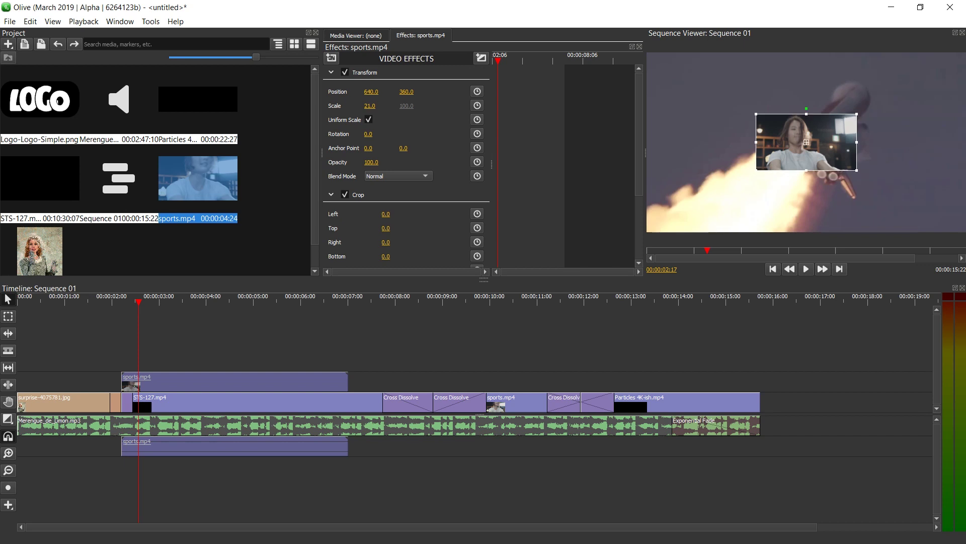
drag(386, 242, 393, 215)
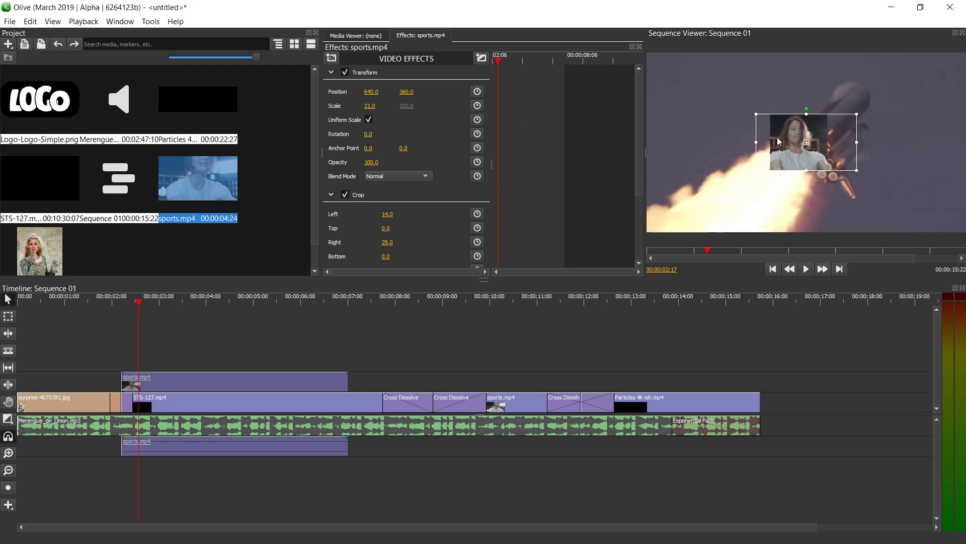
drag(779, 141, 662, 85)
- Replay the sequence from the start to review the picture-in-picture overlay
key(Up)
key(space)
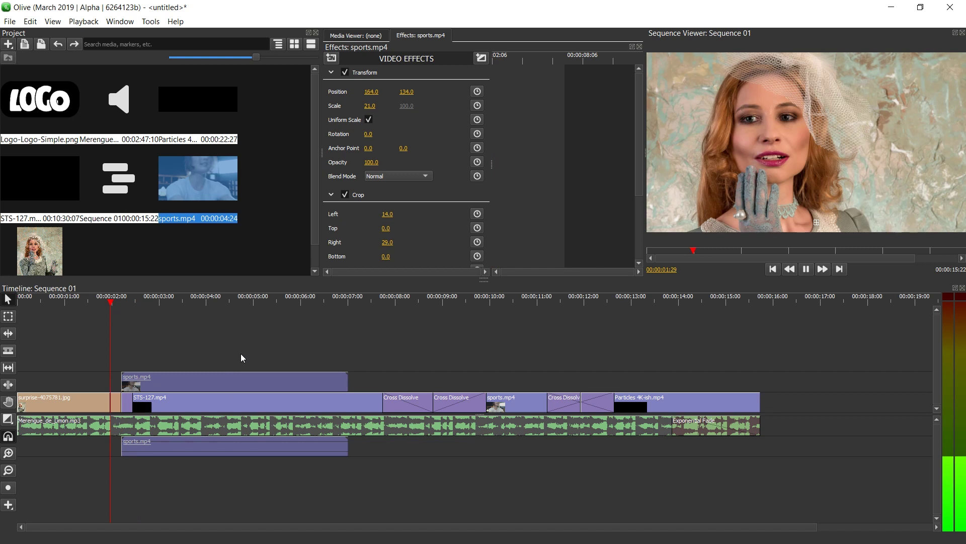
click(279, 341)
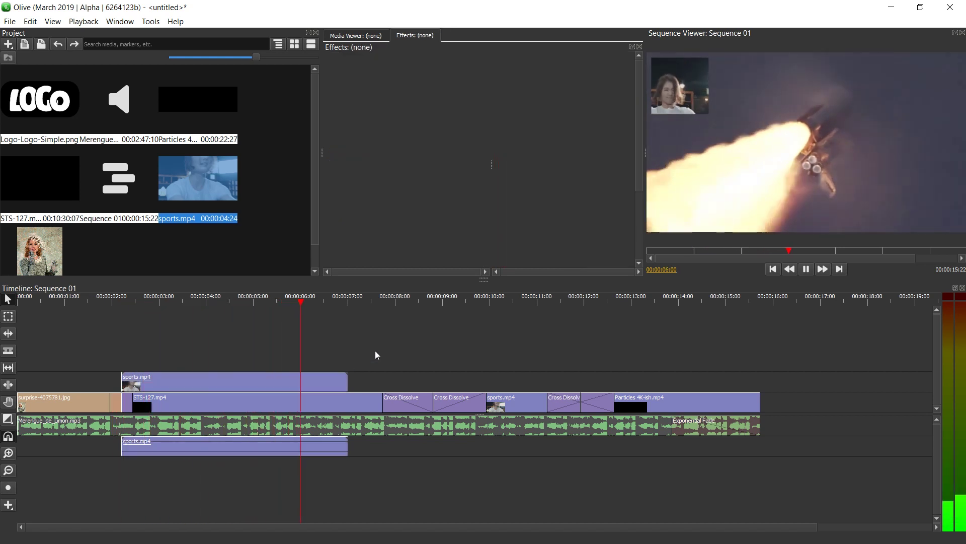
key(space)
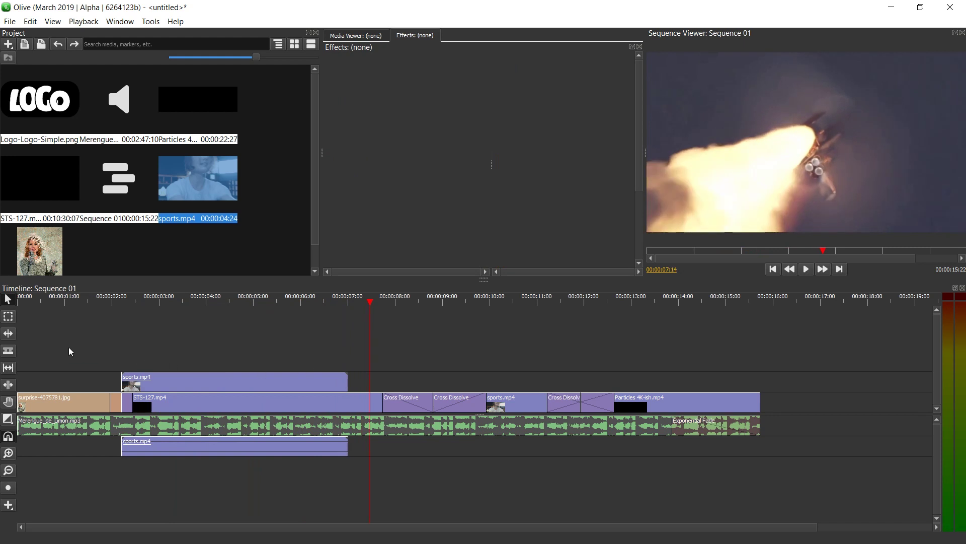
- Add Cross Dissolve transitions at both ends of the sports.mp4 overlay and preview the fade-out
click(10, 420)
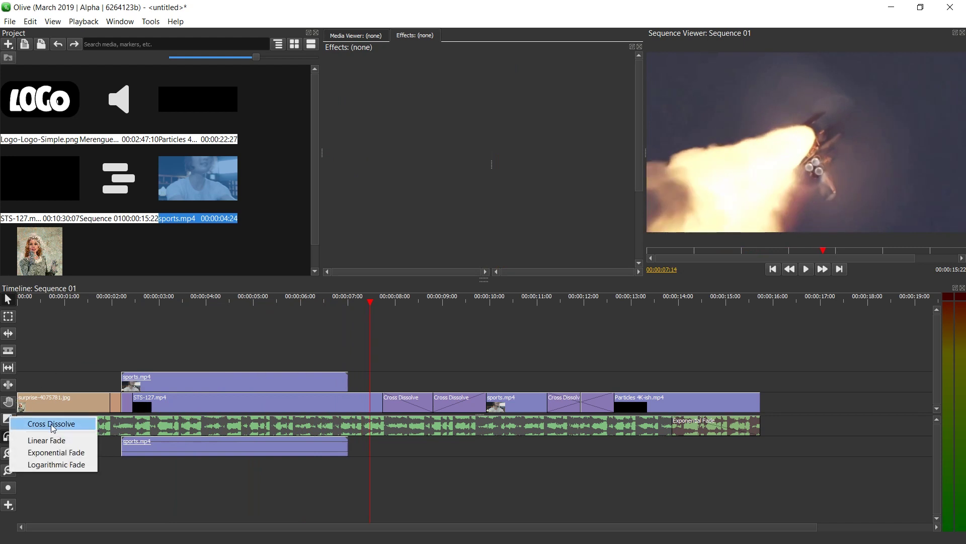
click(54, 430)
click(132, 382)
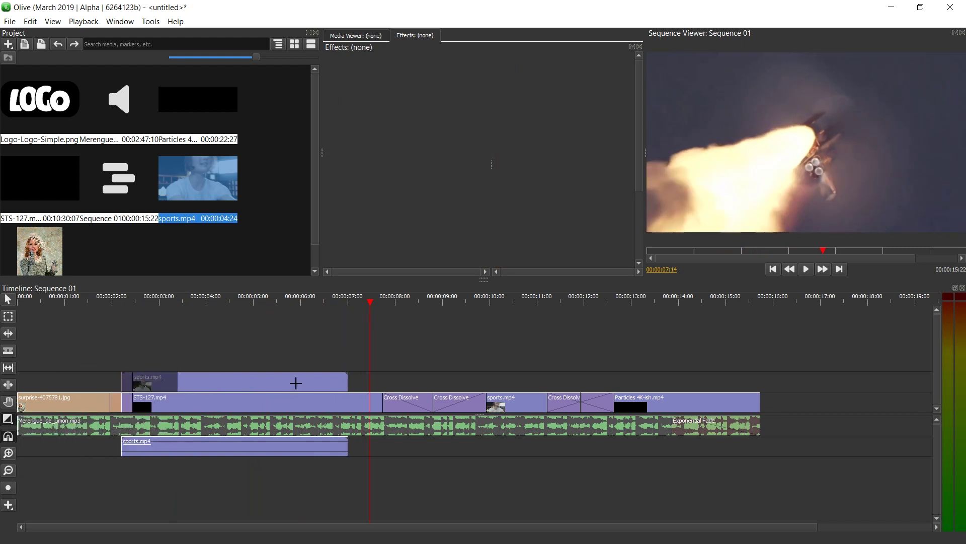
click(343, 381)
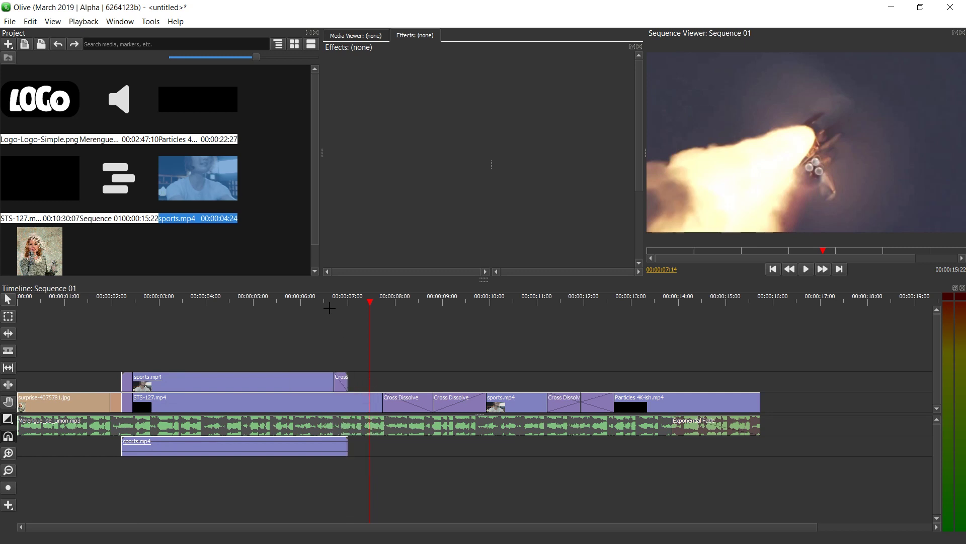
click(319, 301)
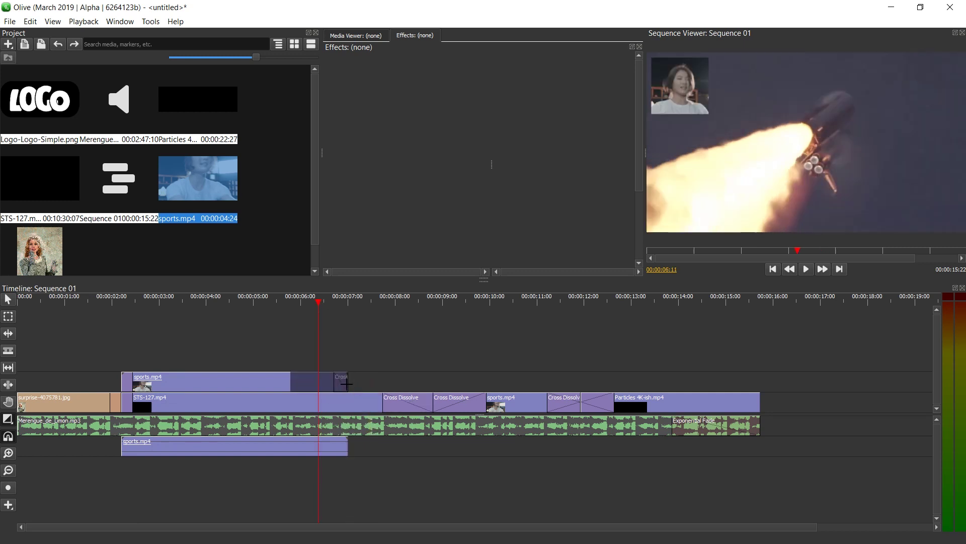
key(space)
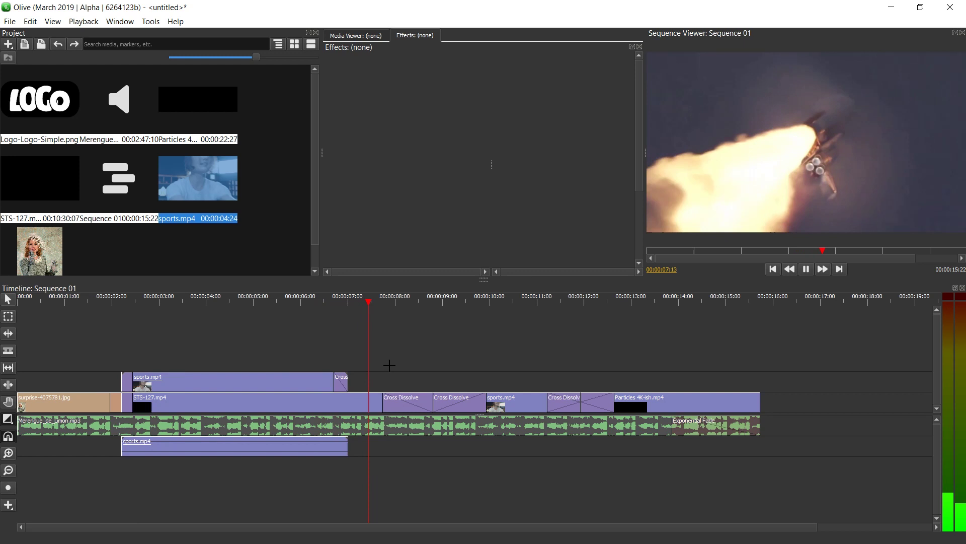
click(108, 300)
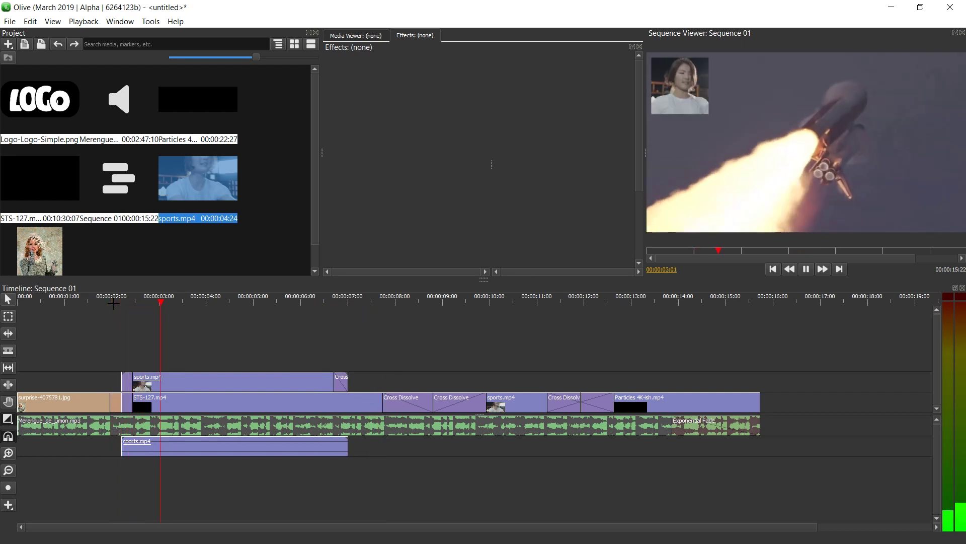
- Put Logo-Logo-Simple.png on a new top track, extended to the sequence end at 15:22
click(65, 107)
drag(49, 108, 18, 359)
drag(397, 342, 750, 371)
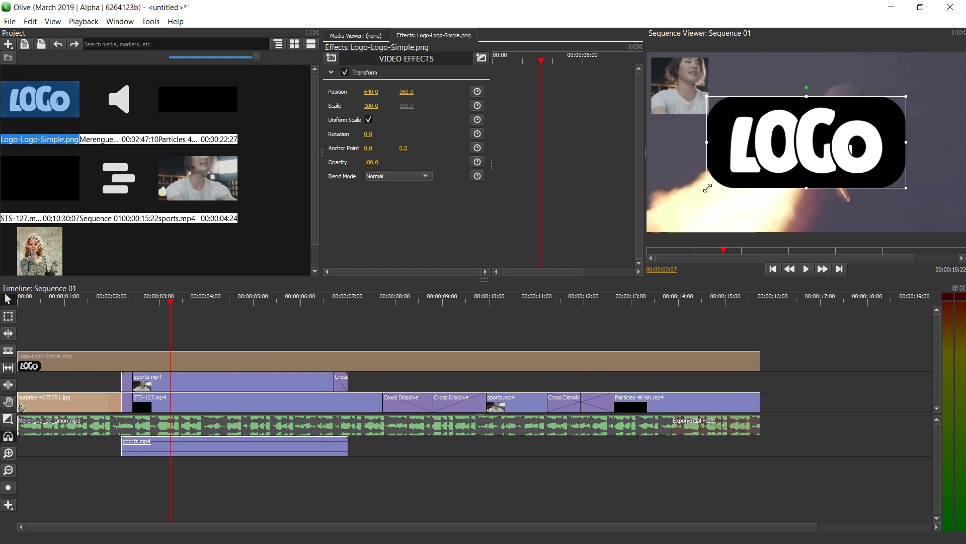
- Set the logo to Scale 27.5, Opacity 10, Position 1144, 644, and widen the viewer panel
drag(708, 188, 956, 76)
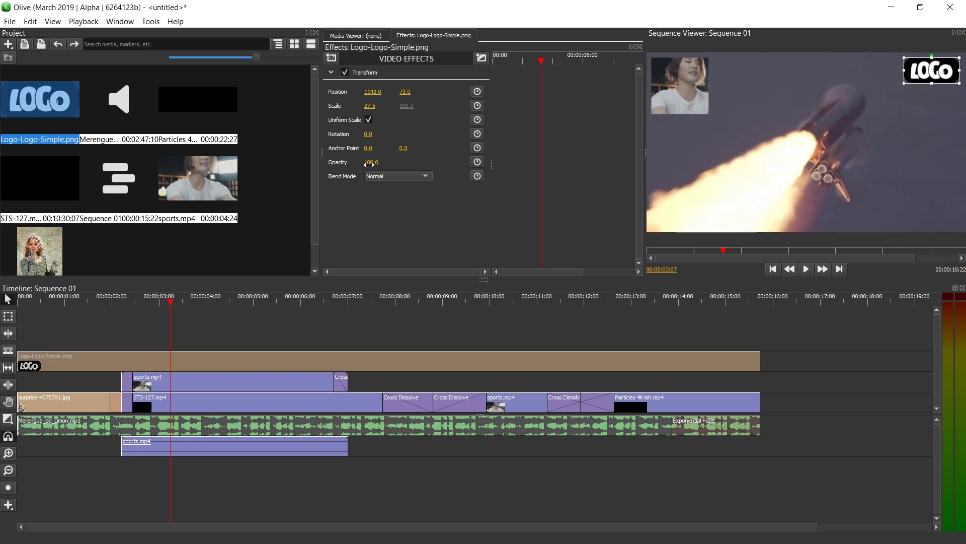
drag(370, 164, 370, 163)
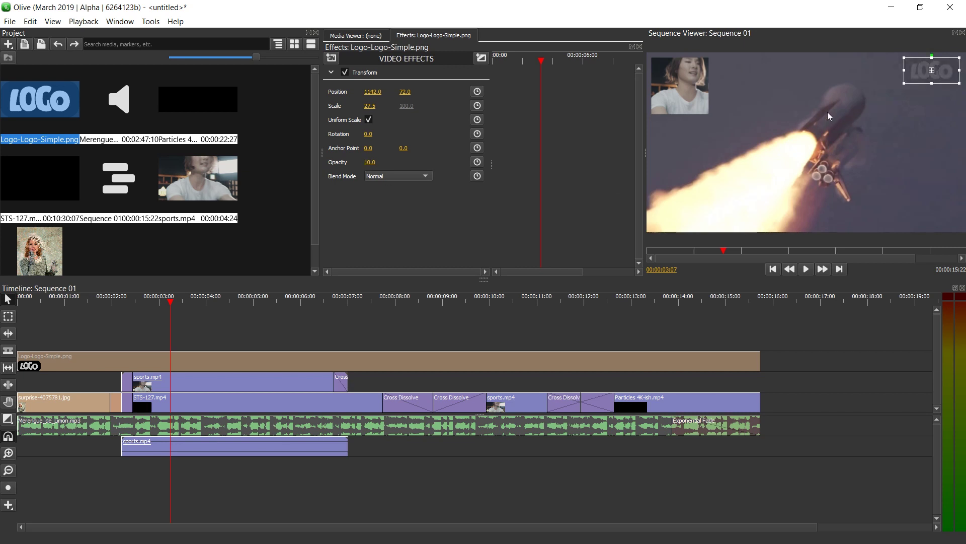
drag(917, 66, 917, 210)
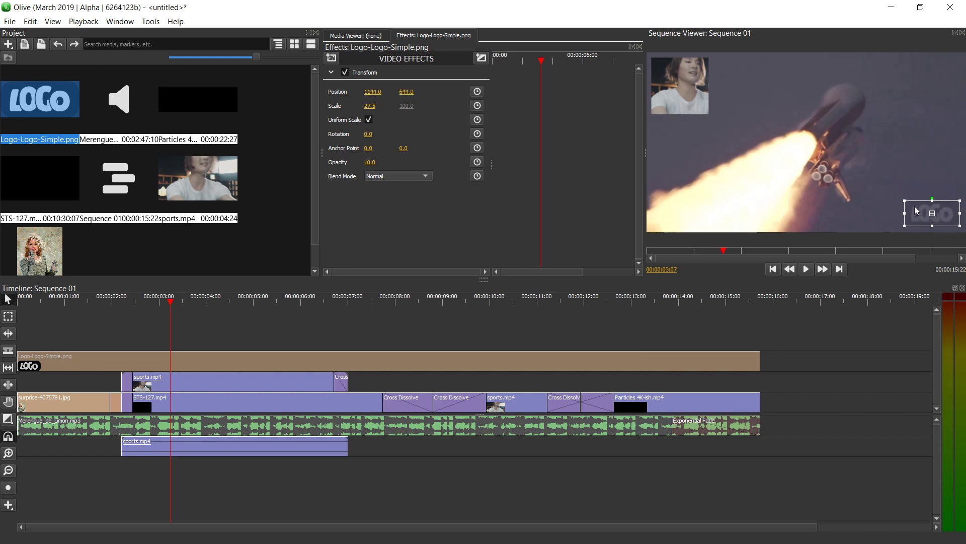
drag(320, 141, 254, 145)
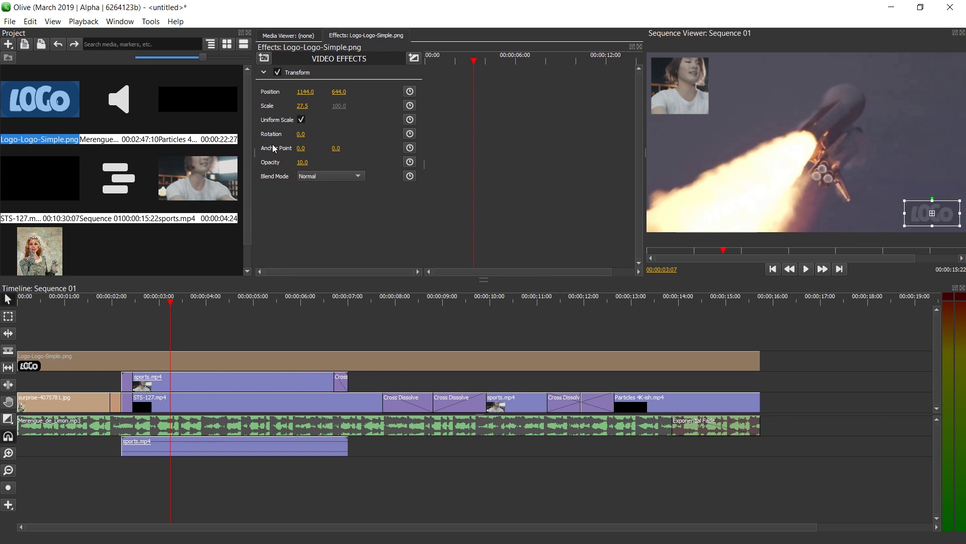
drag(644, 144, 592, 145)
click(428, 334)
key(space)
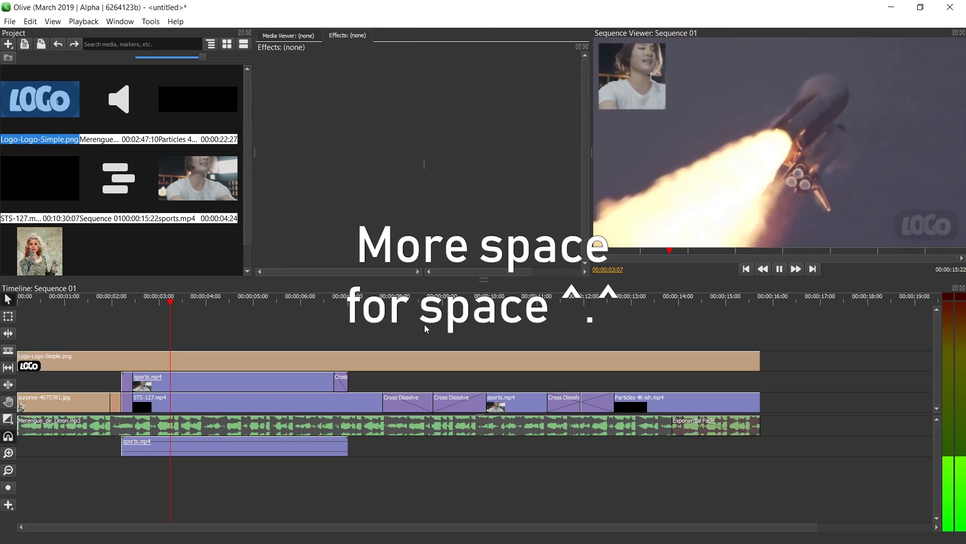
click(355, 301)
key(space)
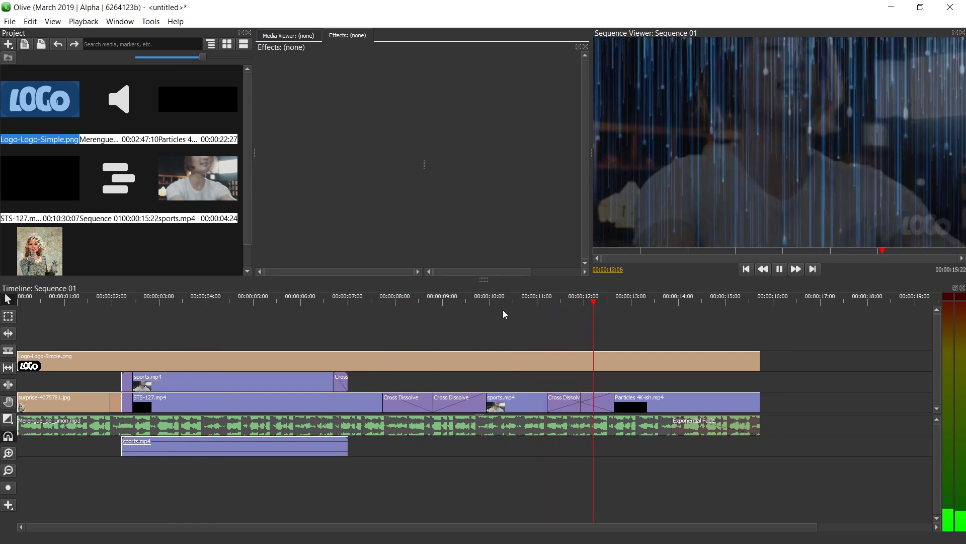
key(space)
click(360, 301)
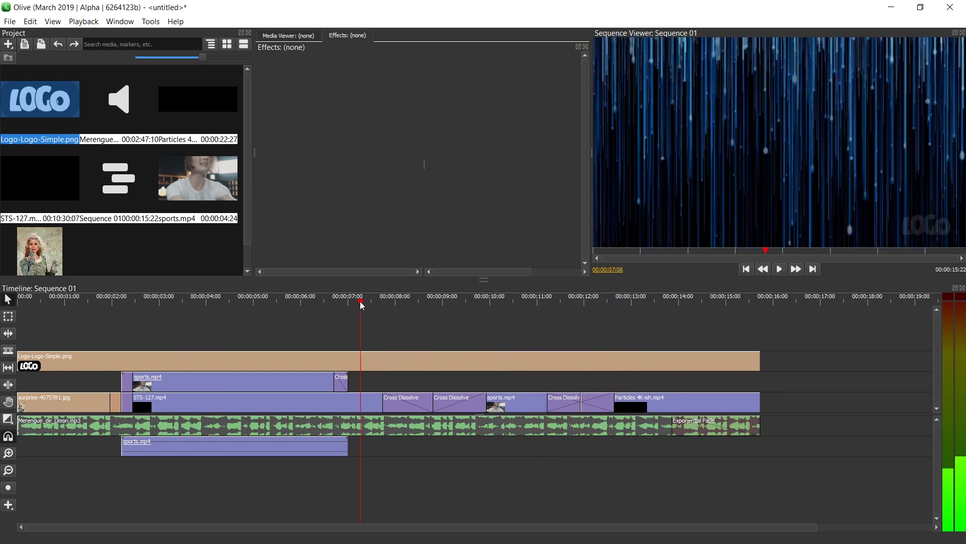
key(space)
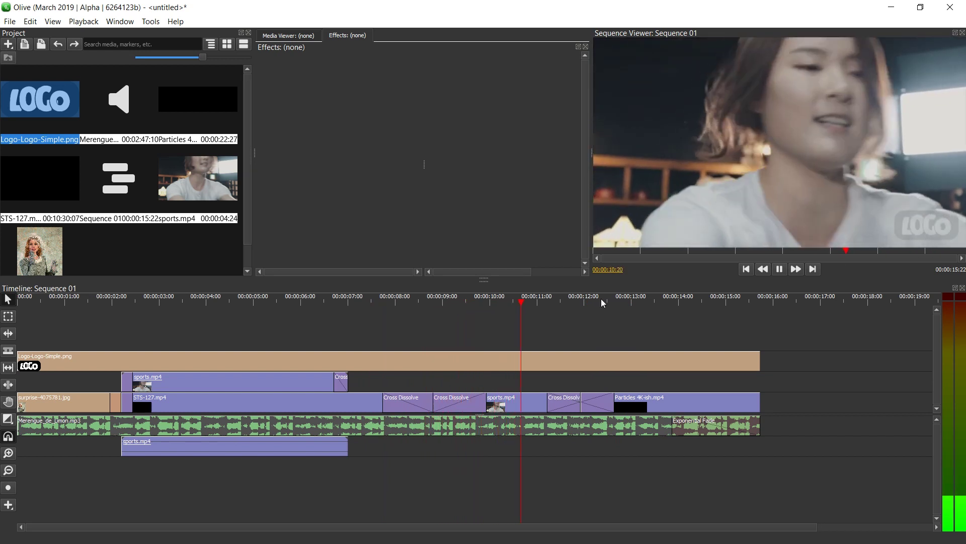
click(433, 302)
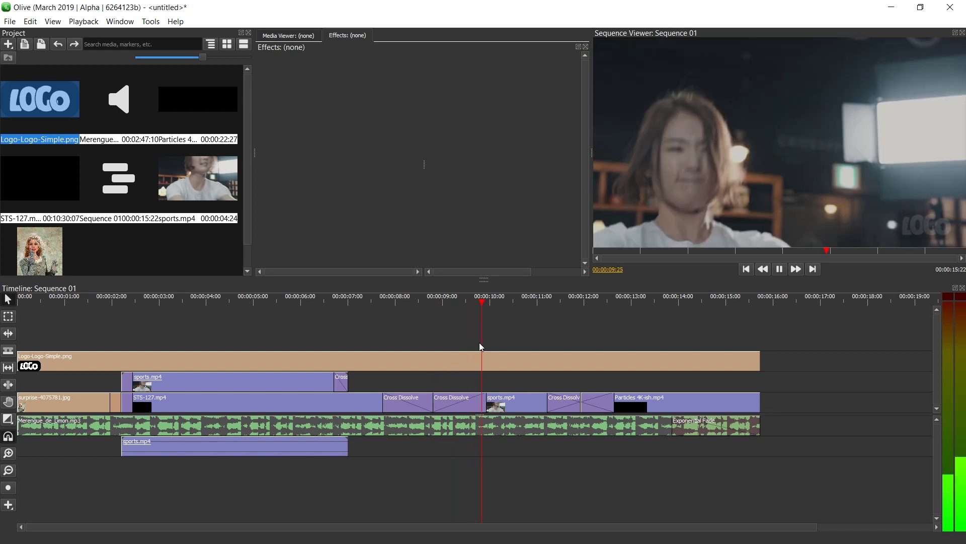
click(499, 304)
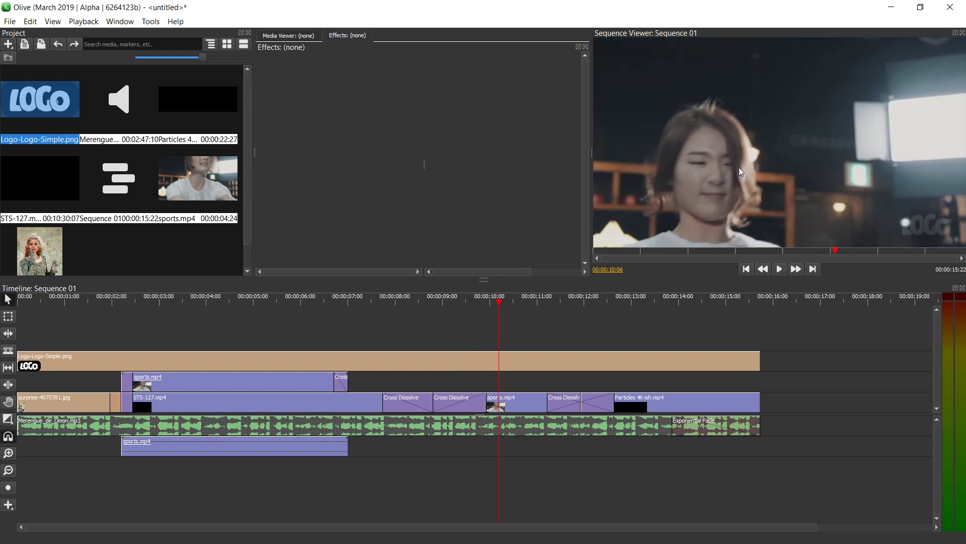
click(511, 406)
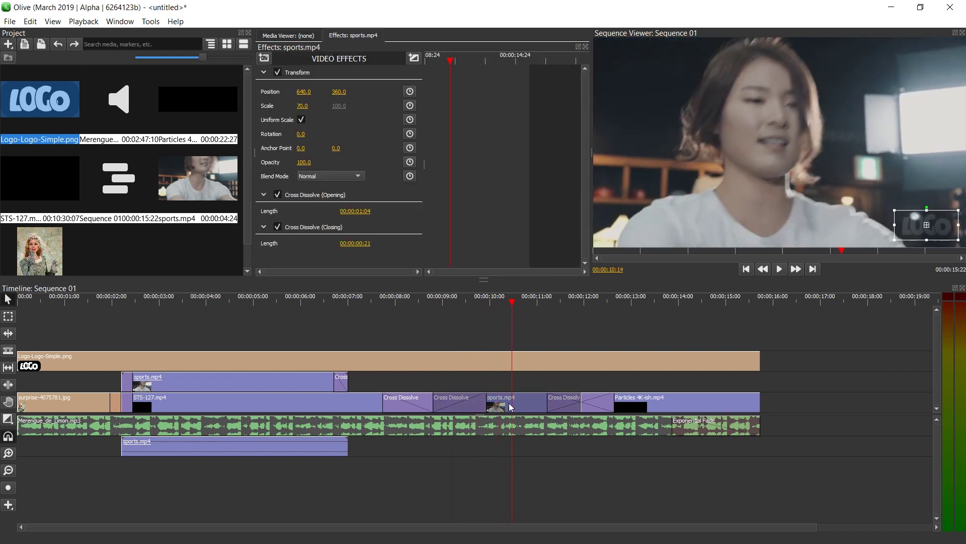
- Add a Color Correction effect to sports.mp4 and collapse its Transform settings
click(265, 57)
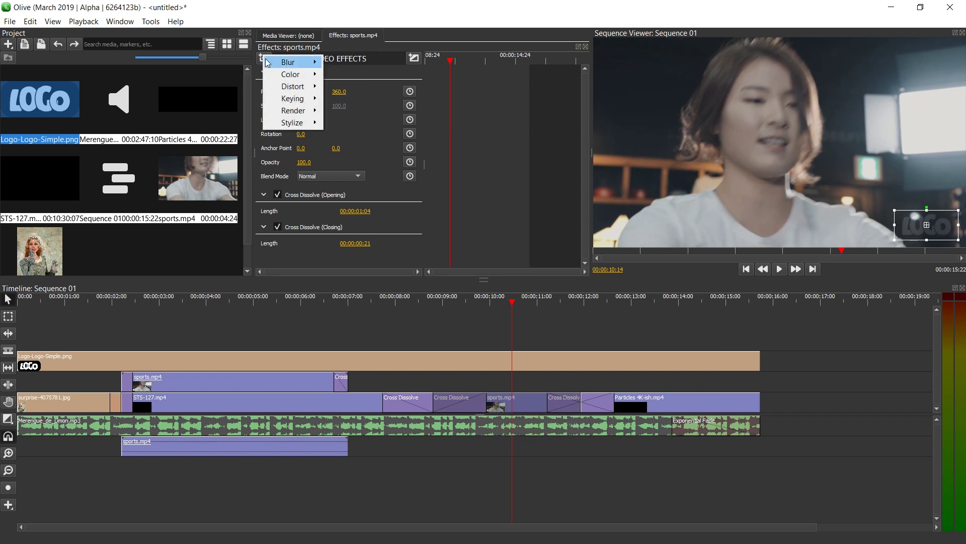
mouse_move(309, 81)
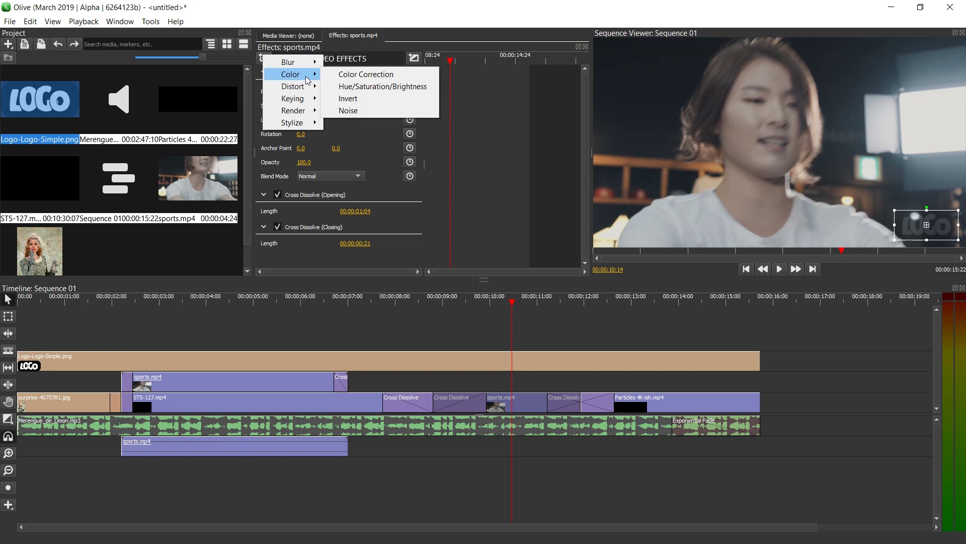
click(349, 75)
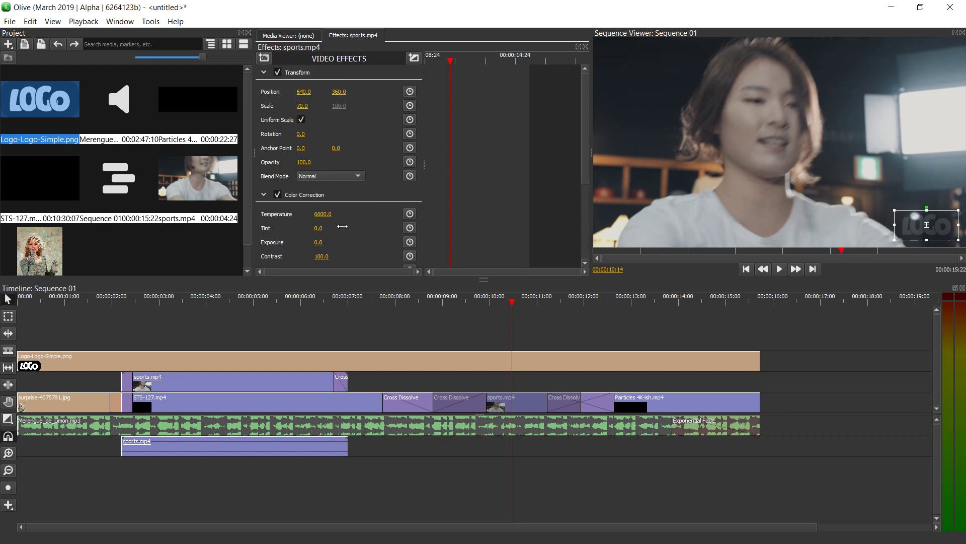
click(263, 73)
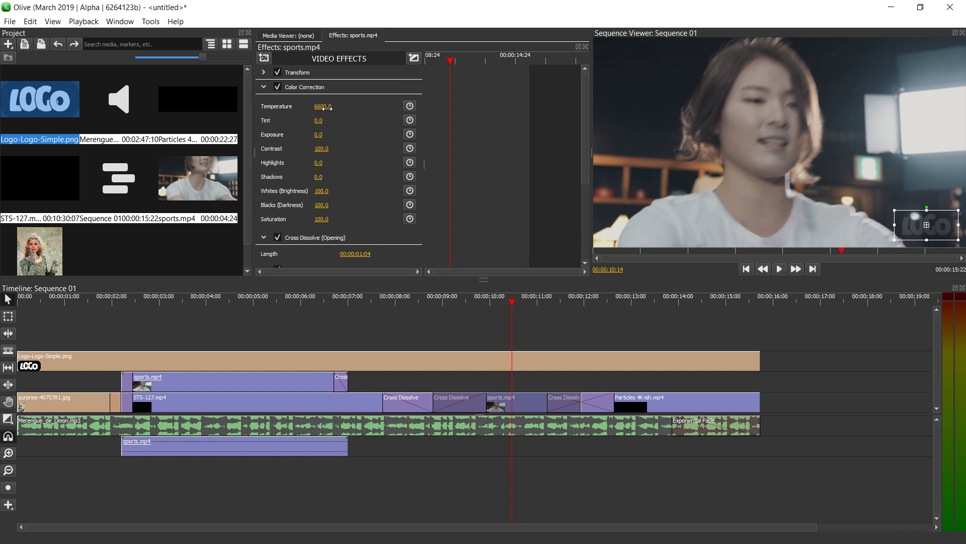
- Try Temperature, Tint and Exposure changes, resetting them to defaults 6600.0, 0.0 and 0.0
drag(326, 107, 387, 108)
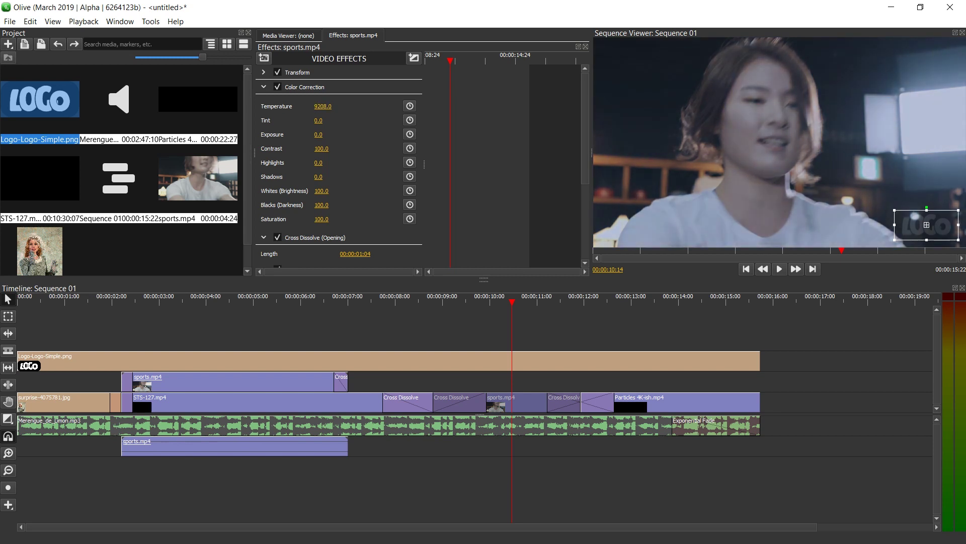
right_click(318, 107)
click(349, 130)
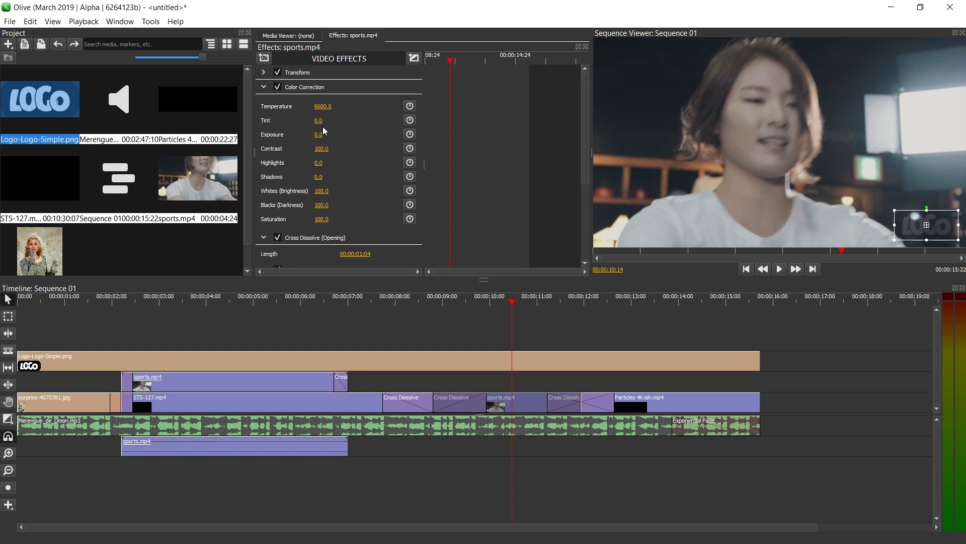
mouse_move(318, 121)
mouse_down()
mouse_move(337, 120)
mouse_move(302, 121)
mouse_up()
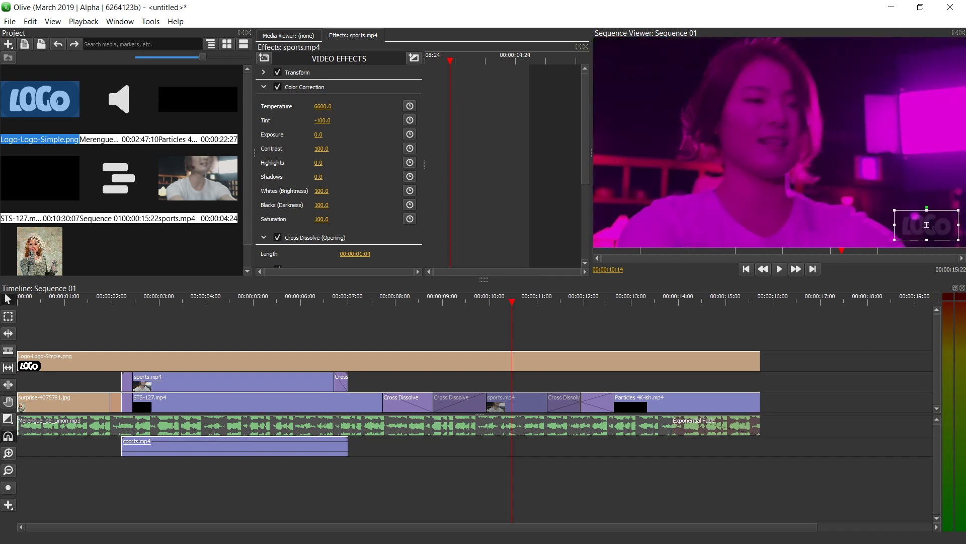
right_click(327, 120)
click(358, 143)
drag(315, 136, 337, 137)
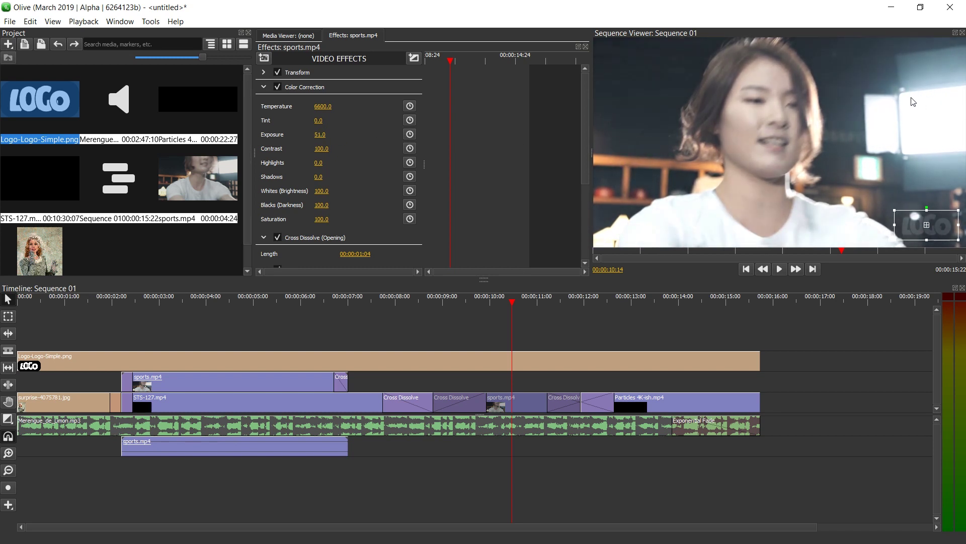
right_click(319, 135)
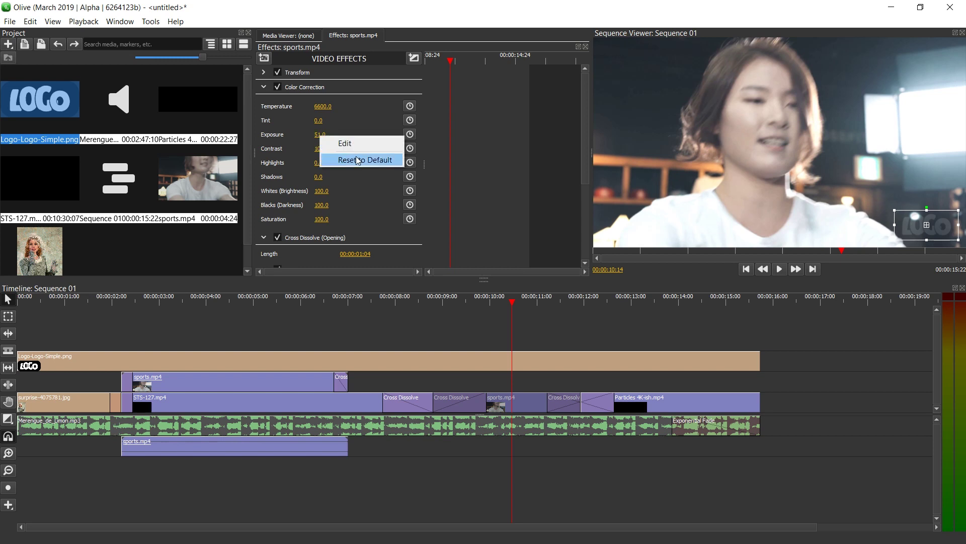
click(355, 156)
- Try Contrast, Highlights and Shadows changes, restoring them to 100.0, 0.0 and 0.0
drag(321, 150, 350, 163)
right_click(321, 149)
click(352, 173)
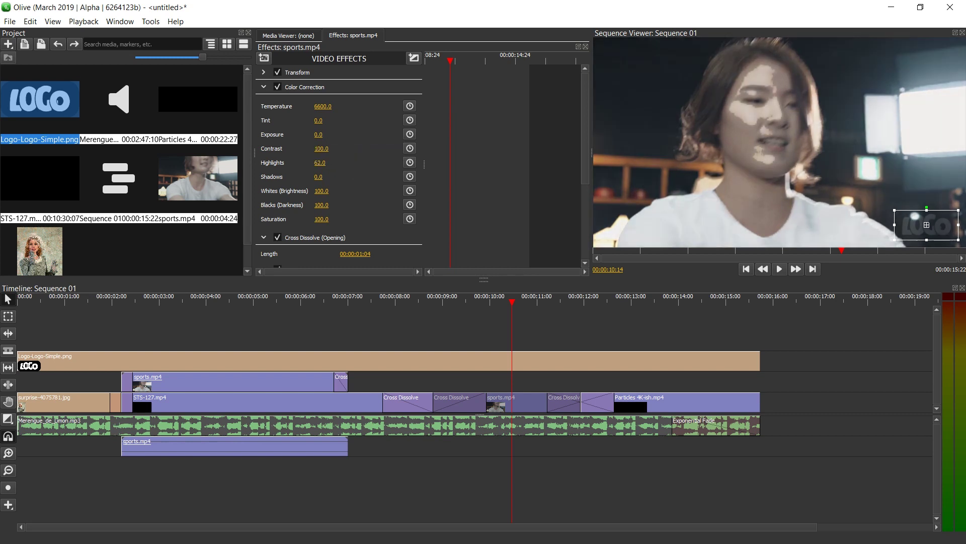
right_click(319, 162)
click(327, 188)
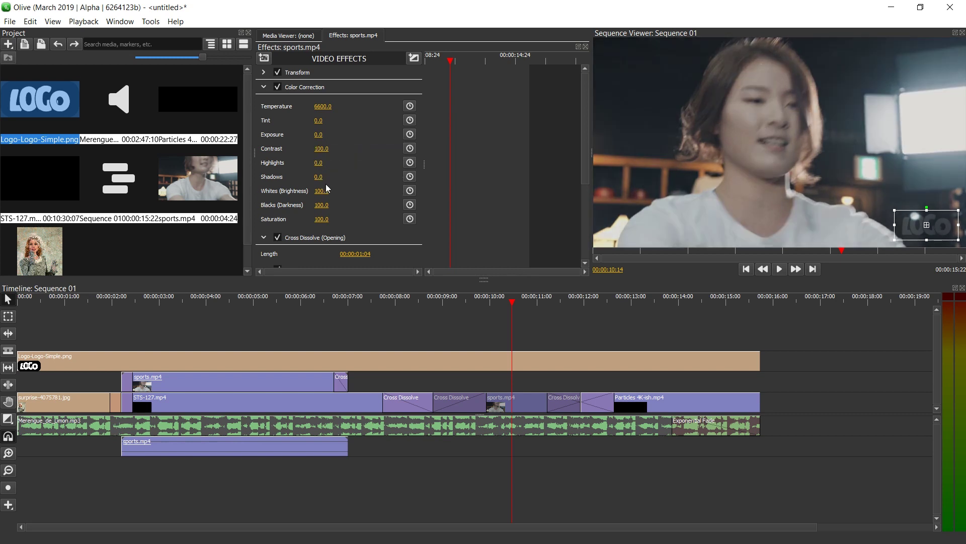
drag(316, 176, 297, 176)
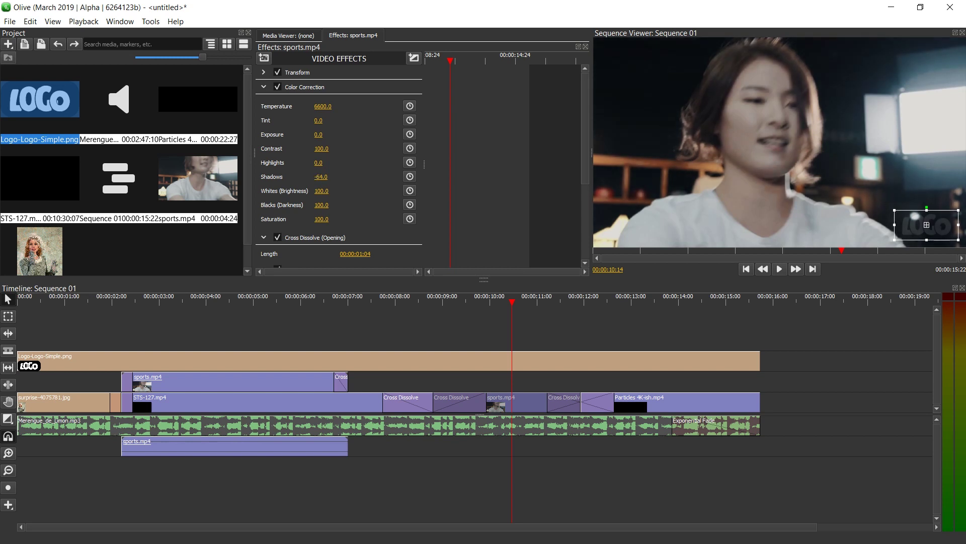
key(ctrl+z)
- Set the Color Correction Saturation to exactly 150.0
drag(321, 219, 332, 219)
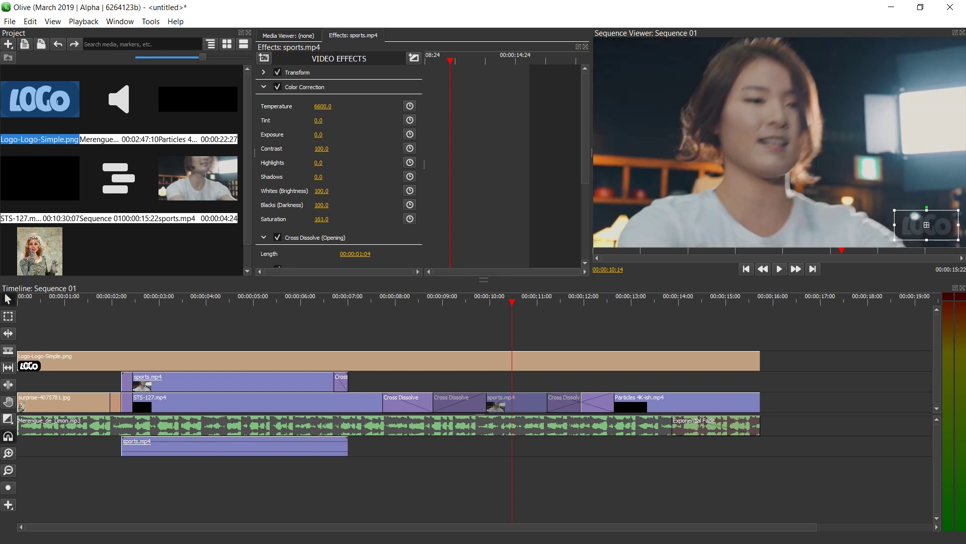
click(321, 219)
text(150)
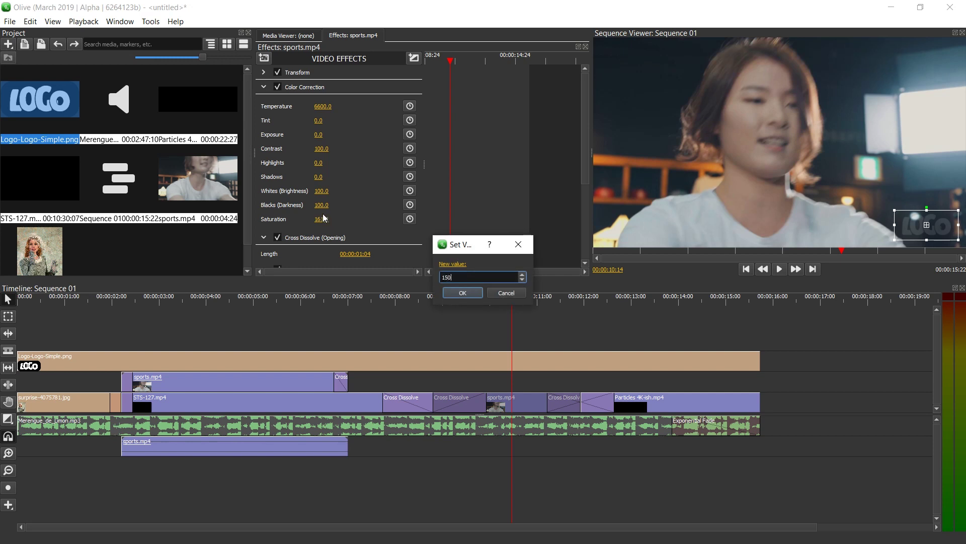
key(Return)
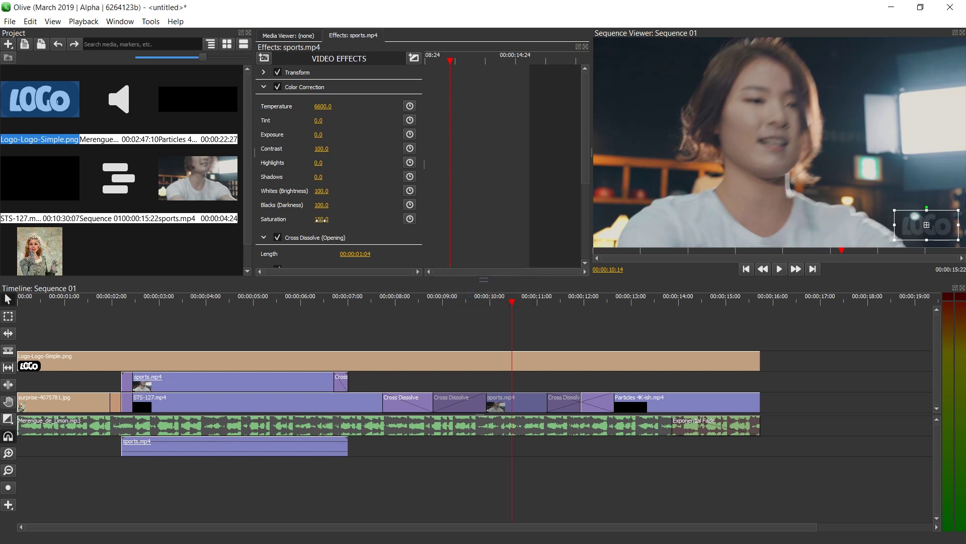
click(409, 301)
key(space)
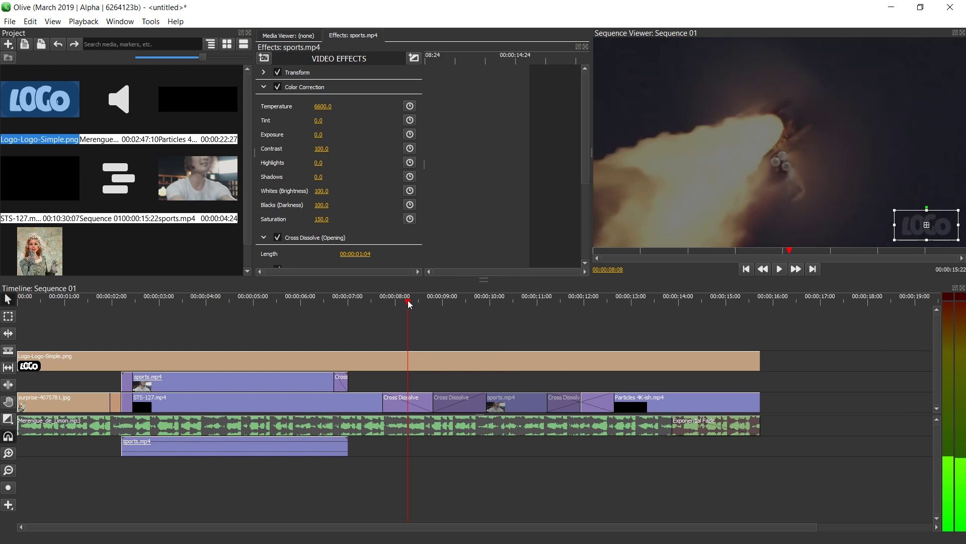
key(space)
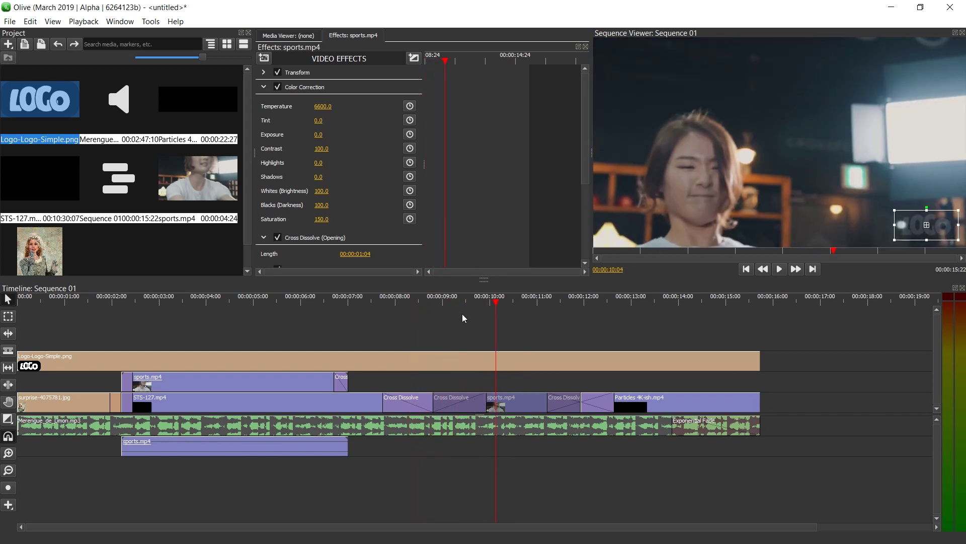
click(458, 301)
key(space)
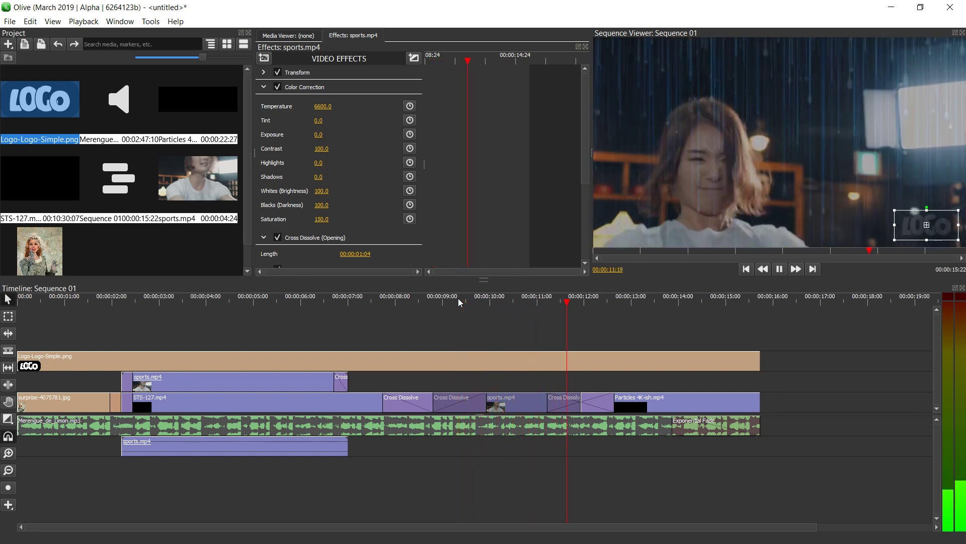
click(501, 302)
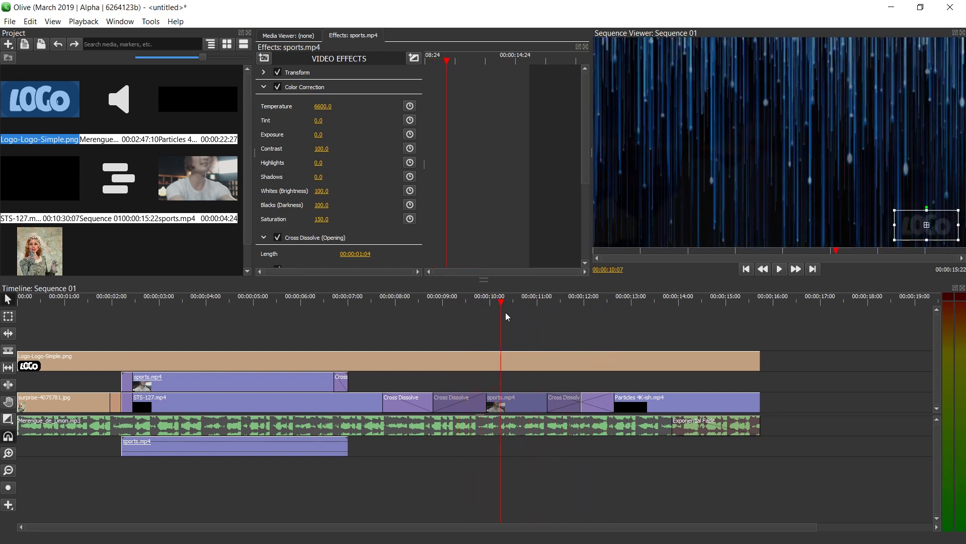
click(527, 329)
- Add a Hue/Saturation/Brightness effect to STS-127.mp4 and collapse its other effect panels
click(333, 308)
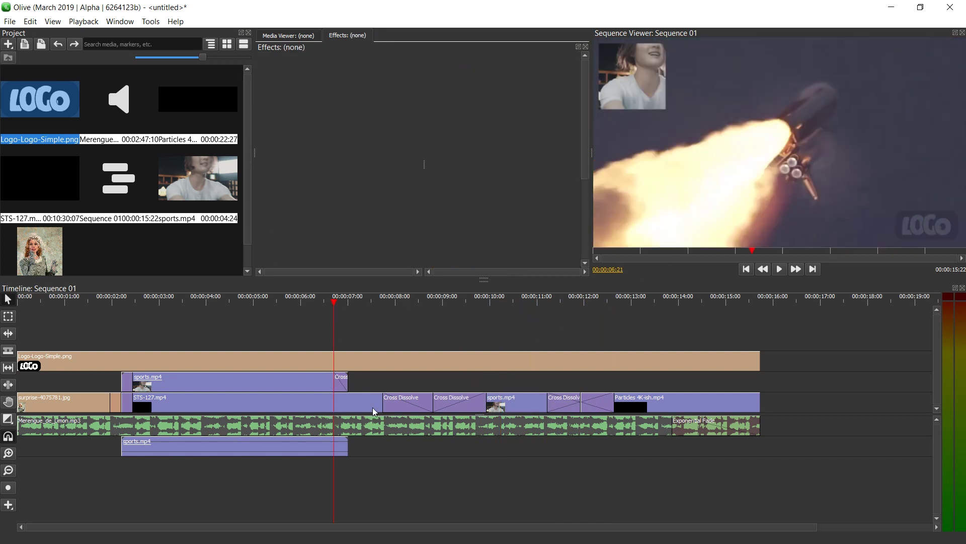
click(310, 402)
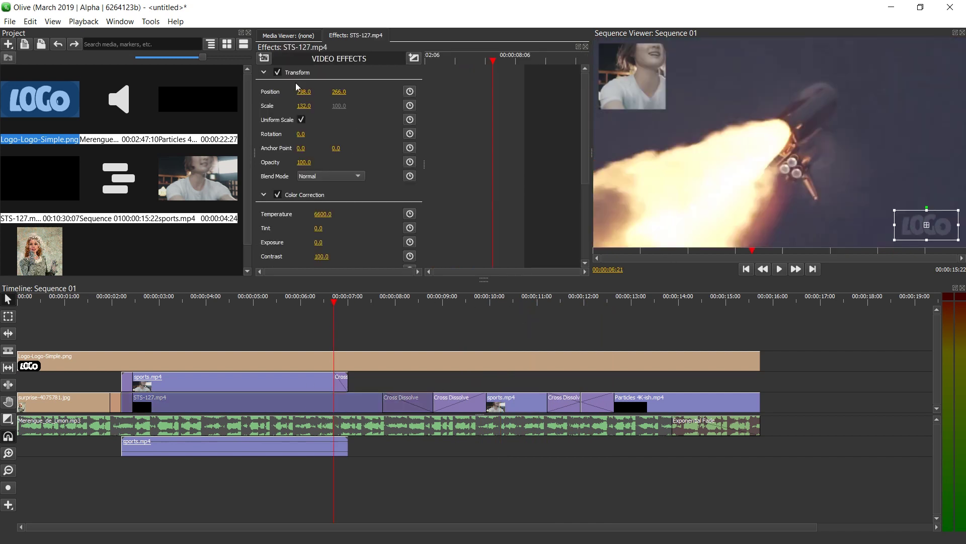
click(263, 57)
mouse_move(300, 78)
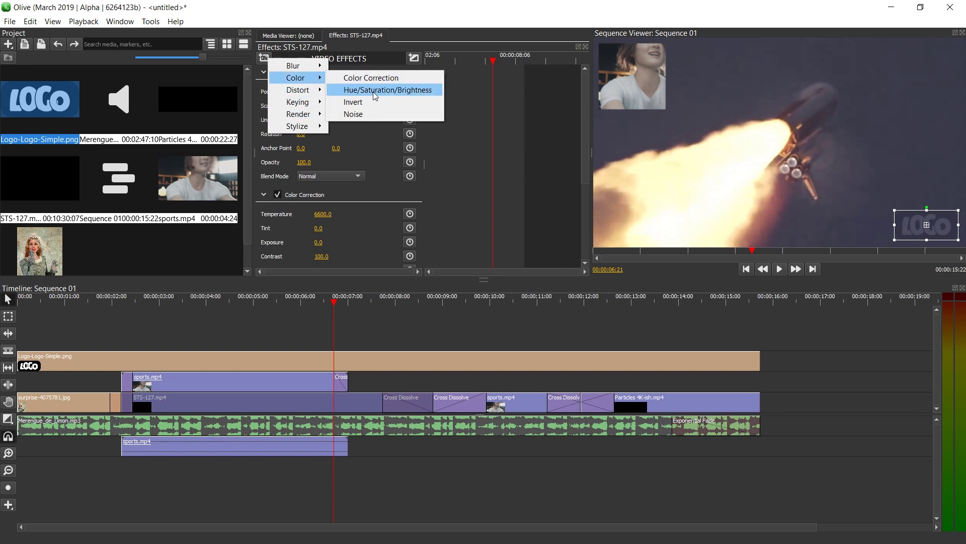
click(373, 91)
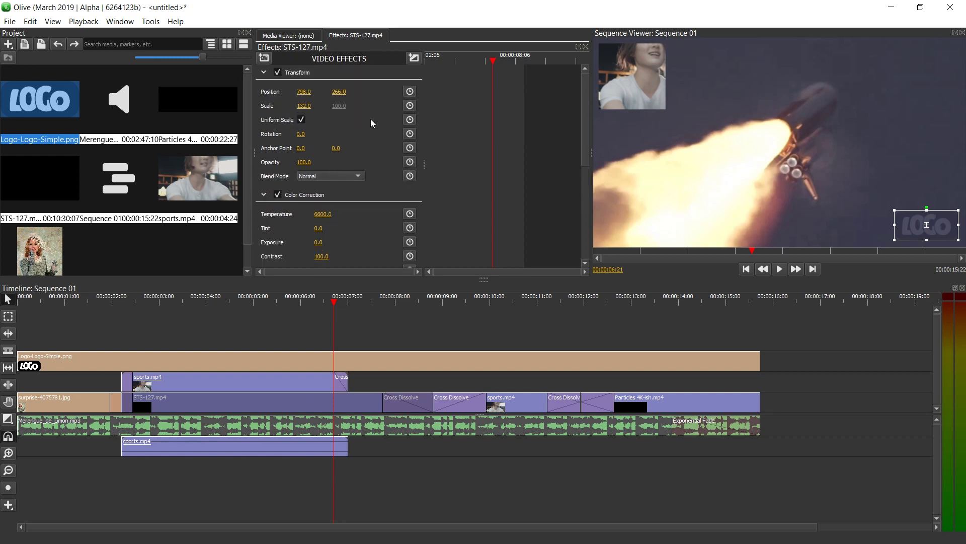
click(263, 72)
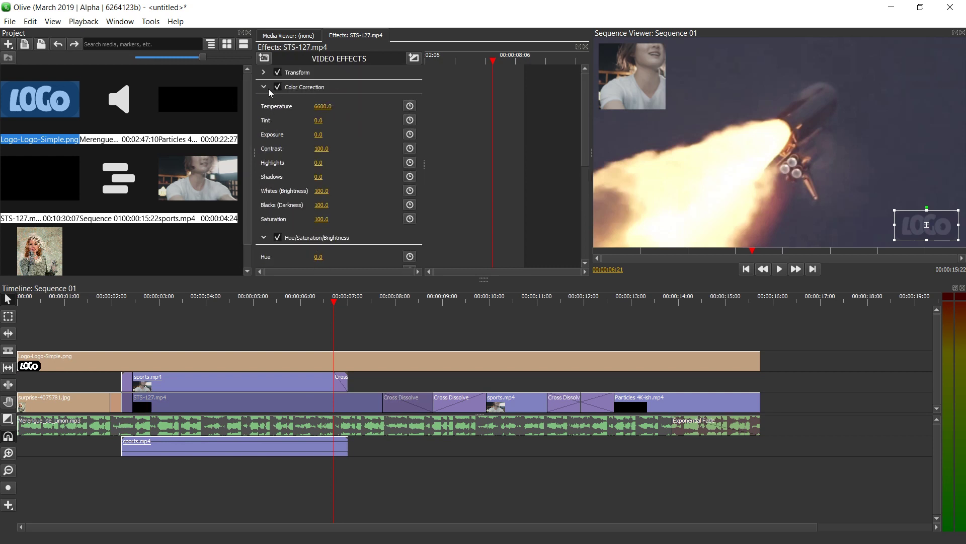
click(263, 87)
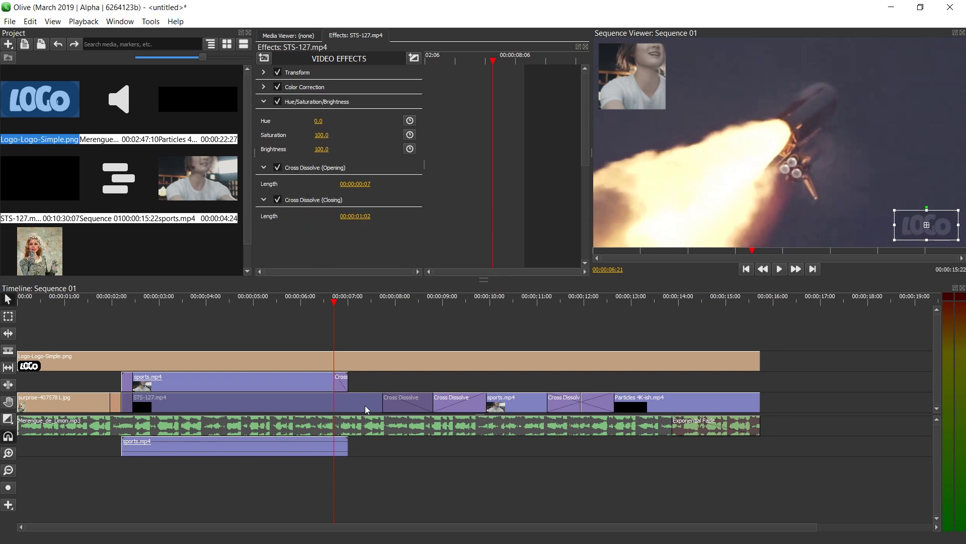
- Check the sports.mp4 effects, then delete Color Correction from the STS-127.mp4 clip
click(510, 402)
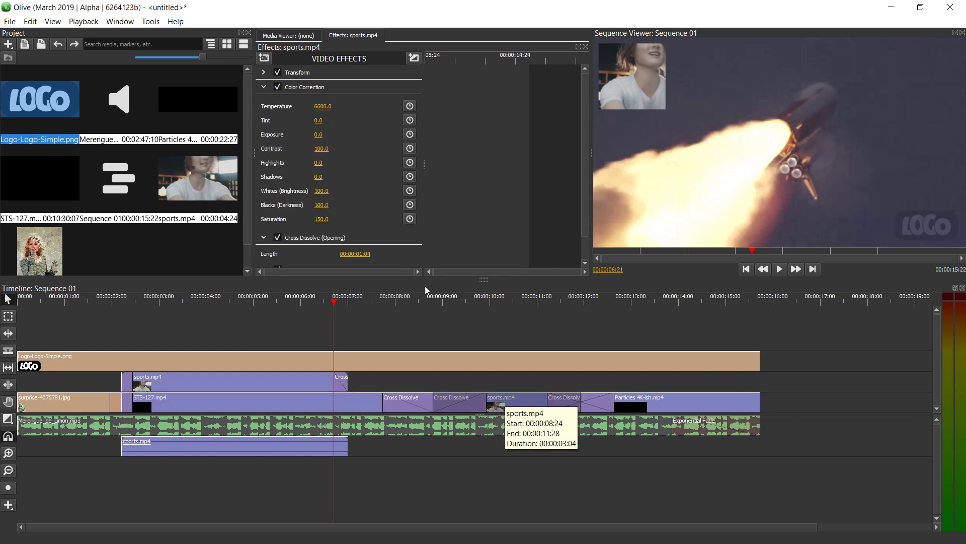
click(263, 87)
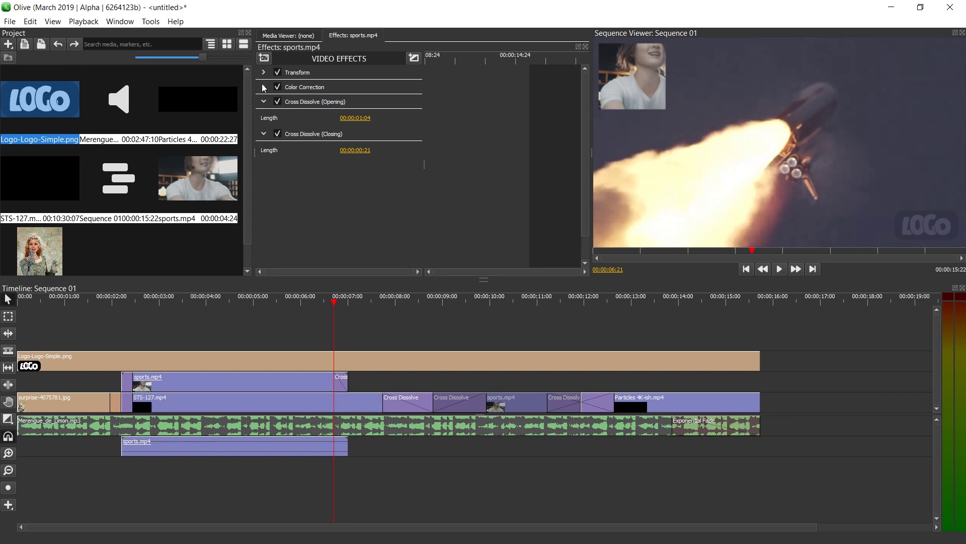
click(264, 87)
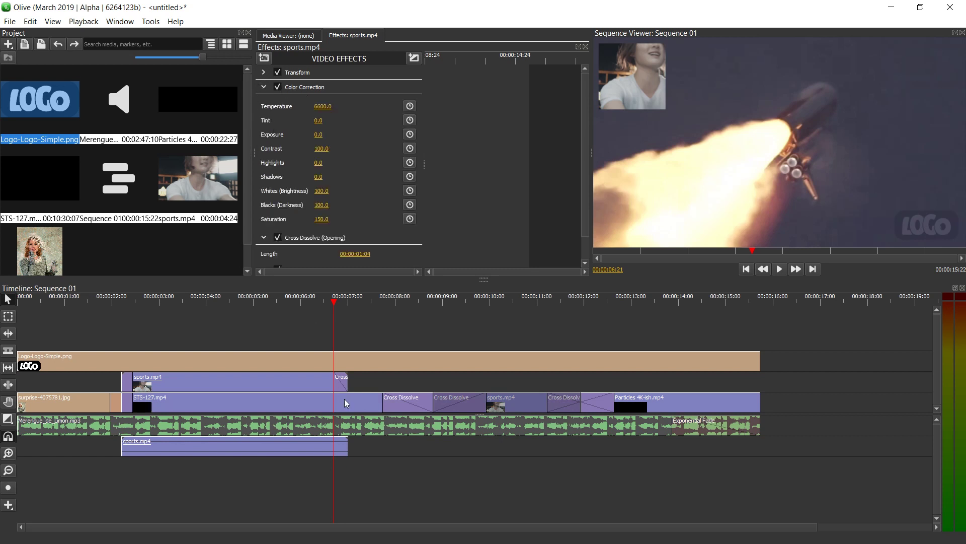
click(339, 405)
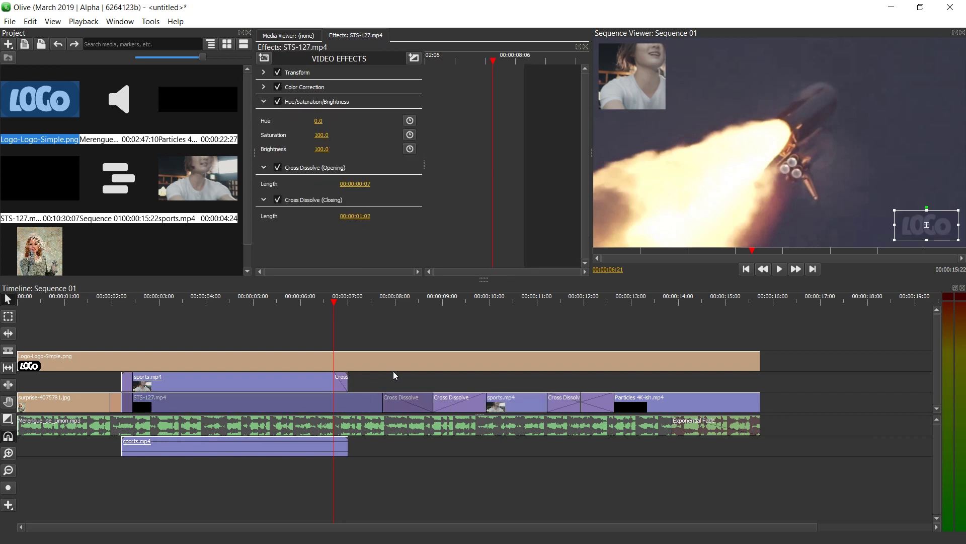
right_click(310, 88)
click(345, 167)
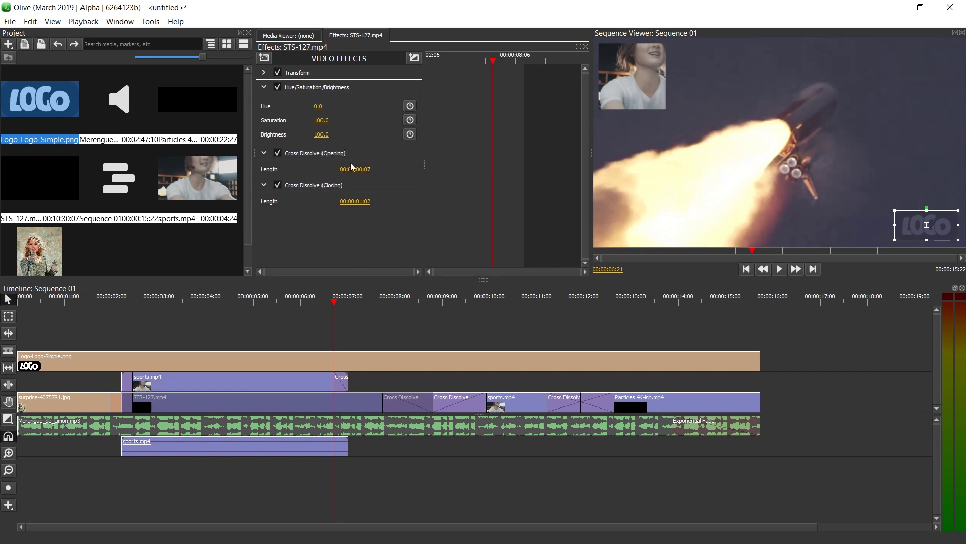
- Set Hue -39, Saturation 124, Brightness 112 and preview the pink tint from about 2 seconds
drag(318, 120, 300, 108)
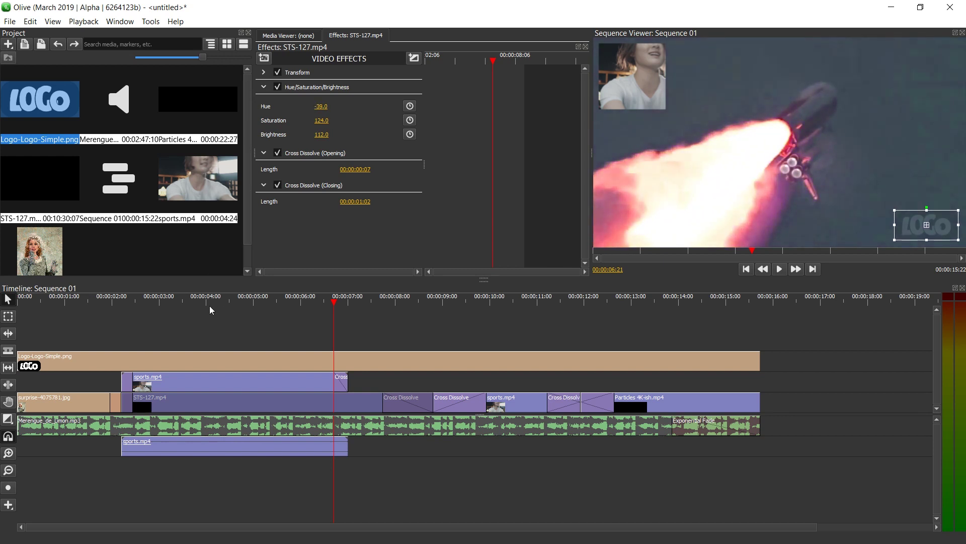
click(117, 301)
key(space)
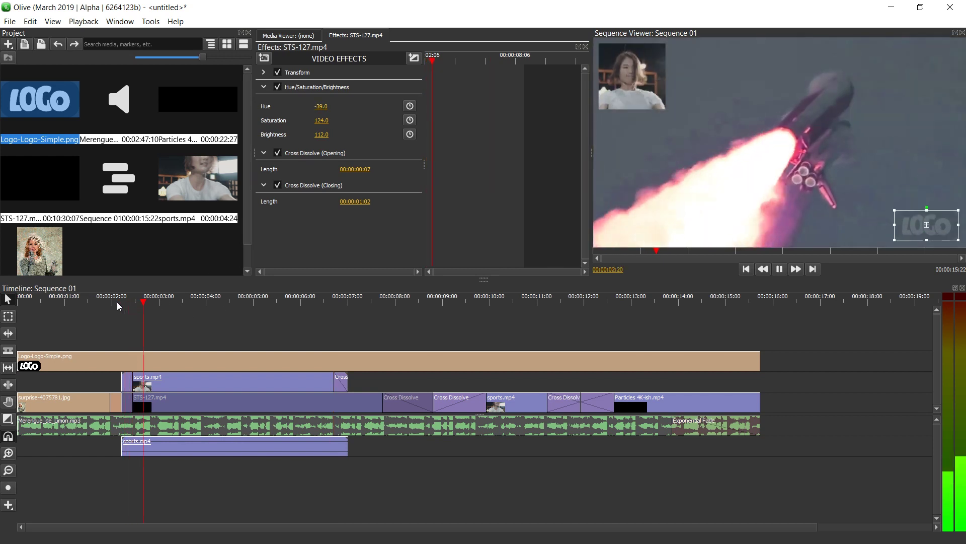
click(297, 307)
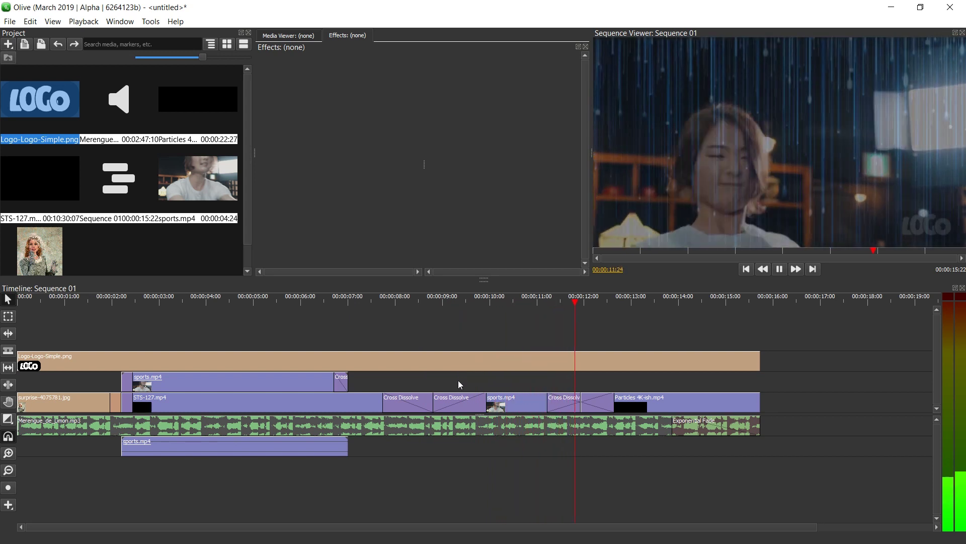
- Give the Particles clip a Hue/Saturation/Brightness effect with Hue -101 and preview the green streaks
key(space)
click(671, 401)
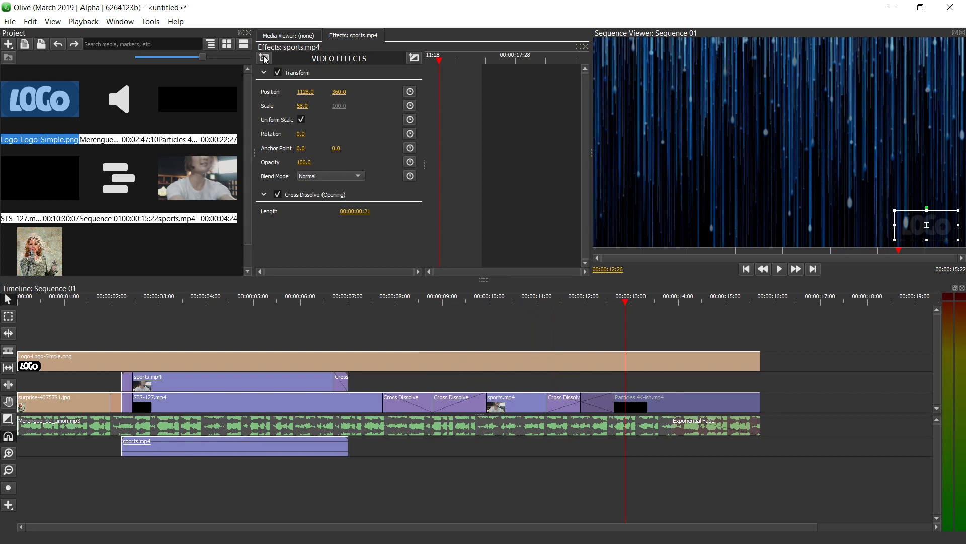
click(263, 57)
mouse_move(291, 75)
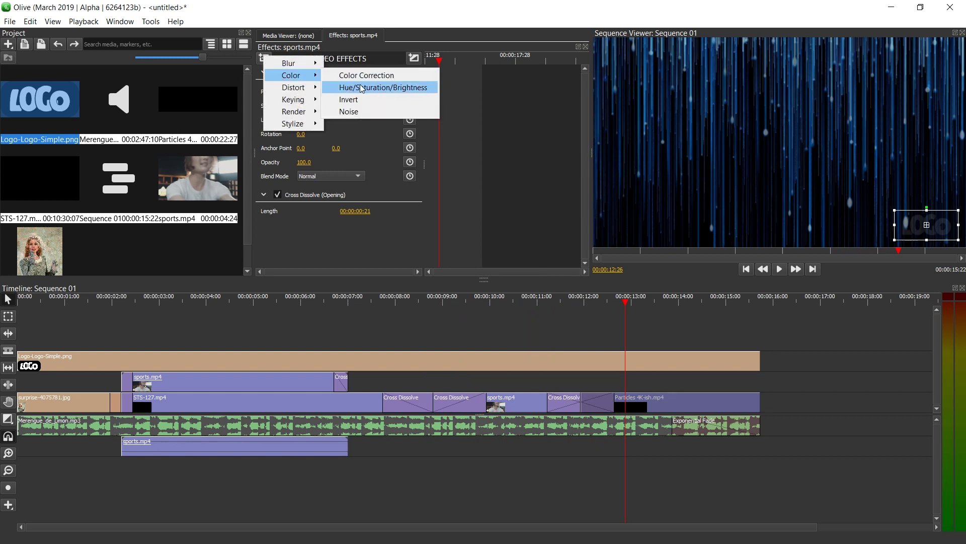
click(364, 89)
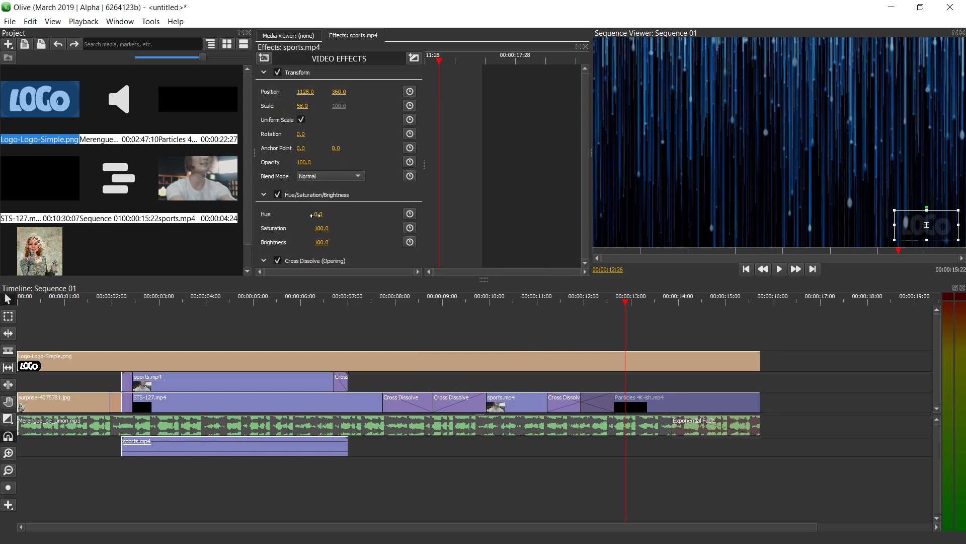
mouse_move(316, 214)
mouse_down()
mouse_move(428, 214)
mouse_move(276, 215)
mouse_up()
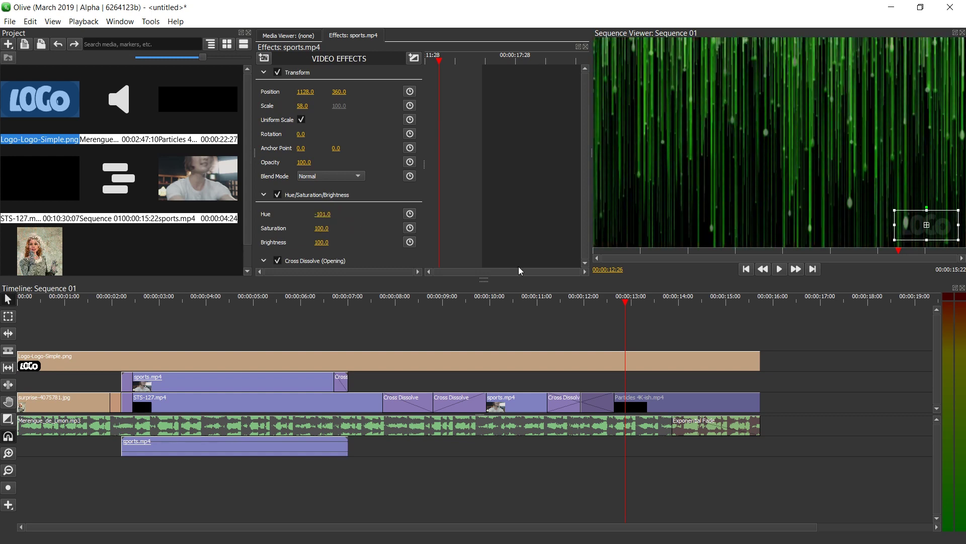
click(552, 299)
key(space)
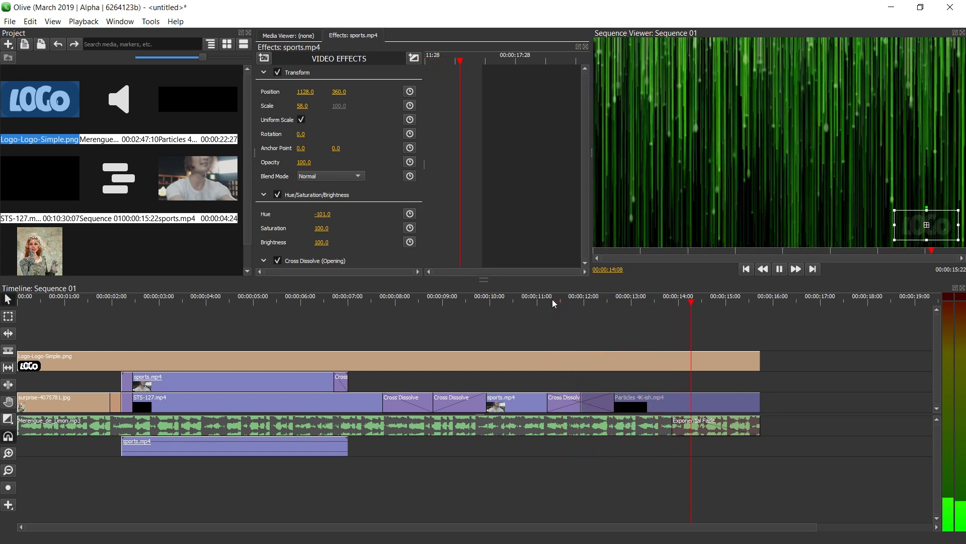
- Stop the preview, add room above the top track, shorten the timeline and widen the viewer
click(75, 299)
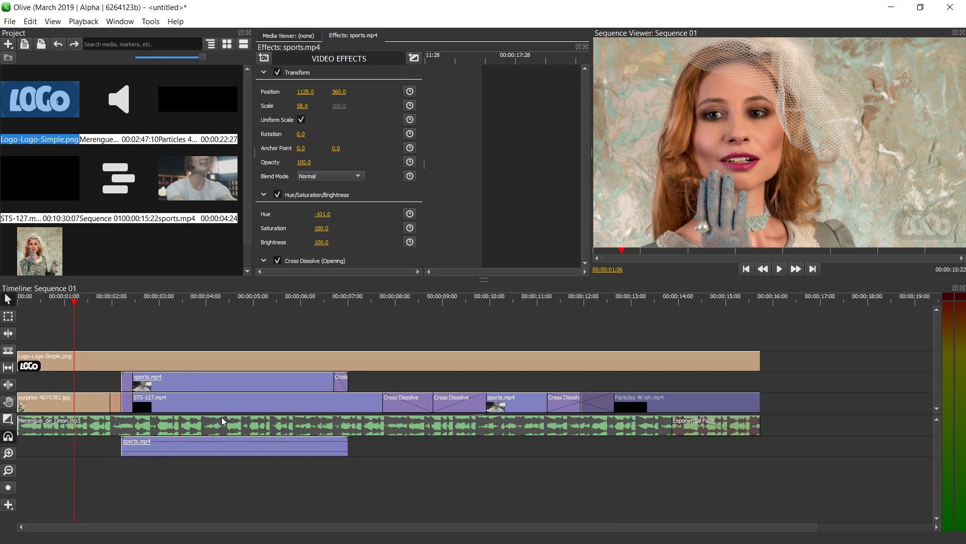
drag(222, 412, 225, 451)
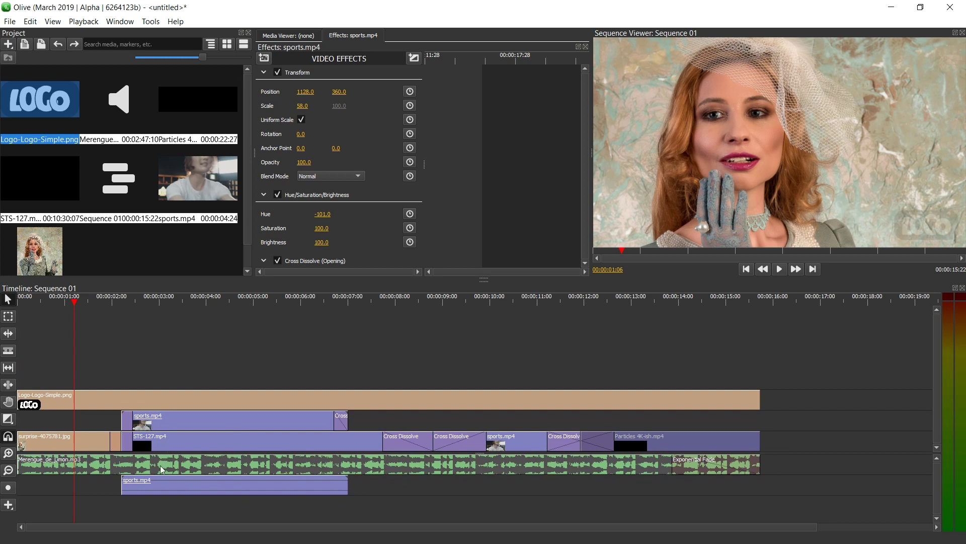
drag(449, 277, 440, 324)
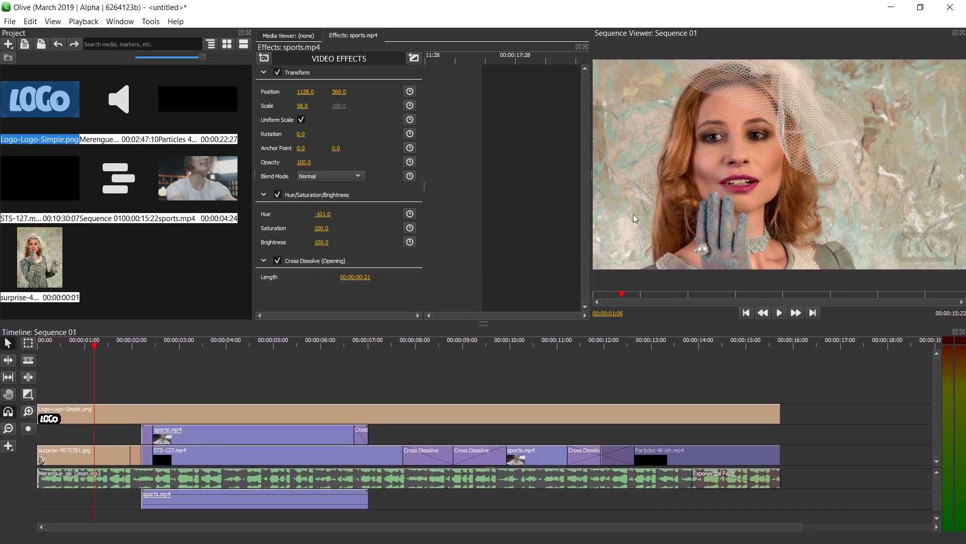
drag(591, 217, 536, 216)
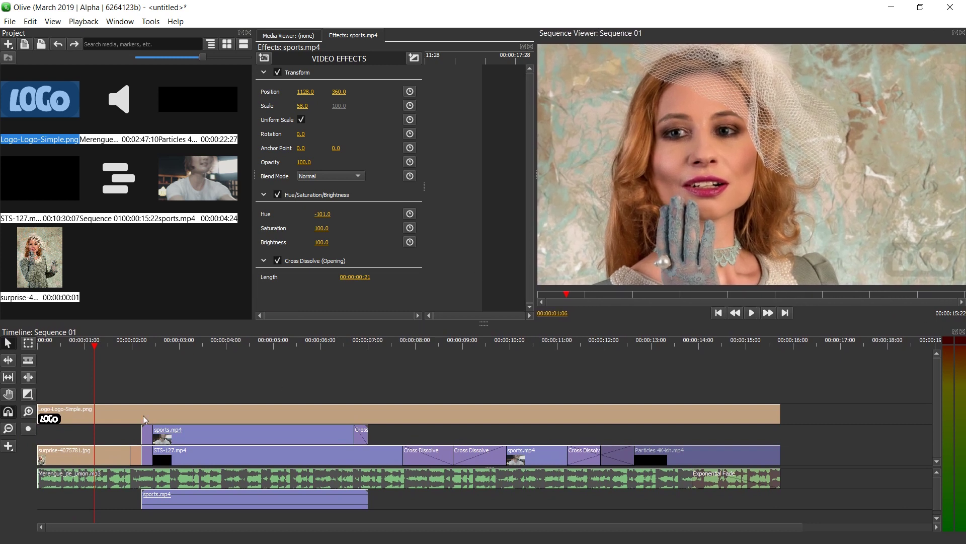
- Create a Title clip spanning the first two seconds on a new top track
click(9, 446)
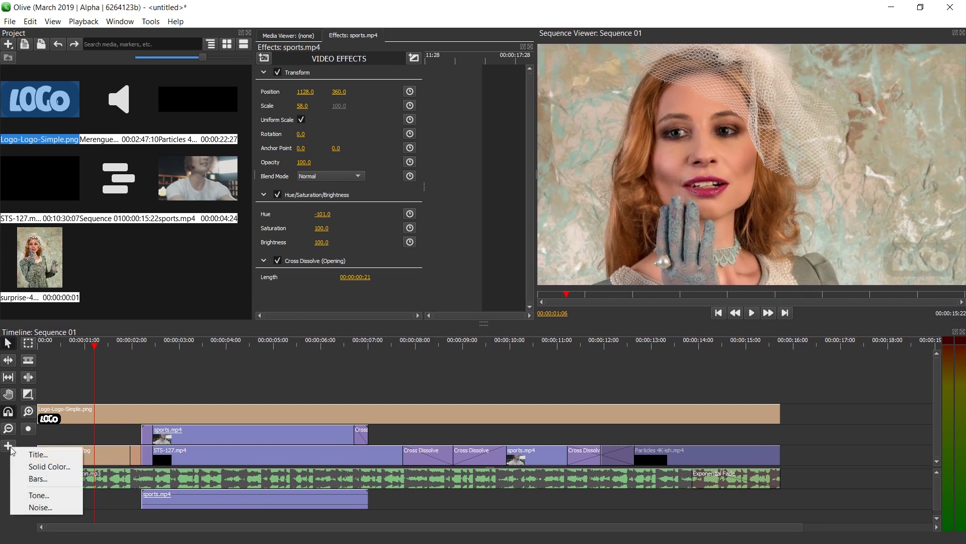
click(30, 456)
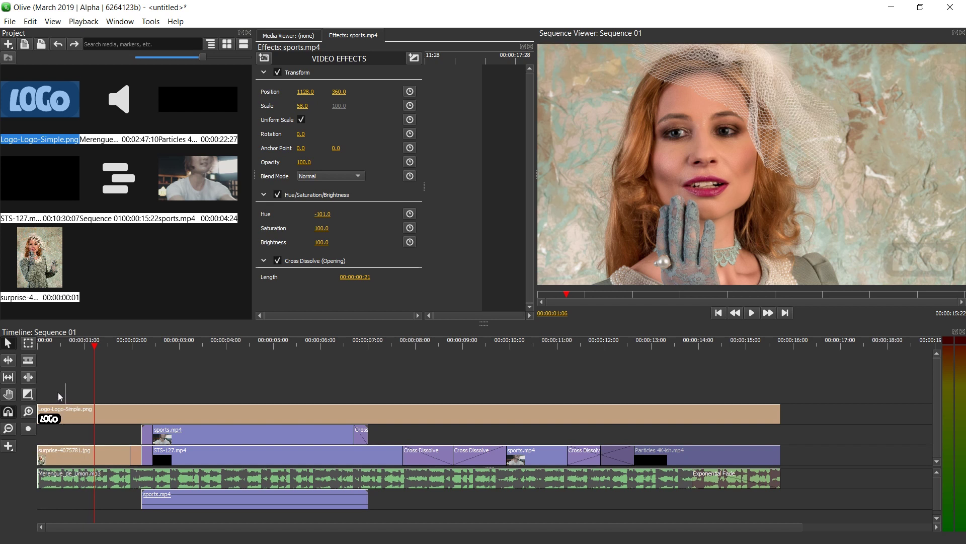
drag(41, 389, 132, 394)
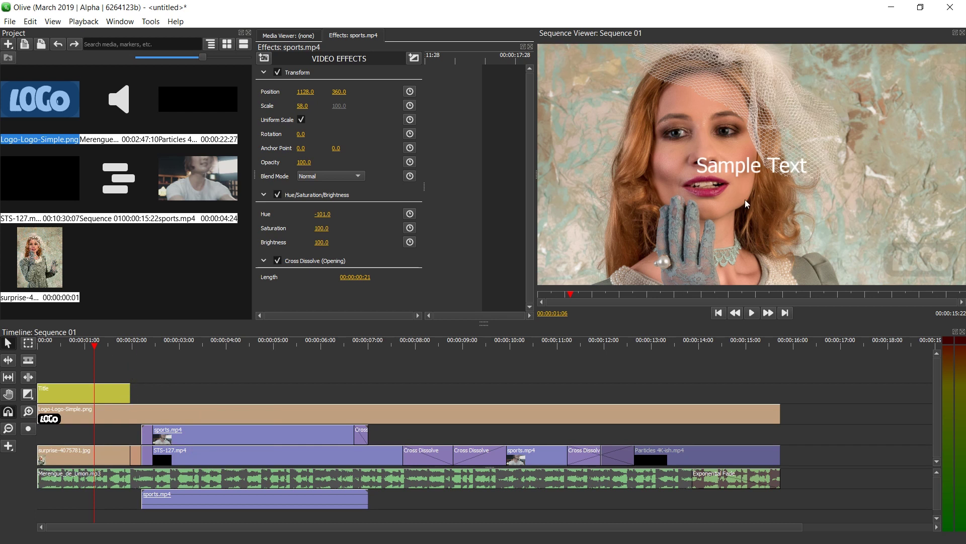
click(66, 396)
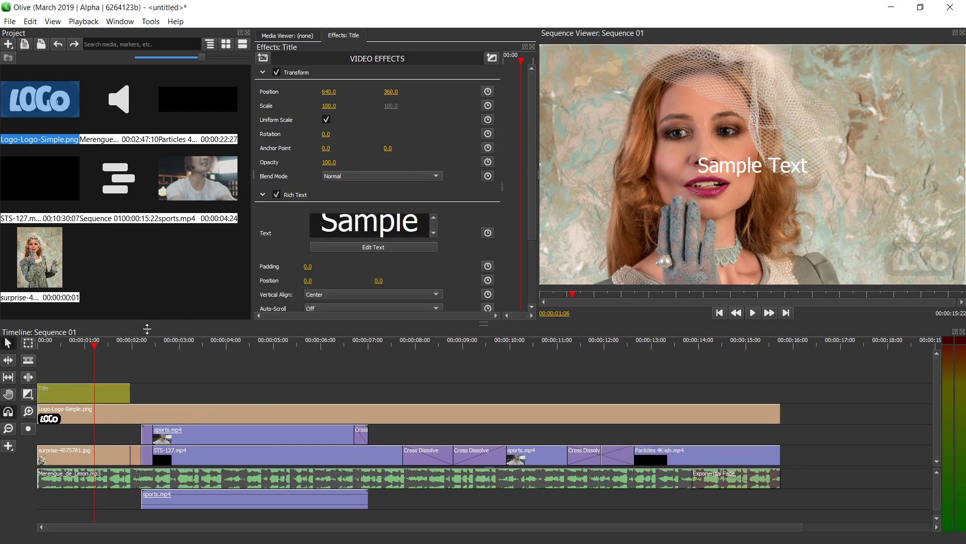
- Replace the title's sample text with 'change' and bring up the Edit Text dialog
triple_click(337, 224)
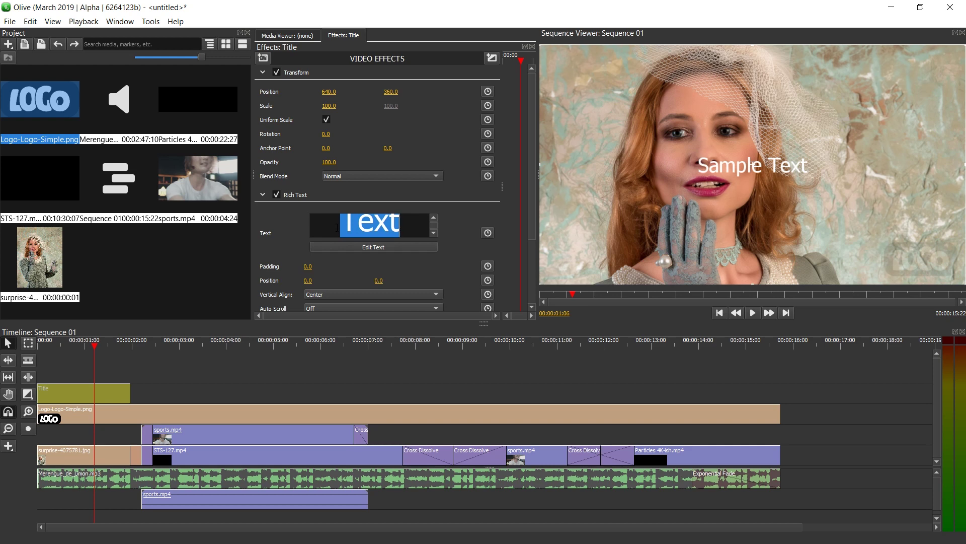
text(change)
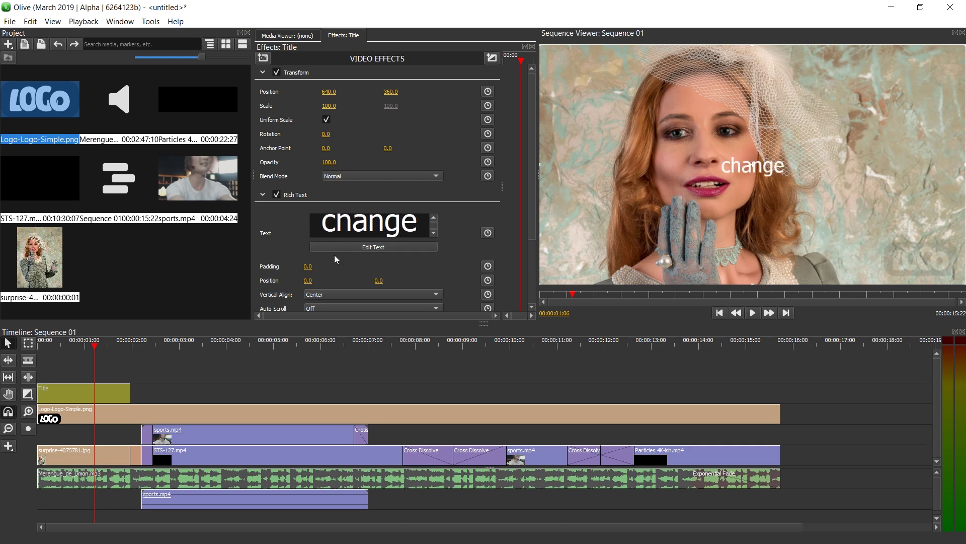
click(336, 247)
- Change the title text to 'OLIVE TO EDIT' at font size 73
double_click(450, 248)
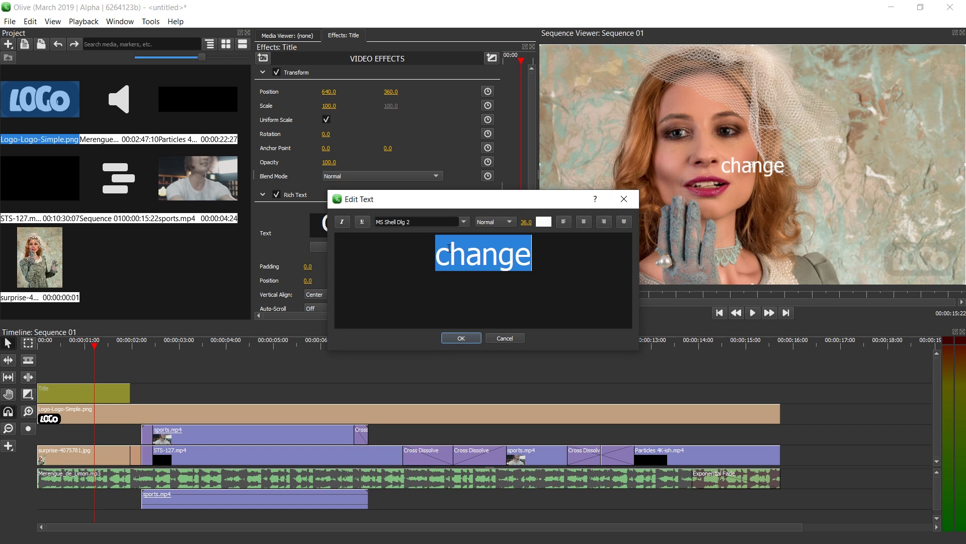
text(OLIVE TO EDIT)
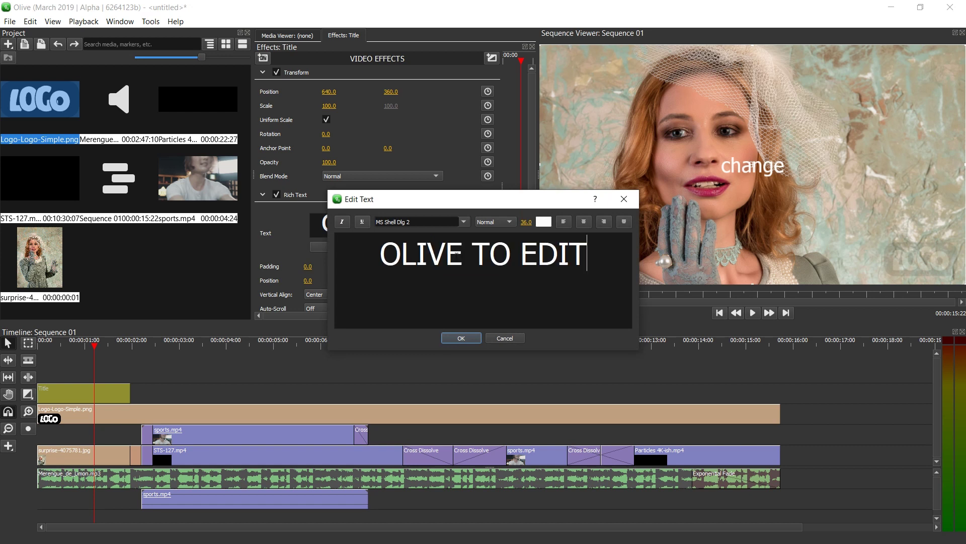
key(ctrl+a)
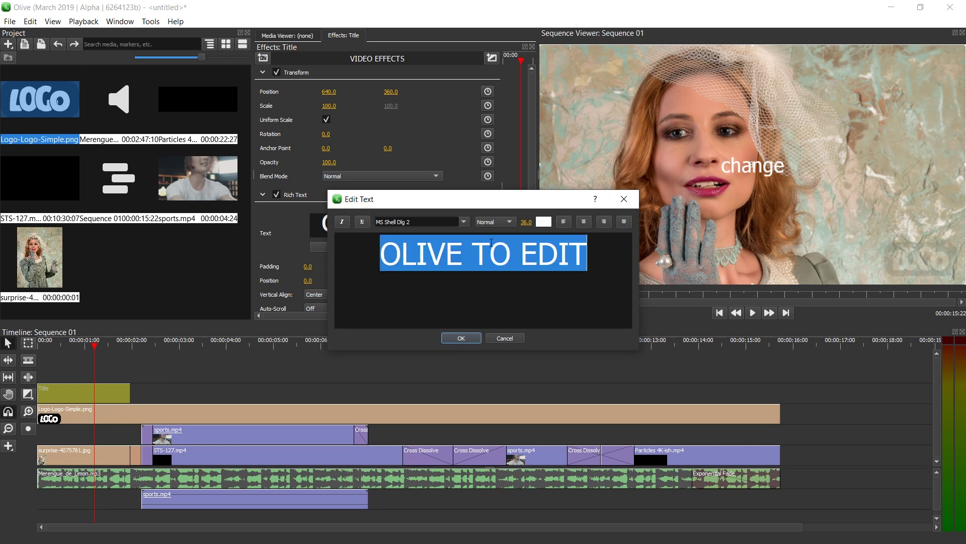
click(525, 222)
click(523, 243)
drag(535, 225, 556, 219)
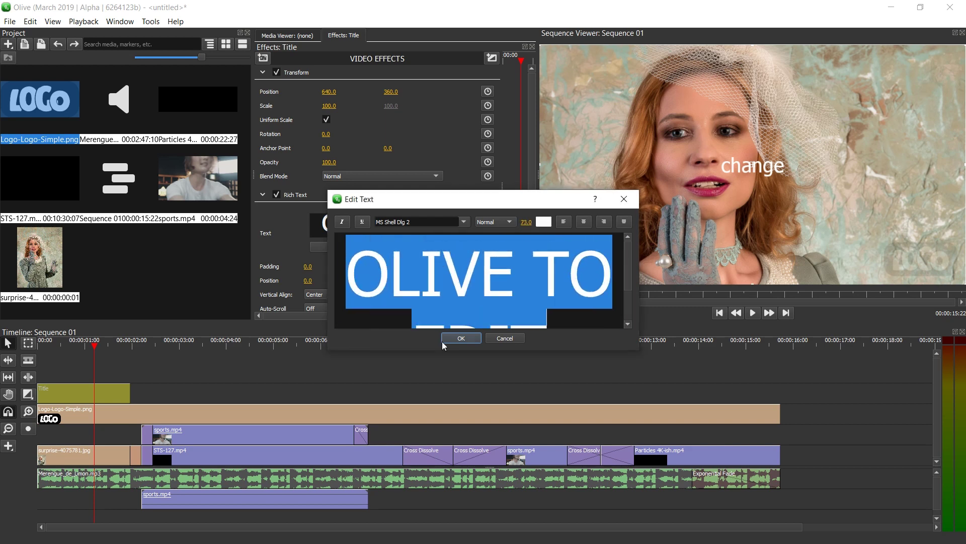
click(461, 338)
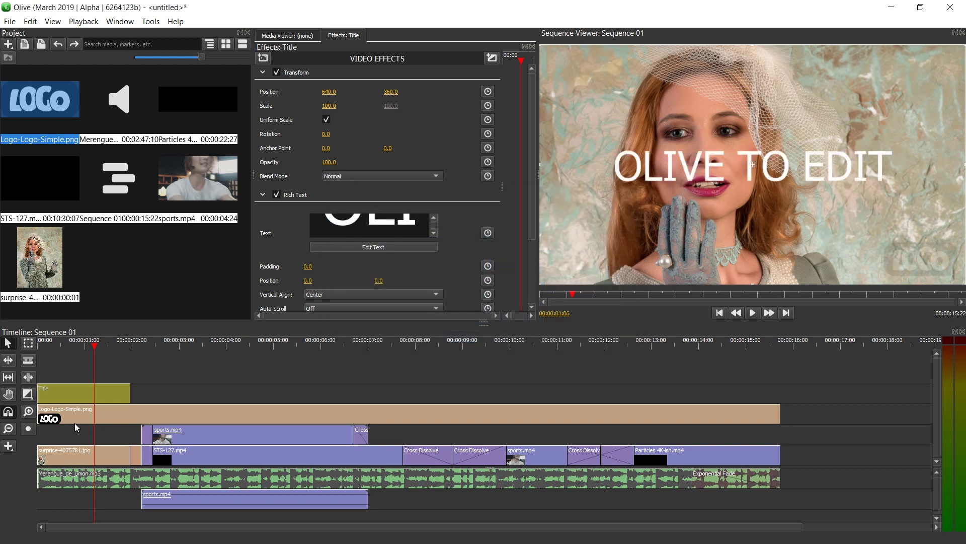
- Set the title's font to Franklin Gothic Medium
click(354, 247)
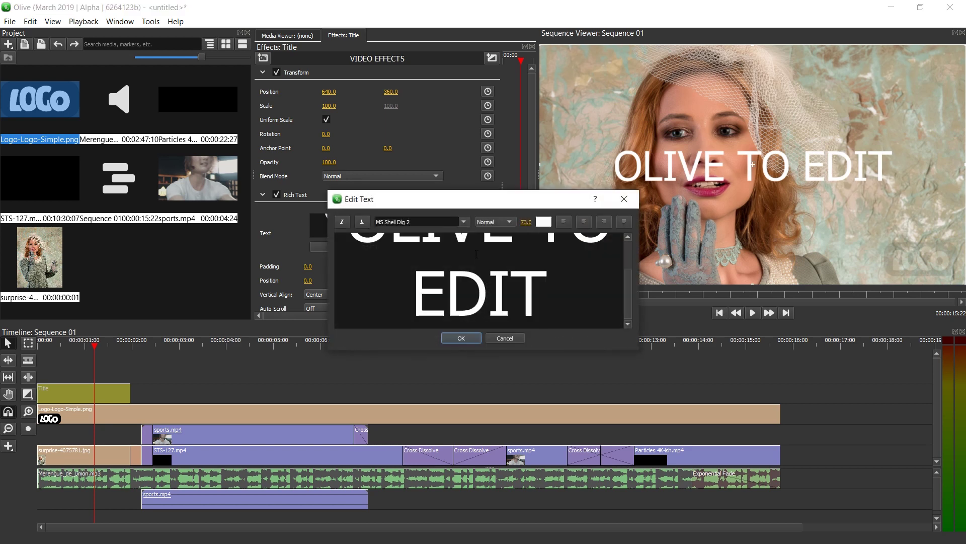
click(476, 254)
key(ctrl+a)
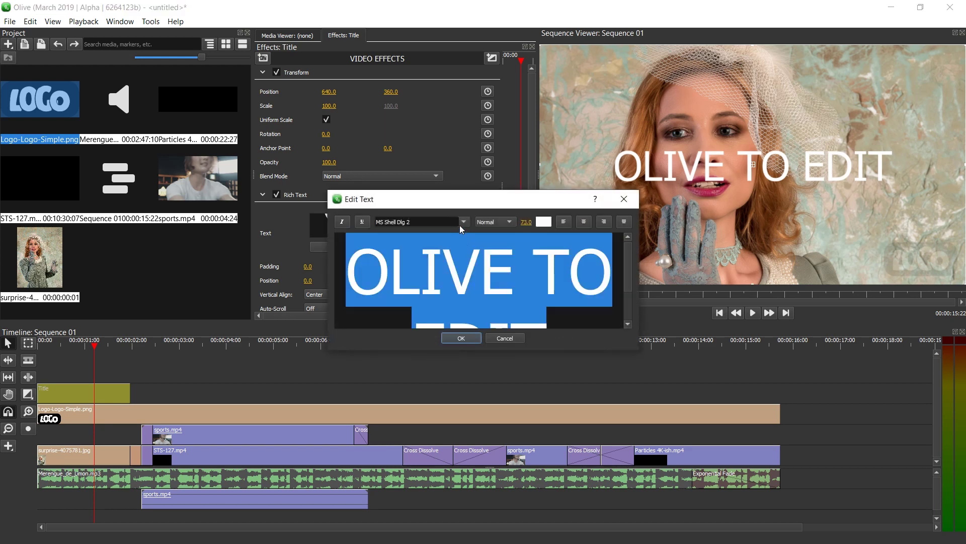
click(464, 221)
click(427, 281)
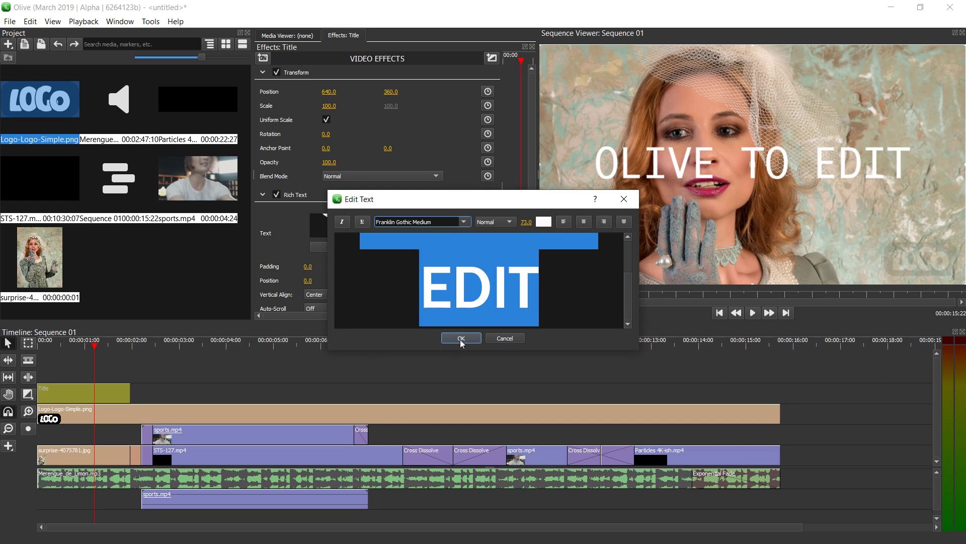
click(461, 338)
key(Home)
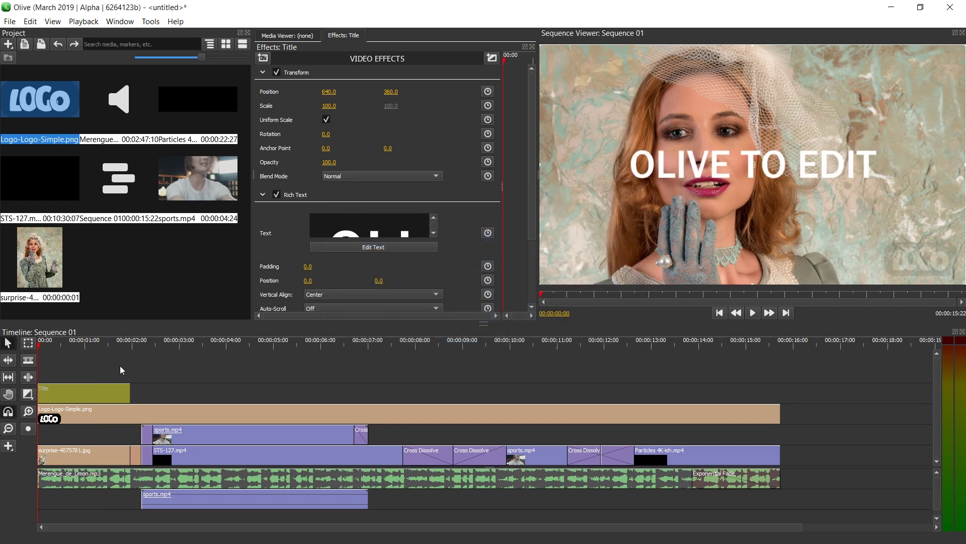
key(space)
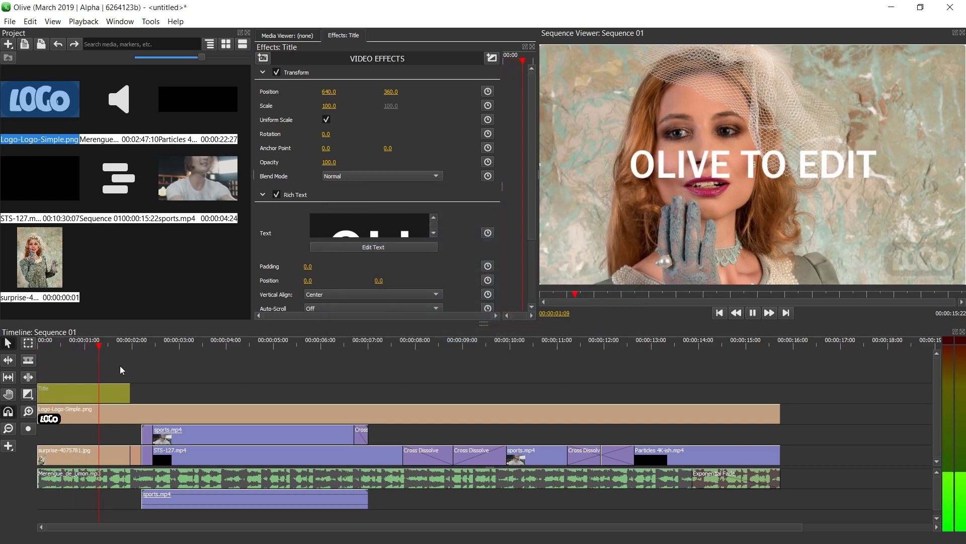
key(space)
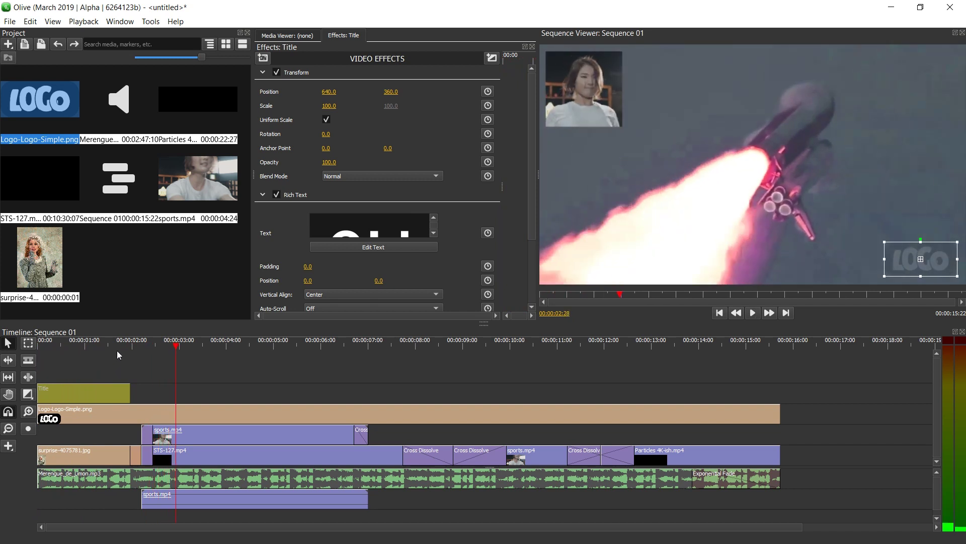
drag(117, 350, 37, 347)
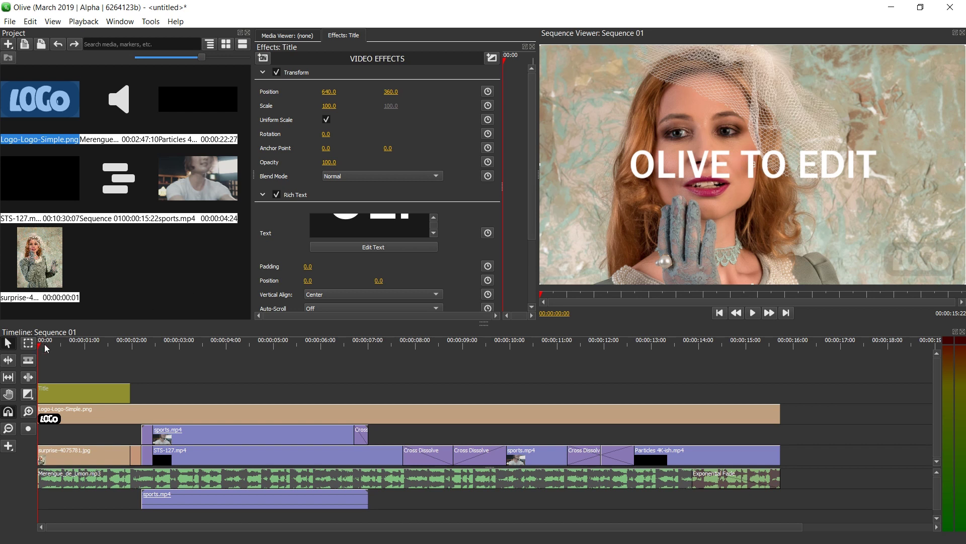
drag(44, 346, 53, 346)
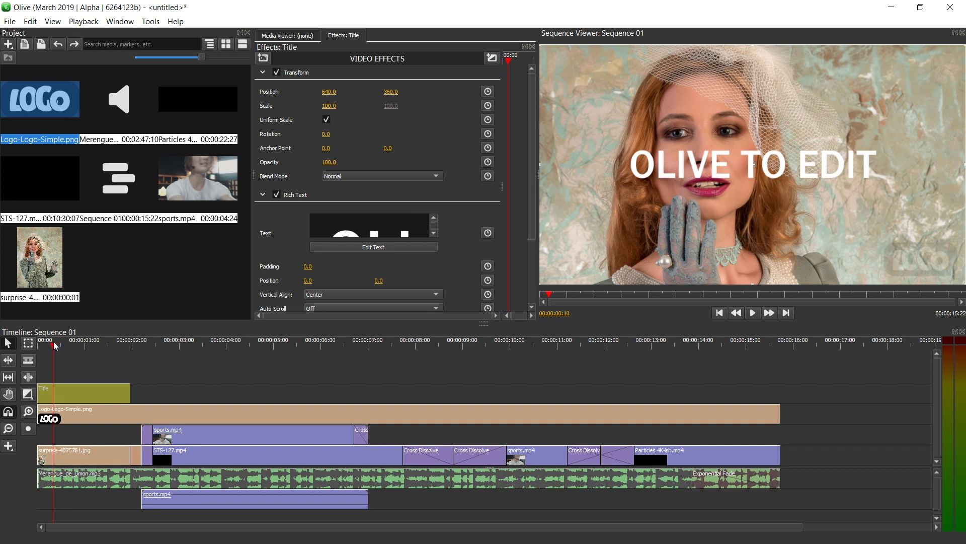
key(Home)
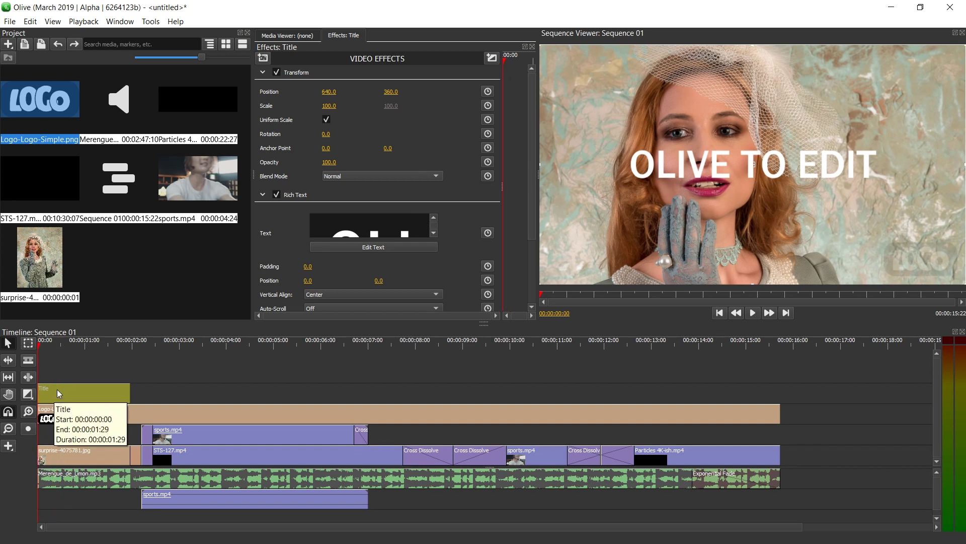
- Keyframe the title's Scale at 0 on the first frame and 100 ten frames later
click(489, 107)
click(326, 106)
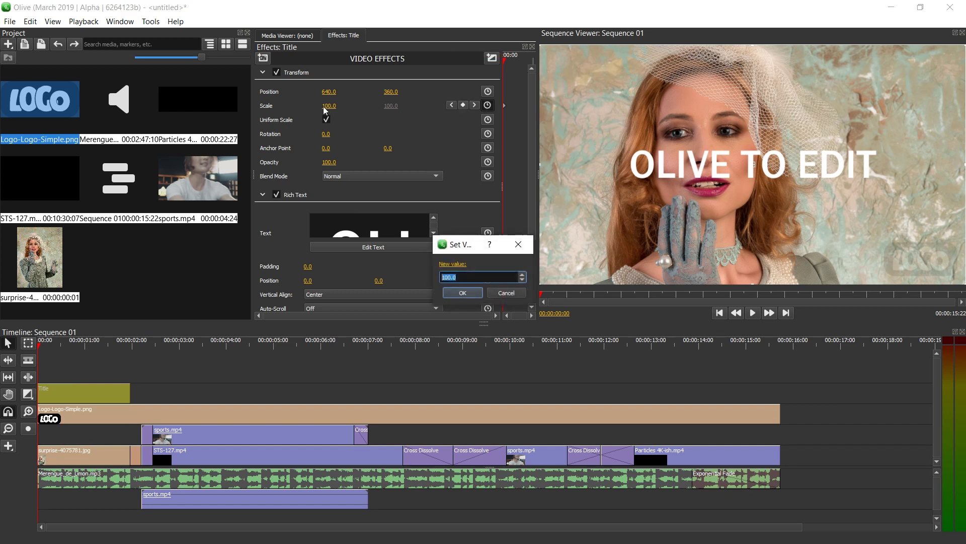
text(0)
key(Return)
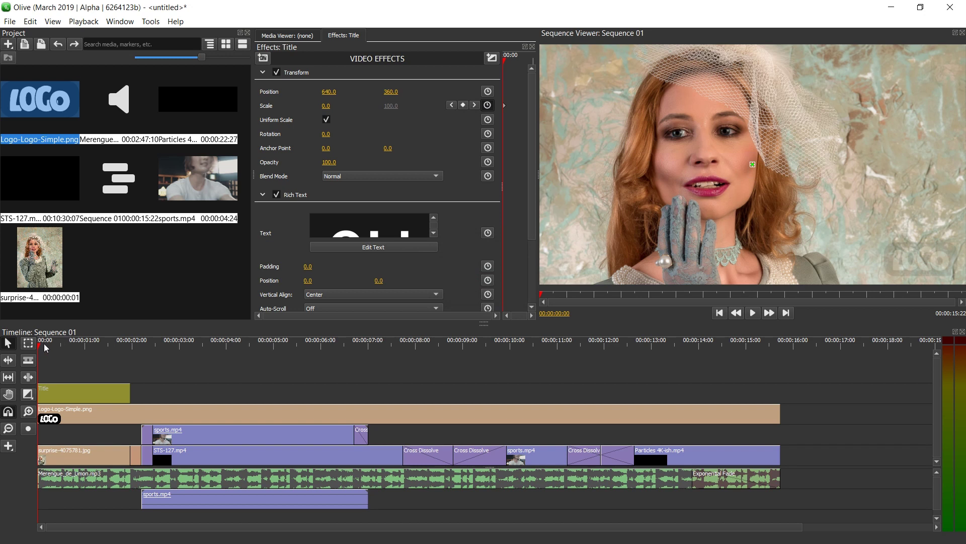
drag(45, 345, 53, 345)
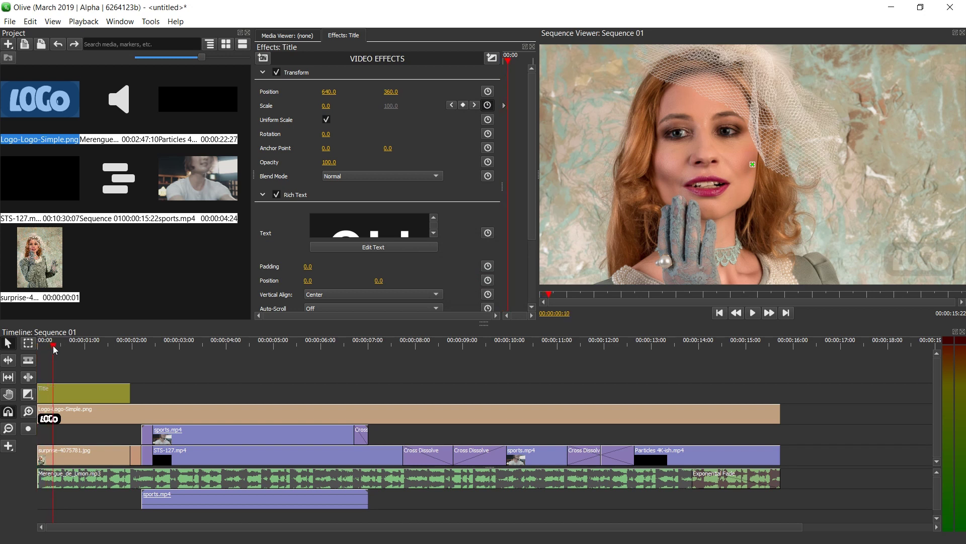
click(326, 106)
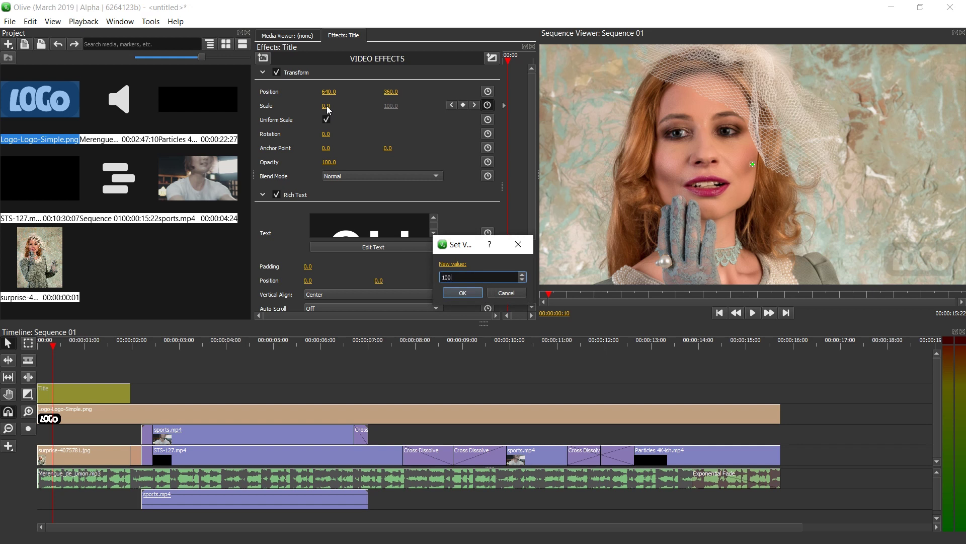
text(100)
key(Return)
- Play the opening from the start to review the title's grow-in animation
click(59, 344)
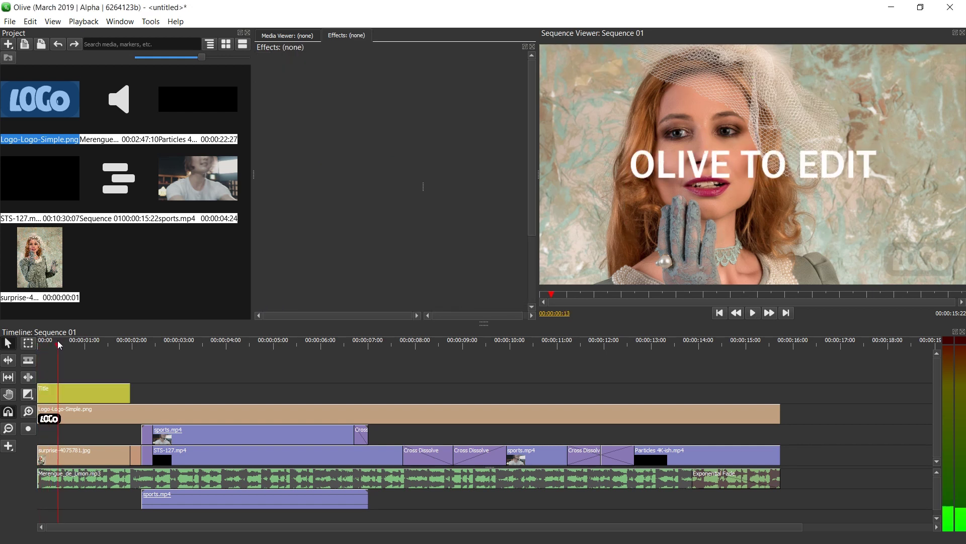
drag(59, 345, 8, 352)
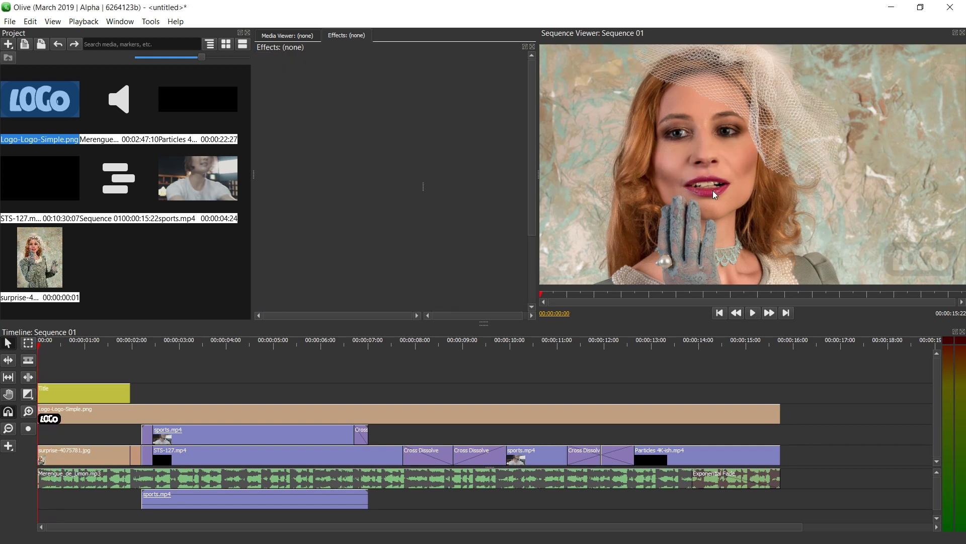
key(space)
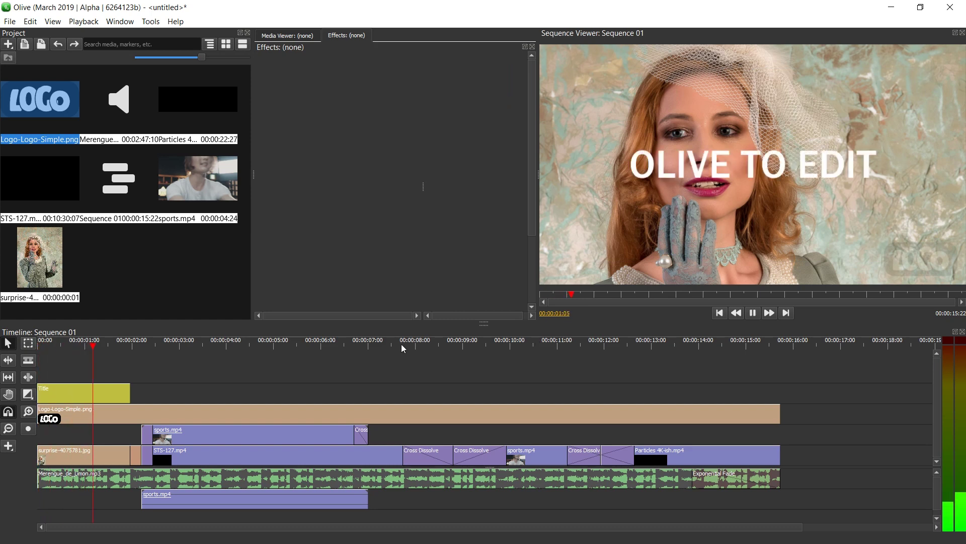
key(space)
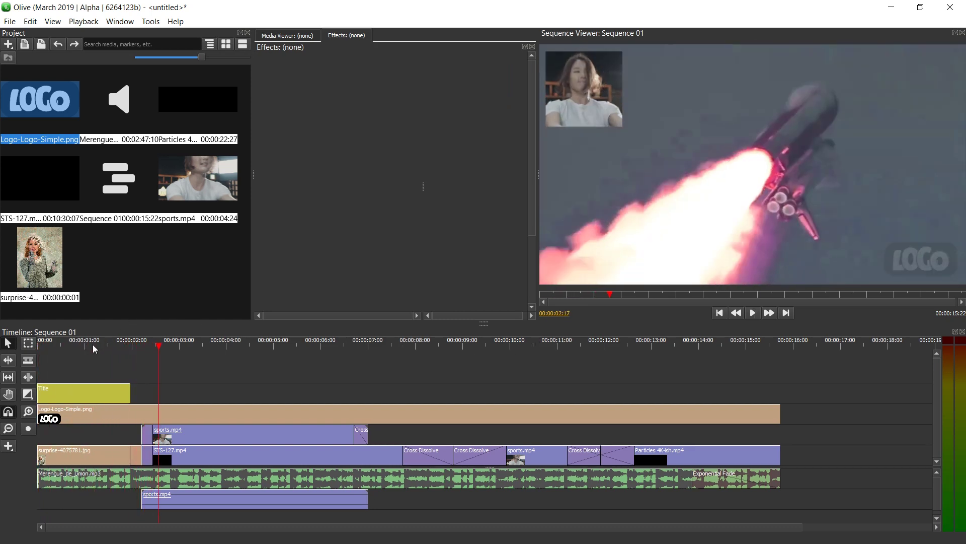
click(93, 344)
drag(93, 345, 4, 342)
- Drag the title's second Scale keyframe later so it reaches full size by 00:00:01:20, then preview
click(67, 387)
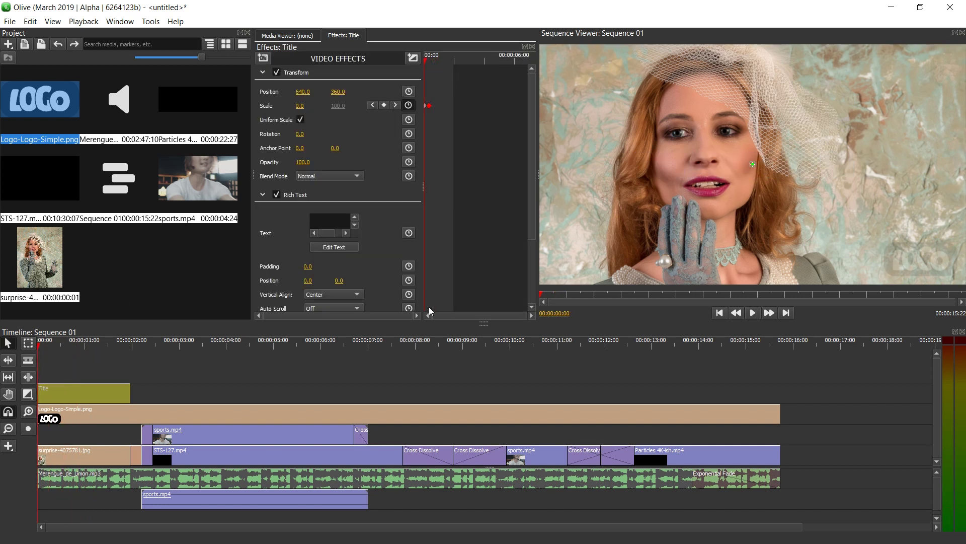
scroll(443, 117, up, 3)
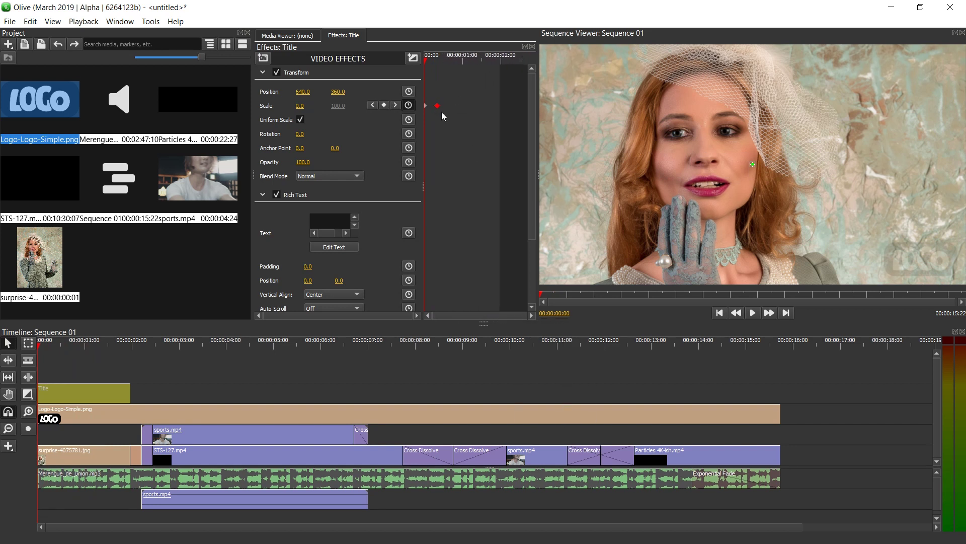
drag(439, 110, 464, 113)
click(162, 374)
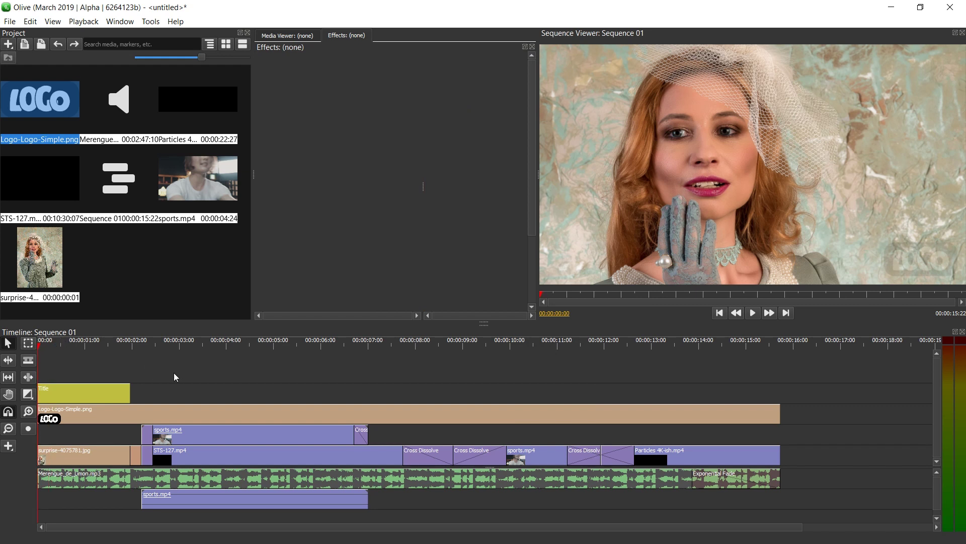
key(space)
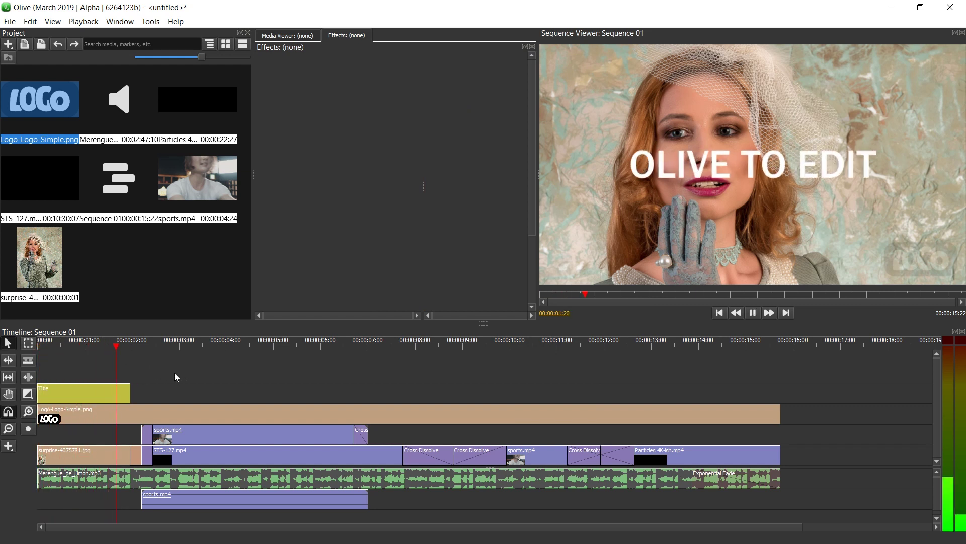
key(space)
click(117, 345)
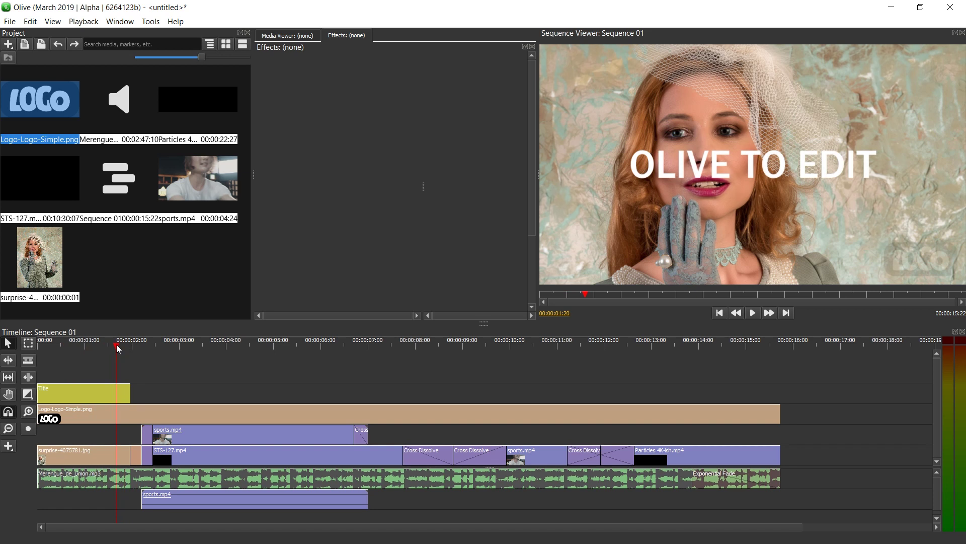
- Lengthen the Title clip slightly and add Position and Rotation keyframes at 00:00:01:25
click(117, 393)
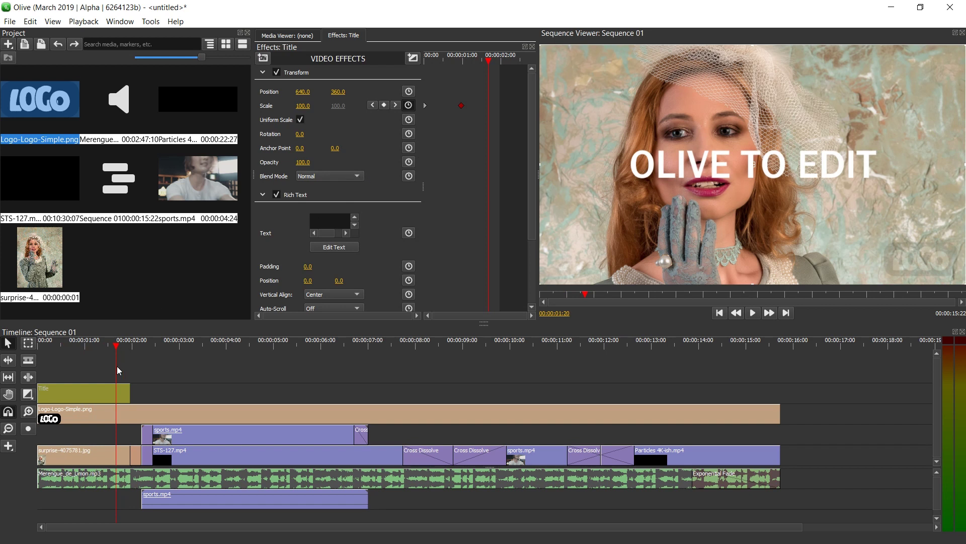
drag(130, 391, 142, 392)
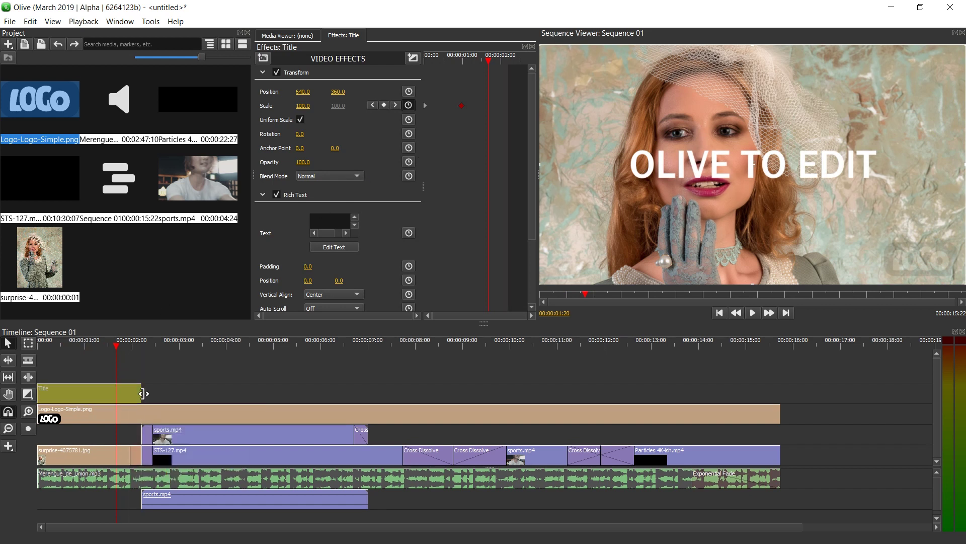
click(131, 345)
drag(132, 348, 125, 348)
click(409, 92)
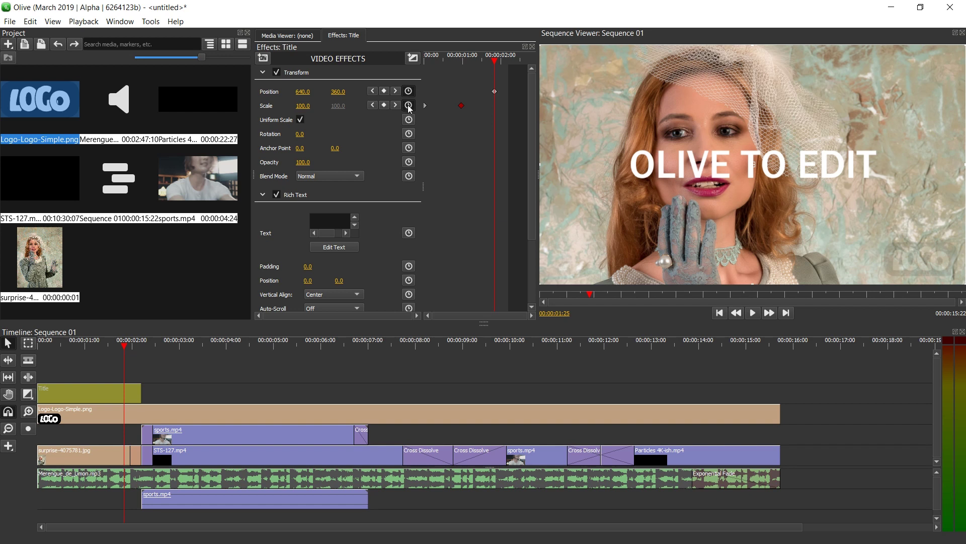
click(409, 135)
- At the clip end, set rotation to 1431 and move the title off-frame to 1477, -211
key(Down)
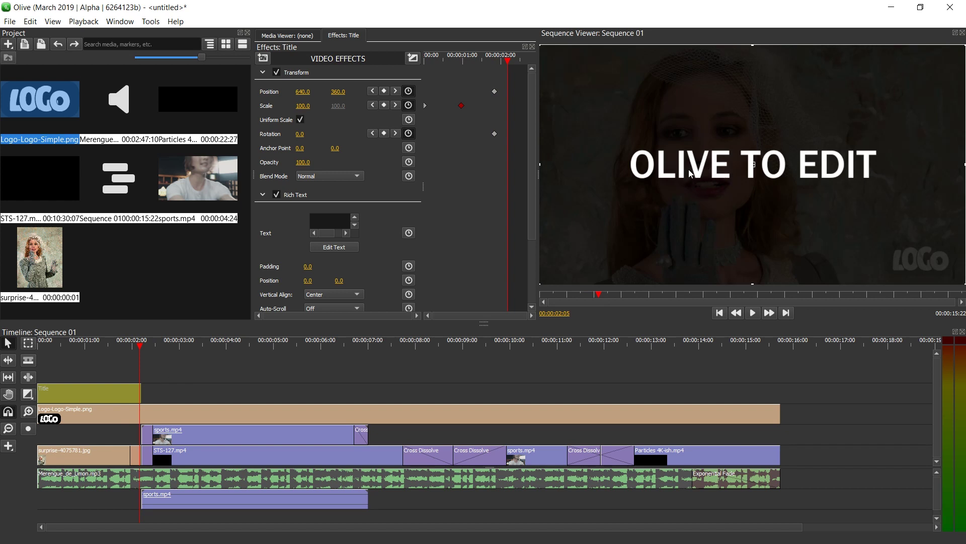
drag(299, 134, 453, 134)
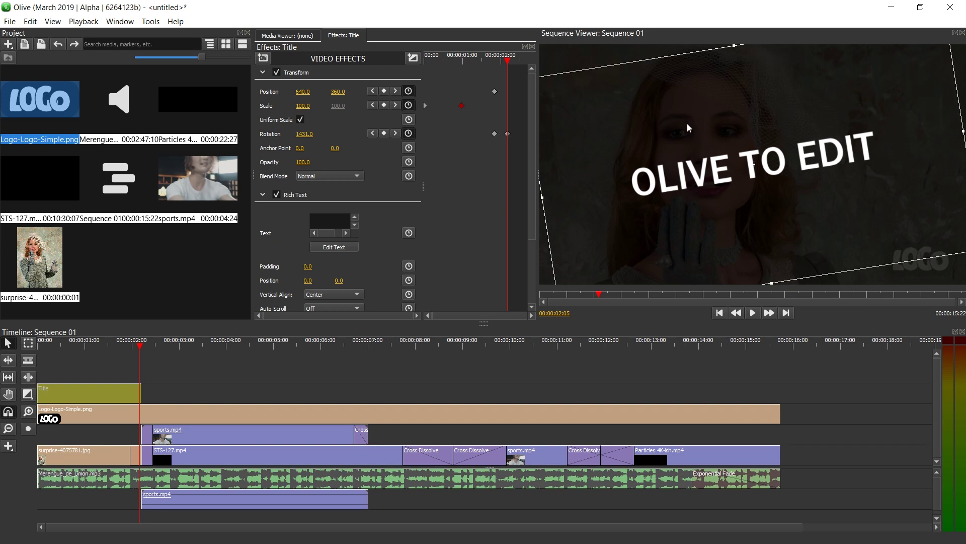
drag(623, 141, 863, 98)
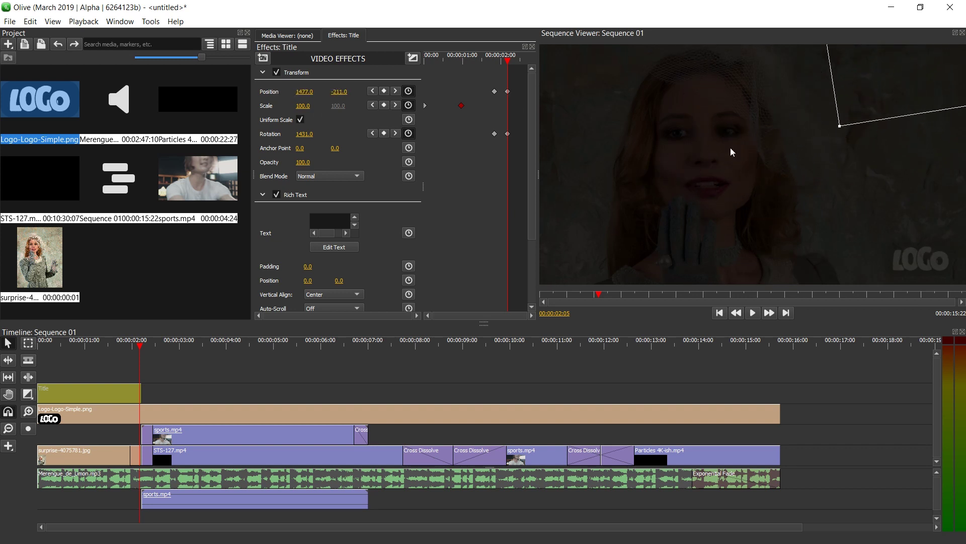
click(98, 339)
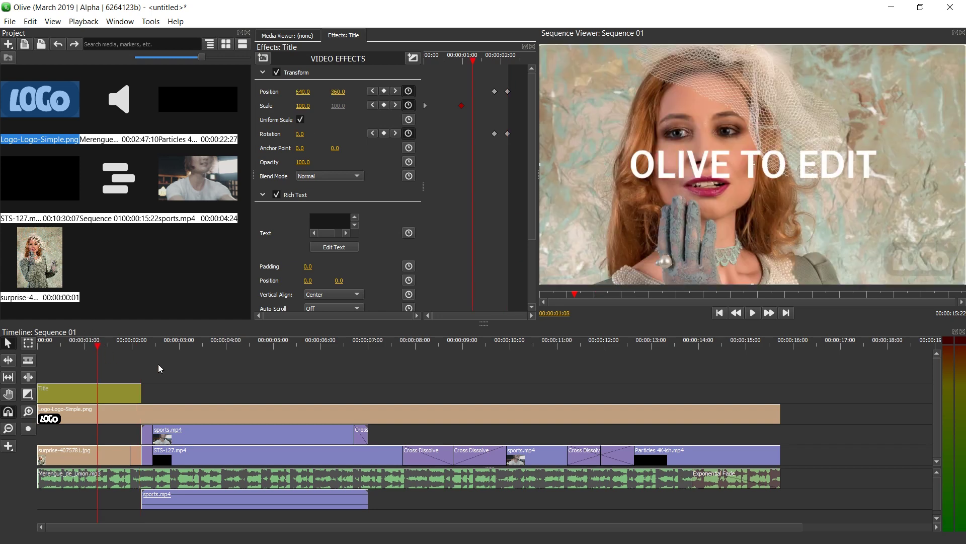
click(174, 373)
key(space)
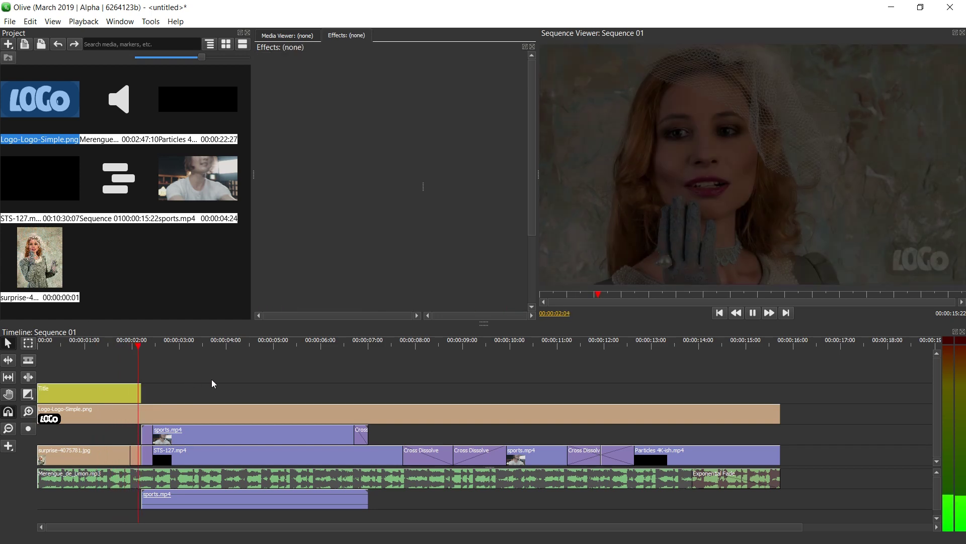
click(117, 343)
click(119, 391)
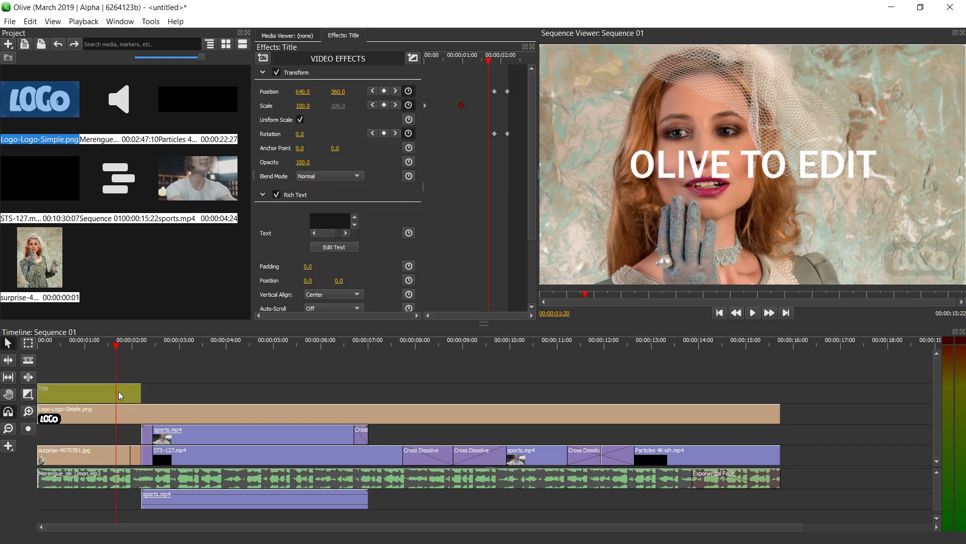
drag(487, 57, 476, 61)
mouse_move(491, 126)
mouse_down()
mouse_move(497, 147)
mouse_move(474, 130)
mouse_up()
click(173, 362)
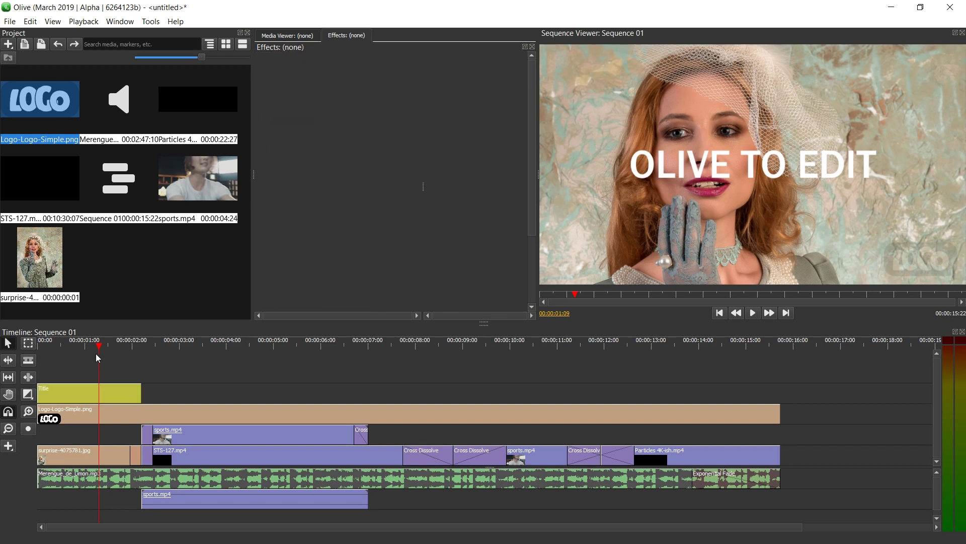
click(82, 344)
key(space)
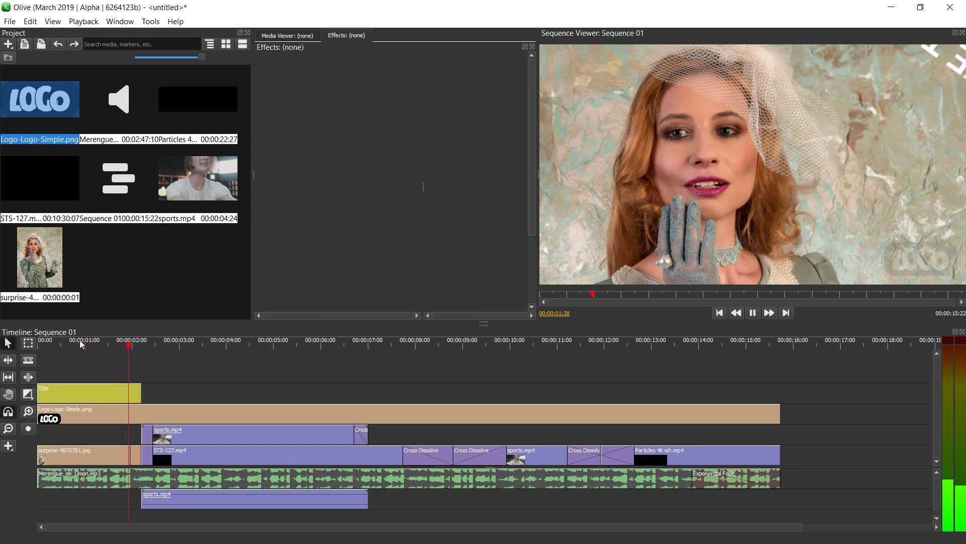
key(space)
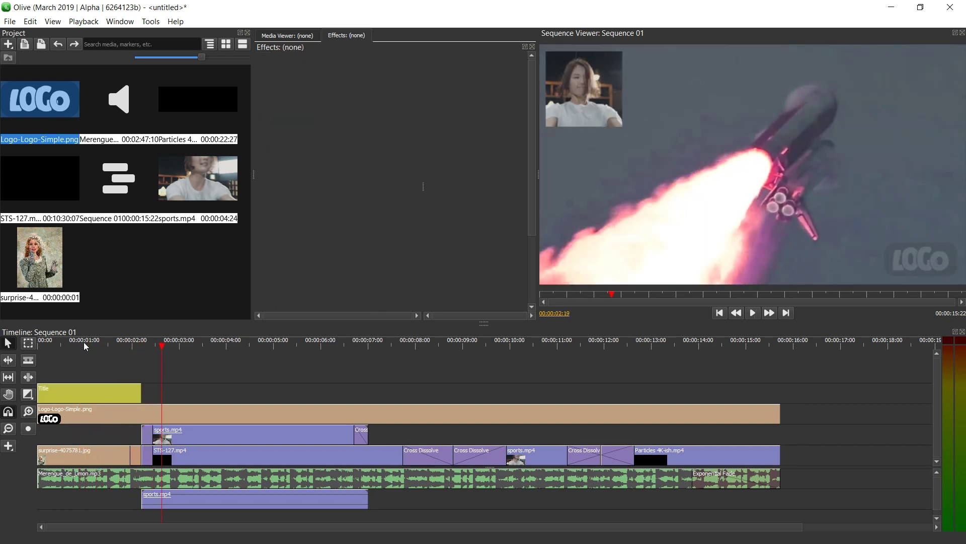
drag(84, 343, 5, 337)
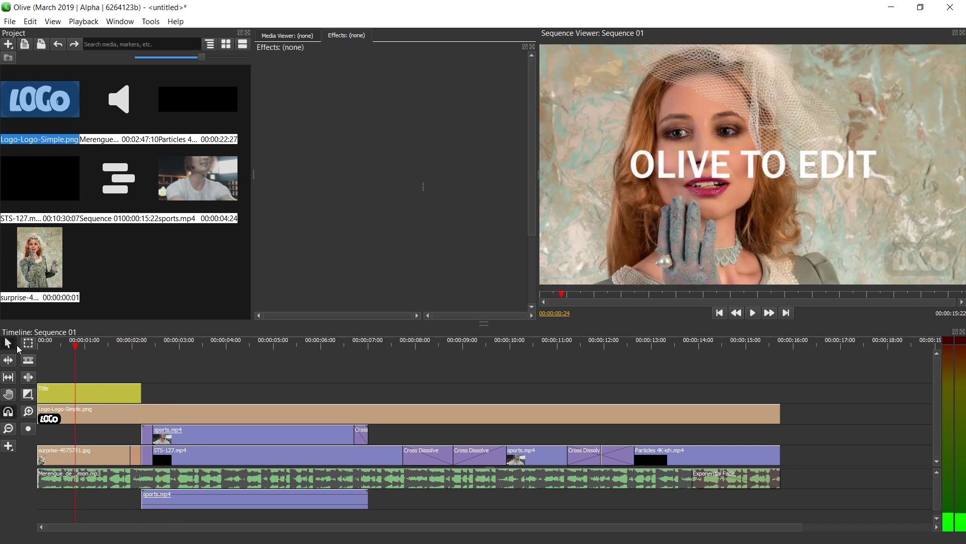
- Lower the title's end Rotation keyframe to 739 and play the sequence from the start
click(107, 342)
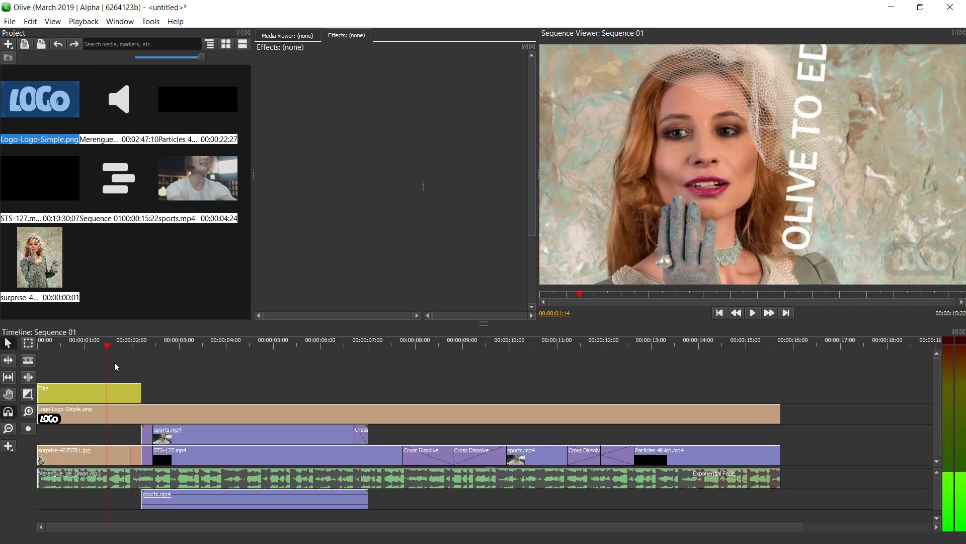
click(107, 388)
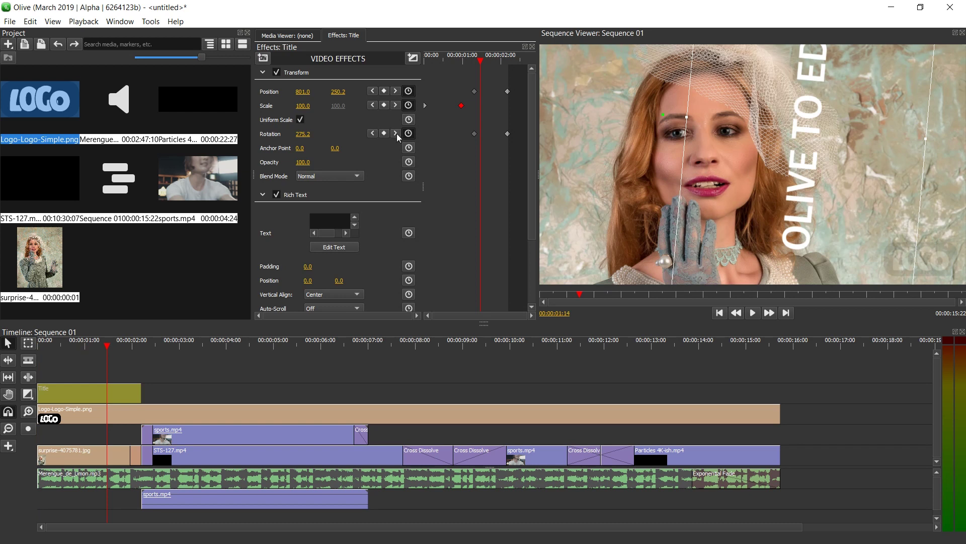
click(397, 134)
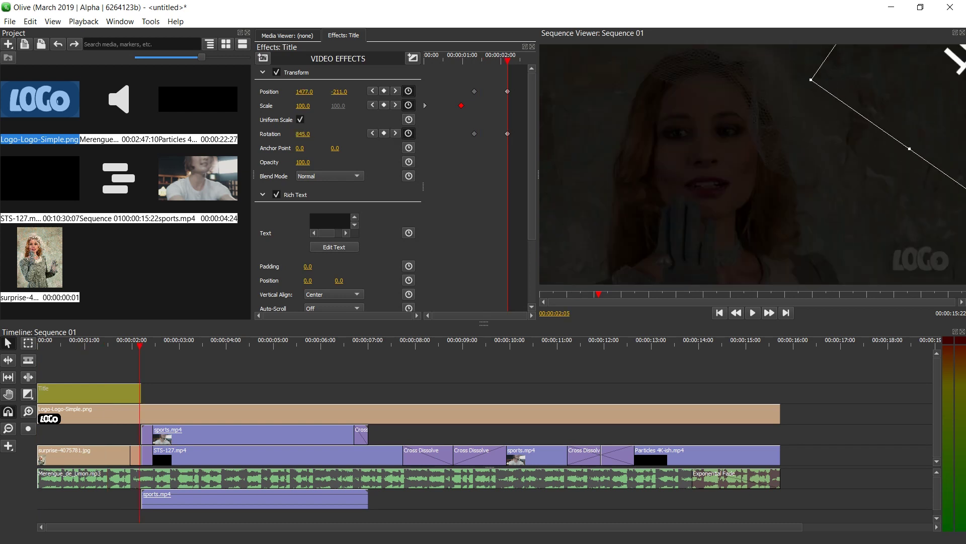
drag(303, 134, 282, 133)
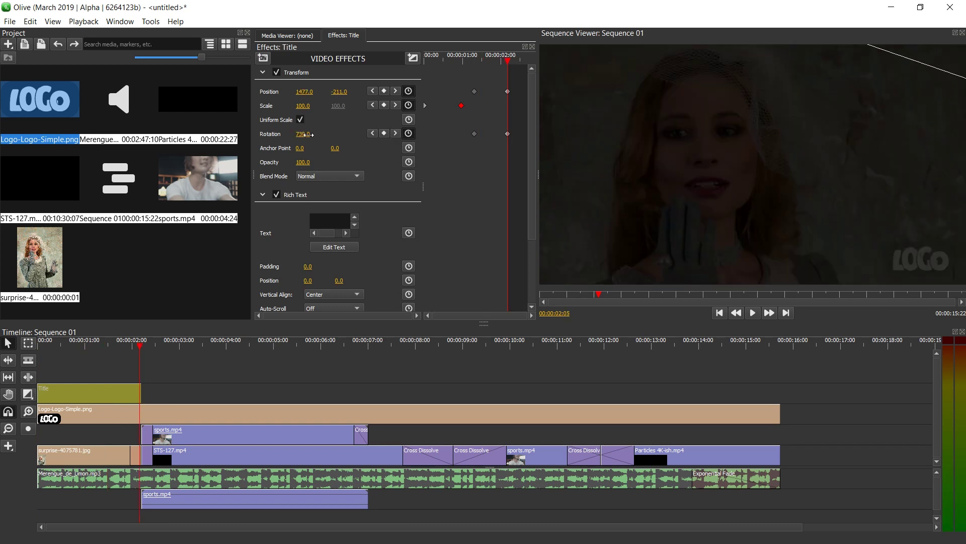
click(176, 360)
key(Home)
key(space)
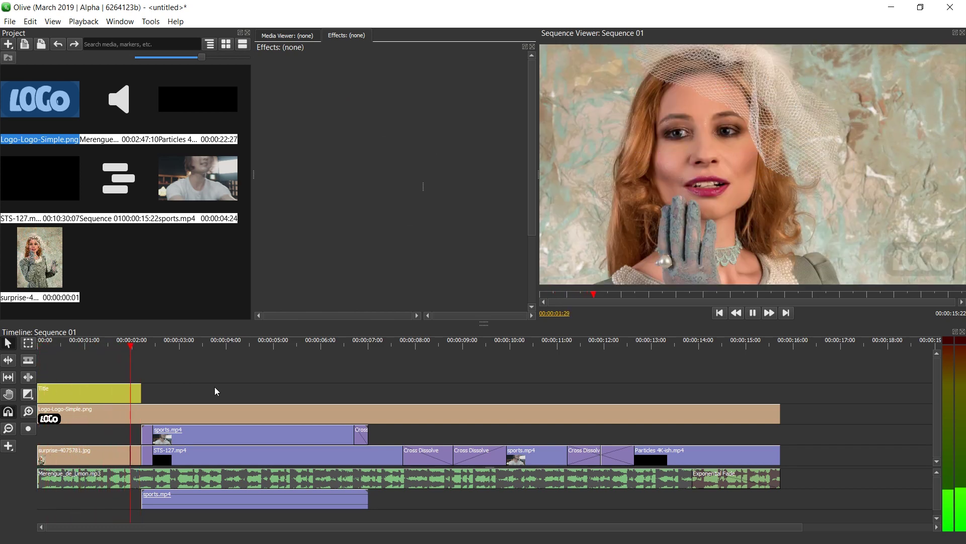
key(space)
- At the 00:00:02:05 end keyframe, push the title's Position further right and up off-screen
click(135, 342)
click(131, 387)
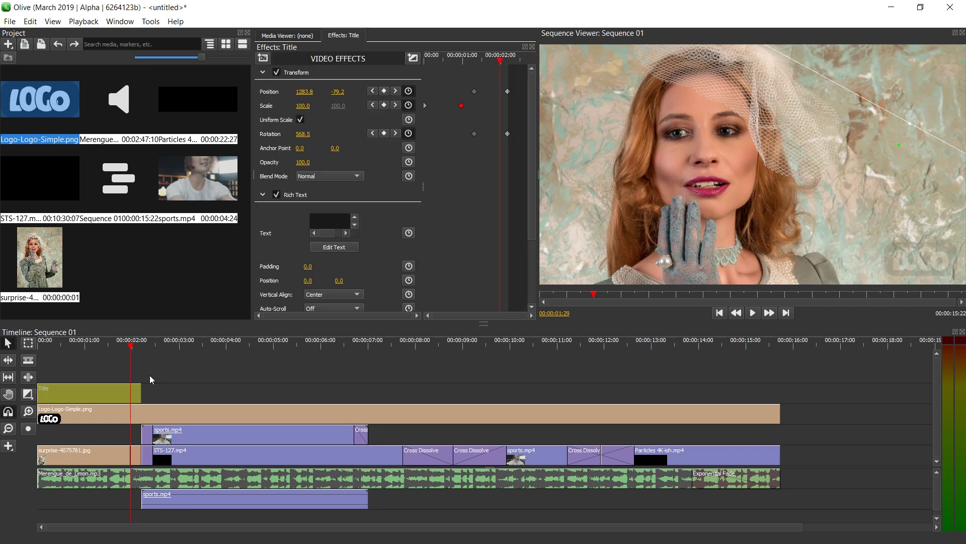
click(395, 133)
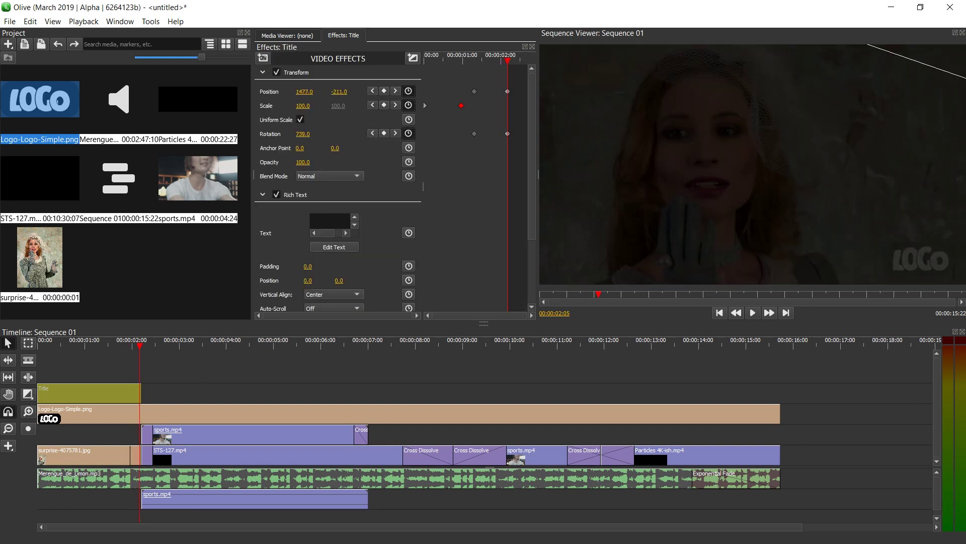
drag(339, 91, 361, 95)
drag(304, 91, 317, 92)
key(space)
click(177, 368)
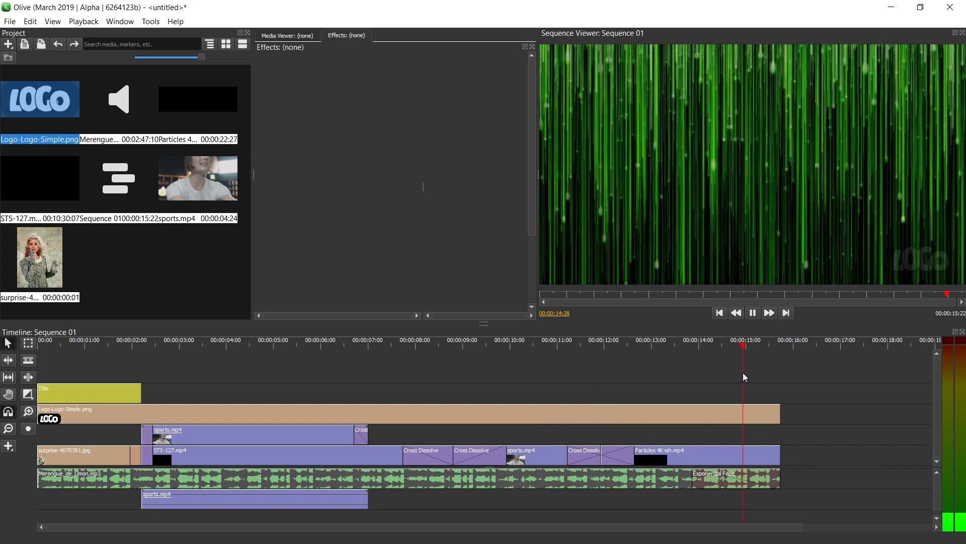
- Copy the intro OLIVE TO EDIT Title clip
key(space)
click(101, 343)
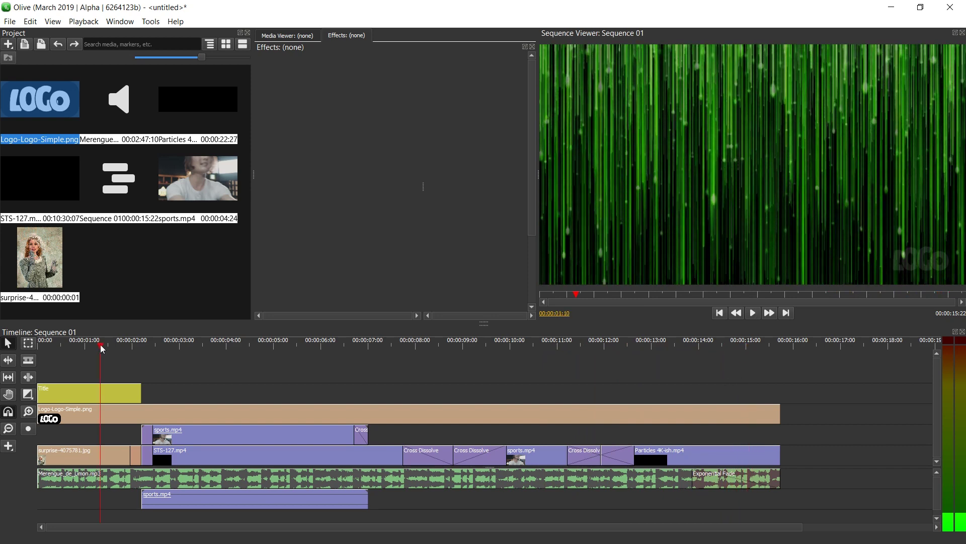
click(131, 389)
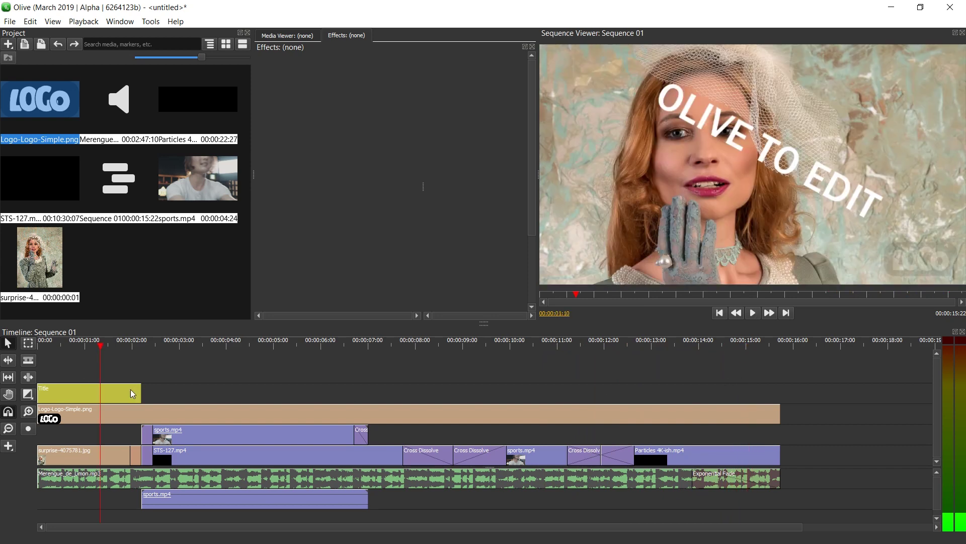
right_click(123, 388)
click(162, 209)
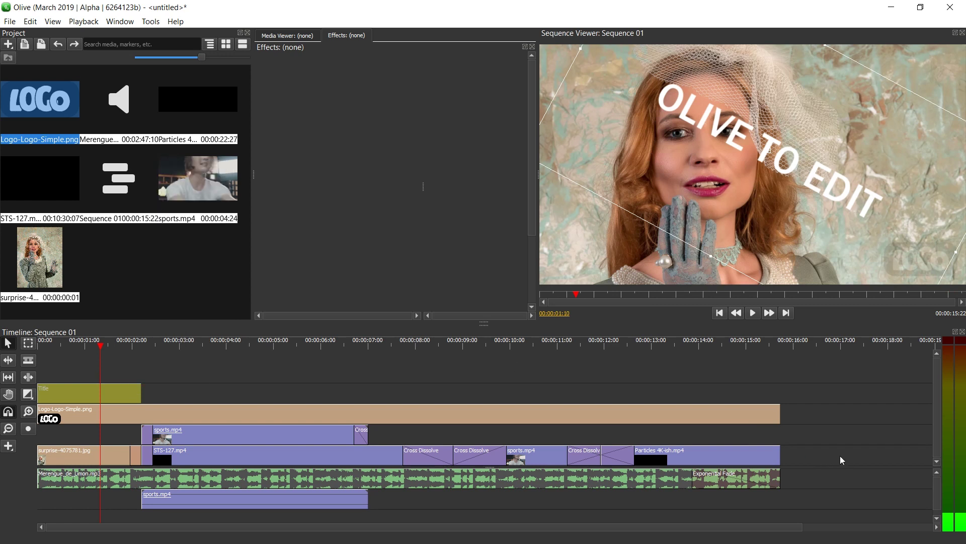
- Paste the title copy near 00:00:13:19 at the sequence end and nudge it slightly earlier
right_click(658, 387)
click(710, 420)
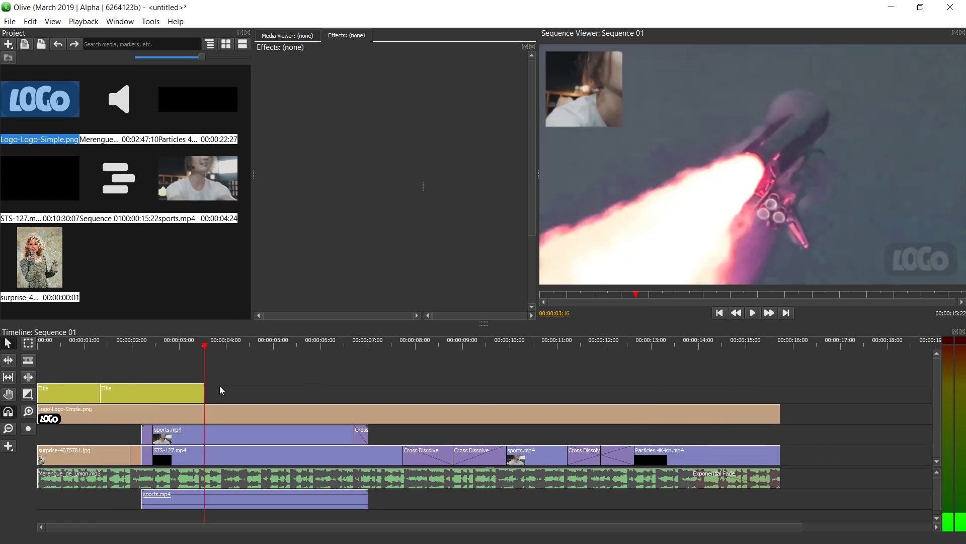
key(ctrl+z)
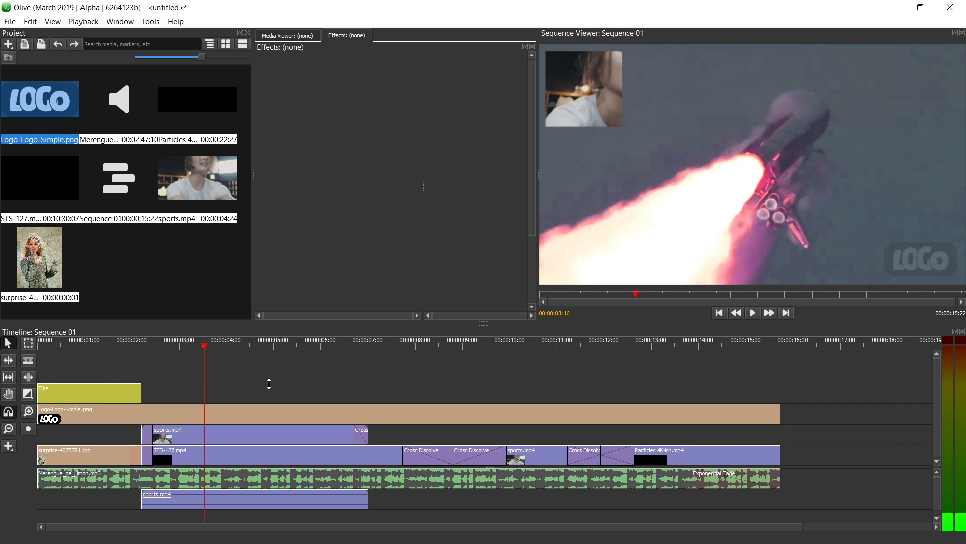
click(682, 344)
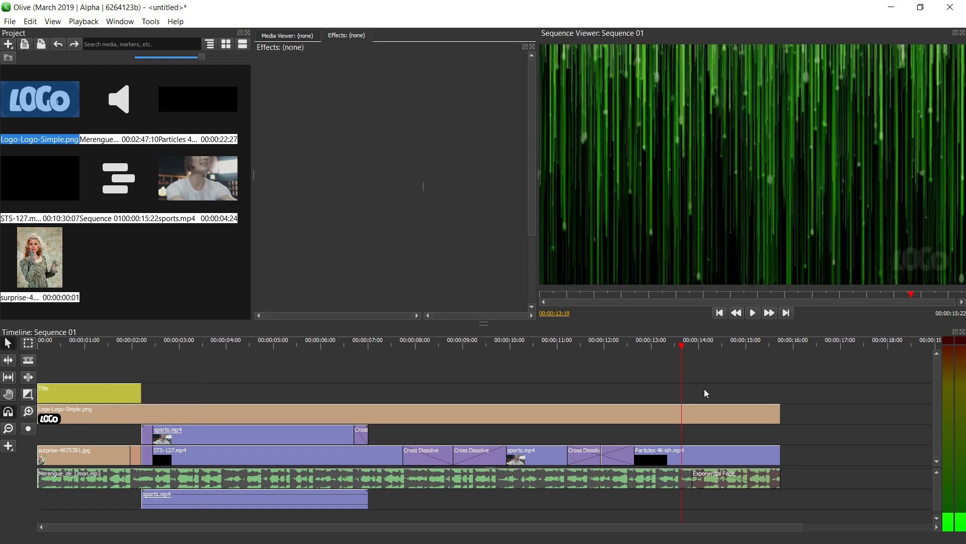
right_click(705, 388)
click(759, 425)
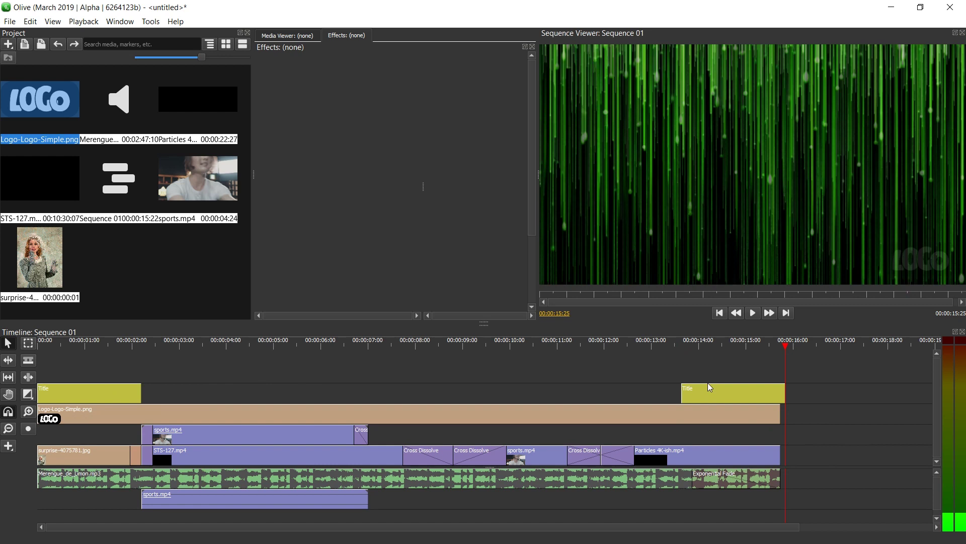
click(702, 390)
drag(733, 390, 729, 390)
- Delete the end title's final Position and Rotation keyframes and preview it
click(770, 346)
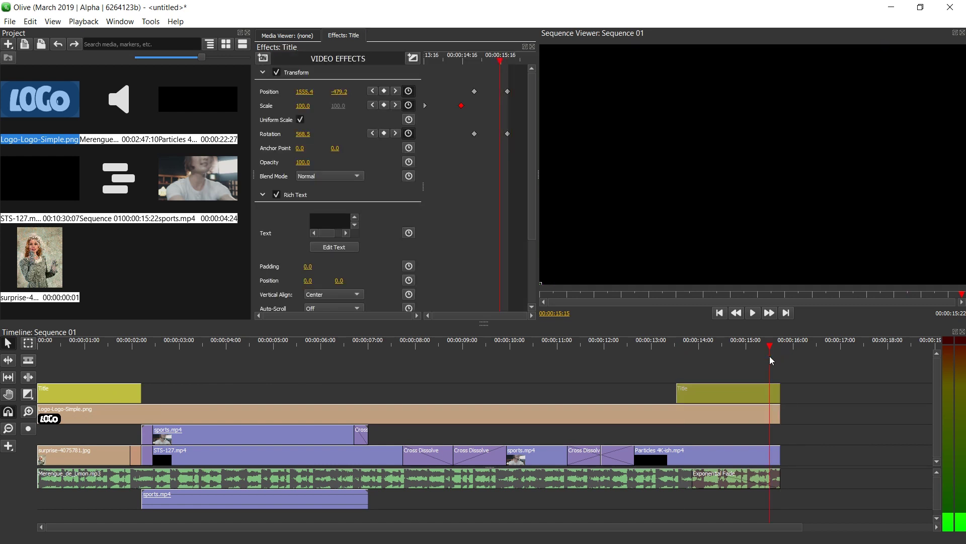
drag(491, 81, 525, 144)
key(Delete)
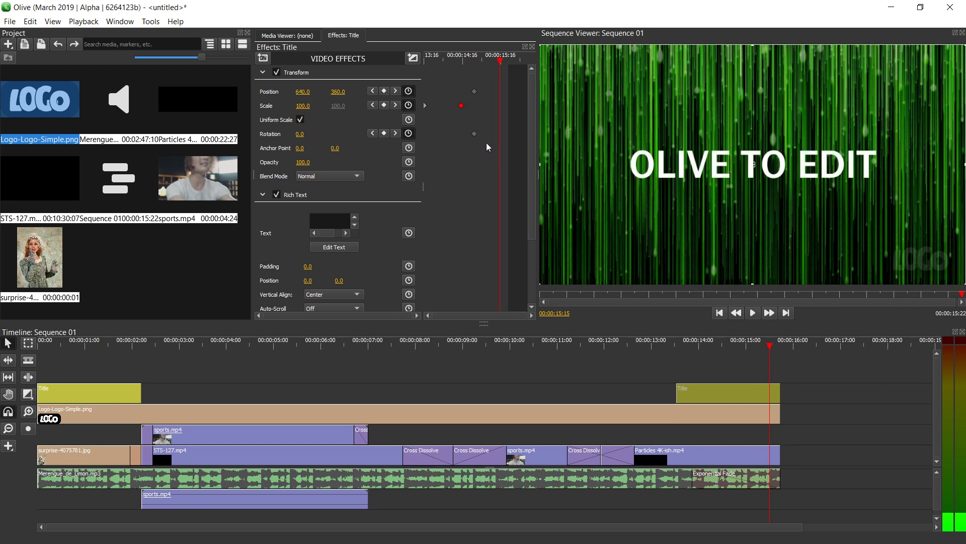
click(667, 345)
key(space)
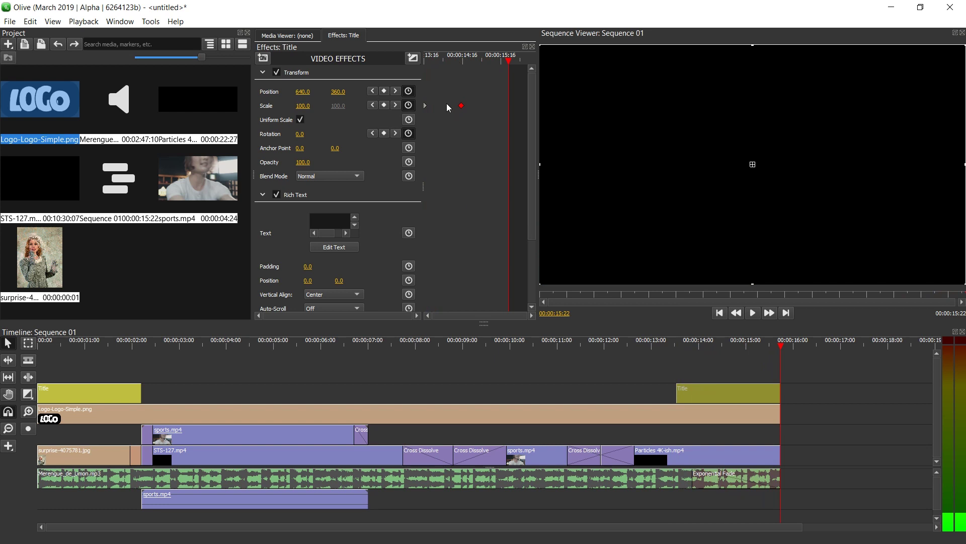
- Remove all Scale and Rotation keyframes from the end title and reset Scale to 100
drag(439, 59, 424, 61)
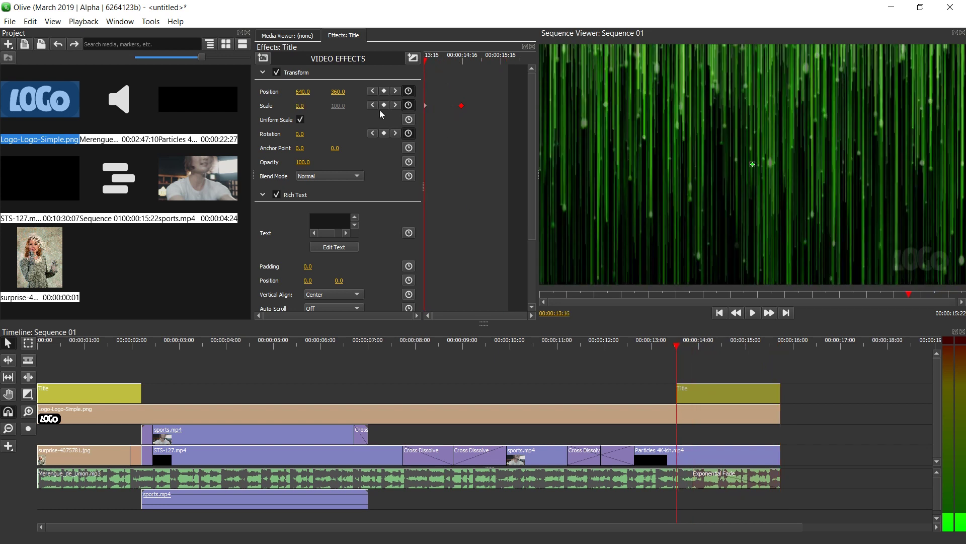
click(408, 105)
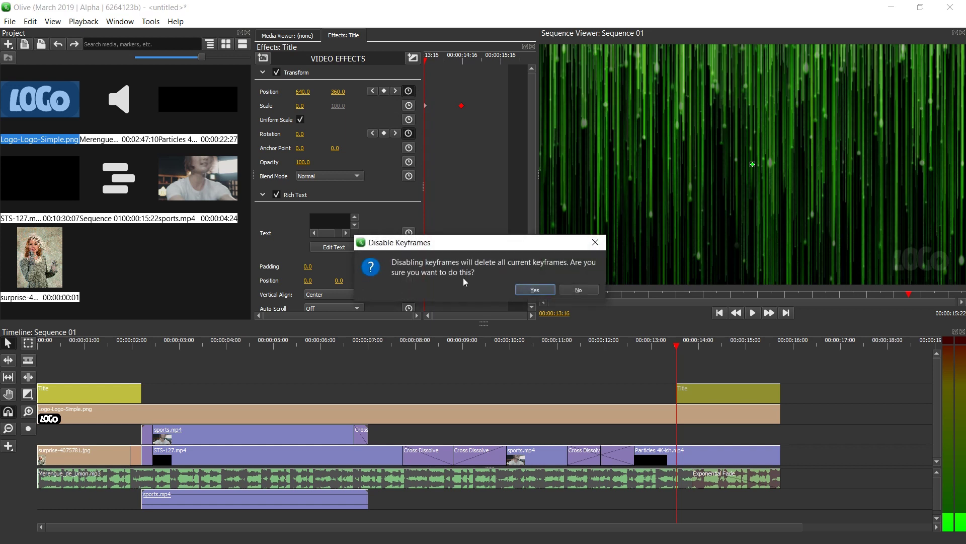
click(527, 290)
click(409, 134)
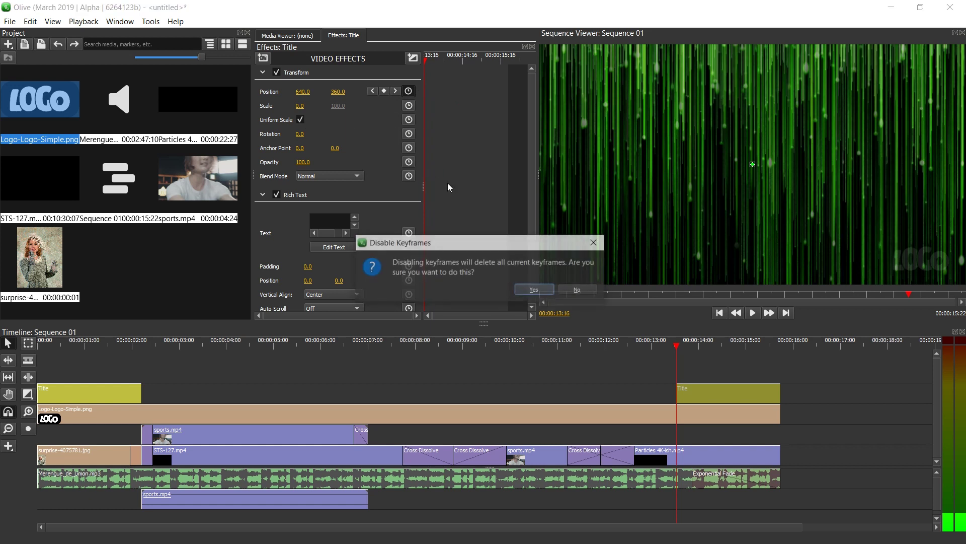
click(524, 285)
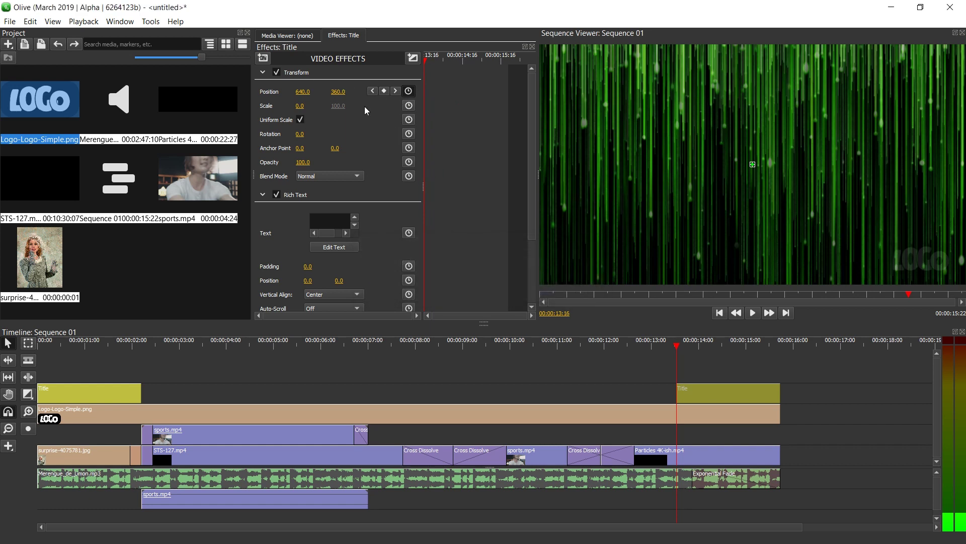
click(300, 105)
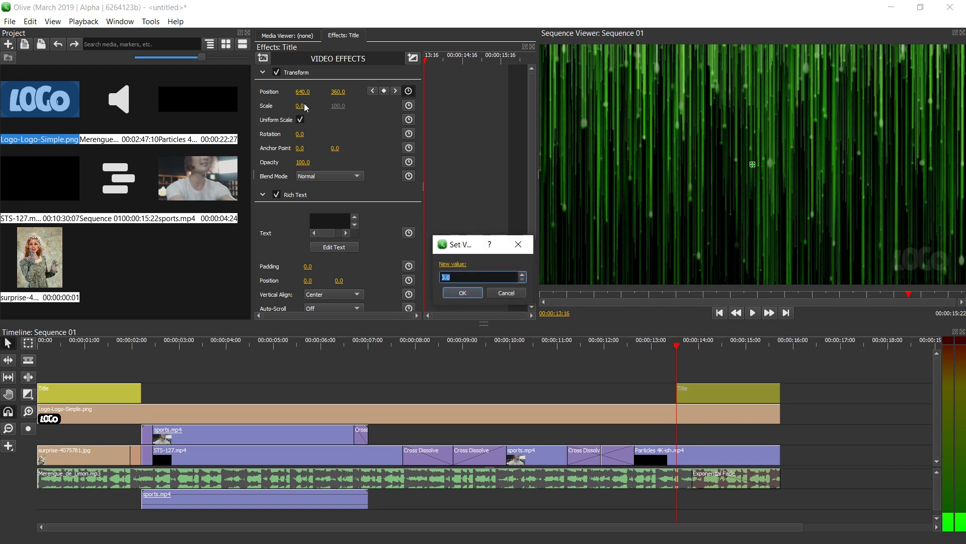
key(Escape)
right_click(304, 104)
click(325, 125)
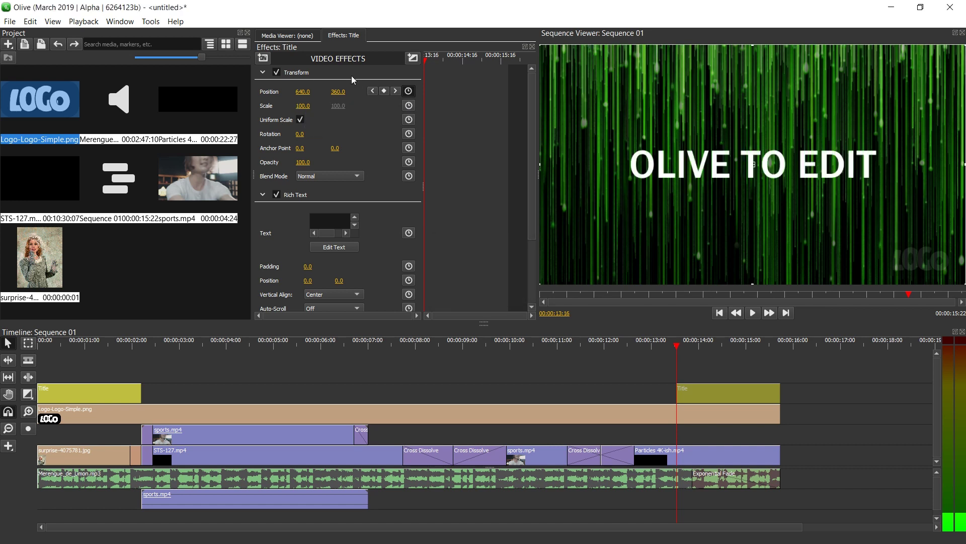
- Clear the end title's Position keyframes and start a new Position animation with it off-screen left
drag(308, 93, 201, 93)
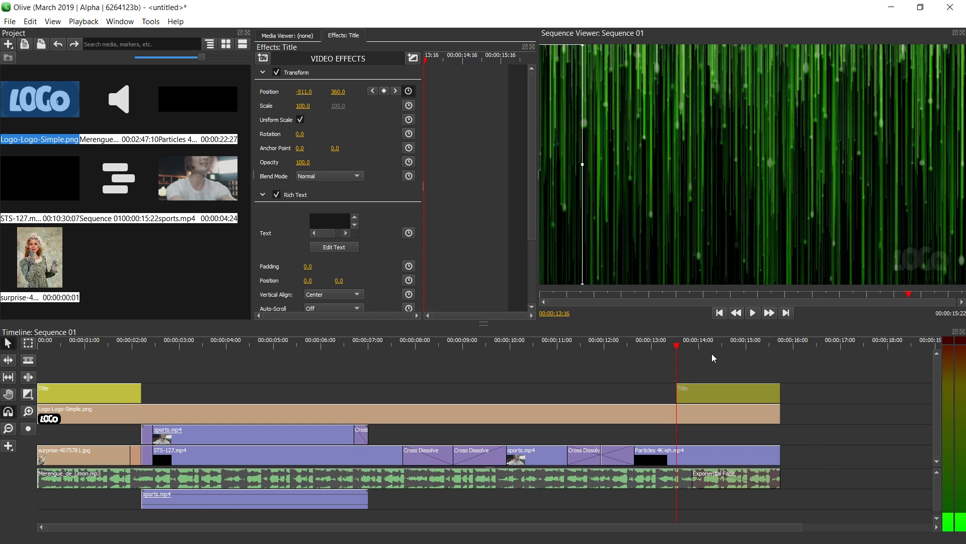
drag(689, 342, 707, 347)
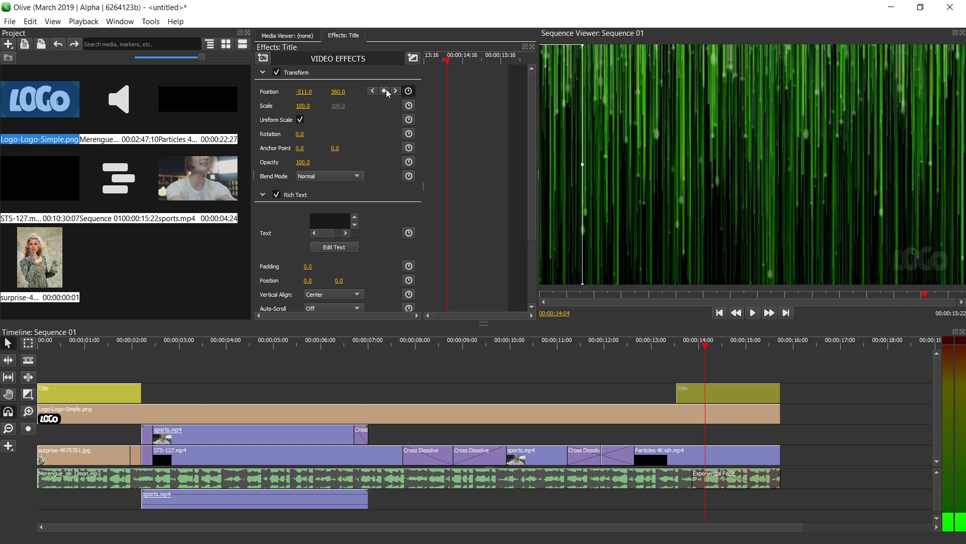
drag(428, 315, 425, 322)
click(408, 91)
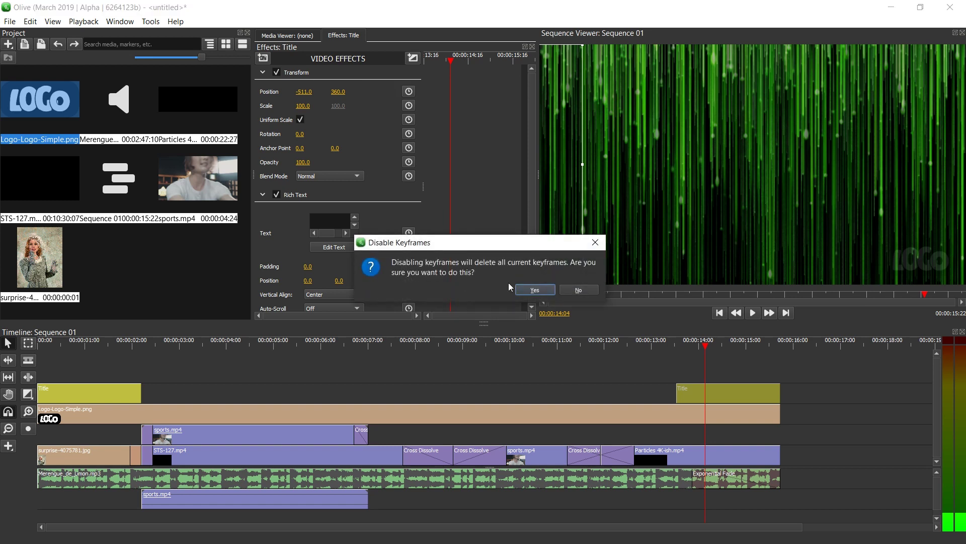
click(528, 286)
click(409, 91)
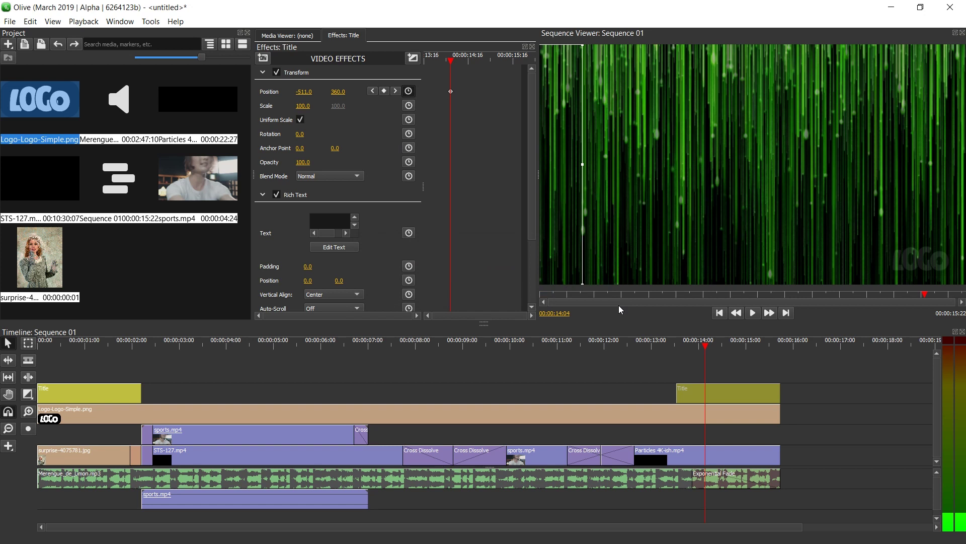
- Reset the second Position keyframe at 14:04 to the frame centre, 640, 360
key(Up)
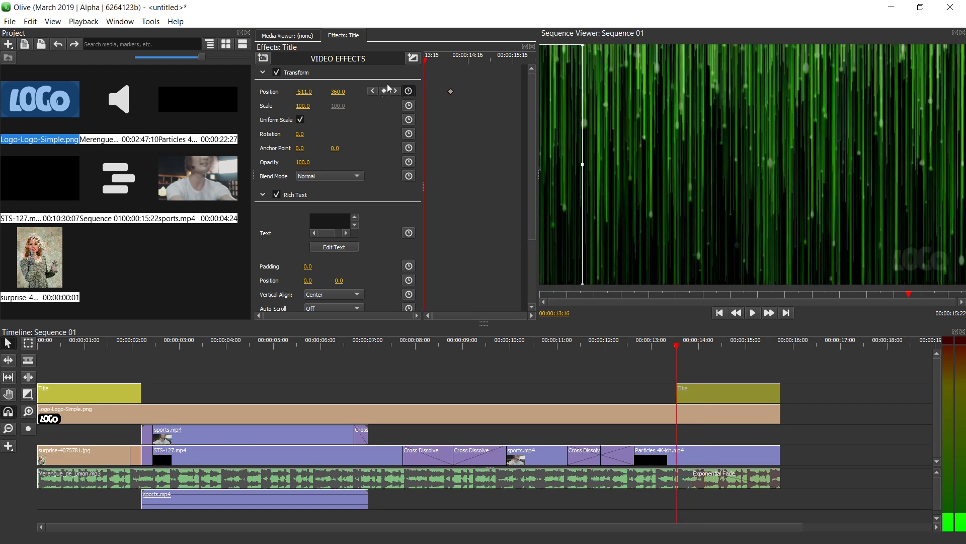
click(396, 91)
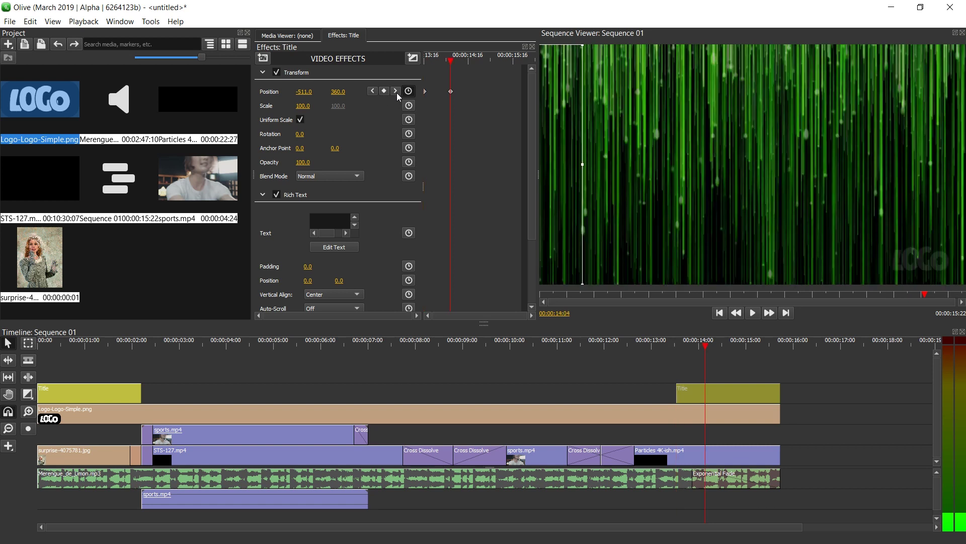
right_click(302, 93)
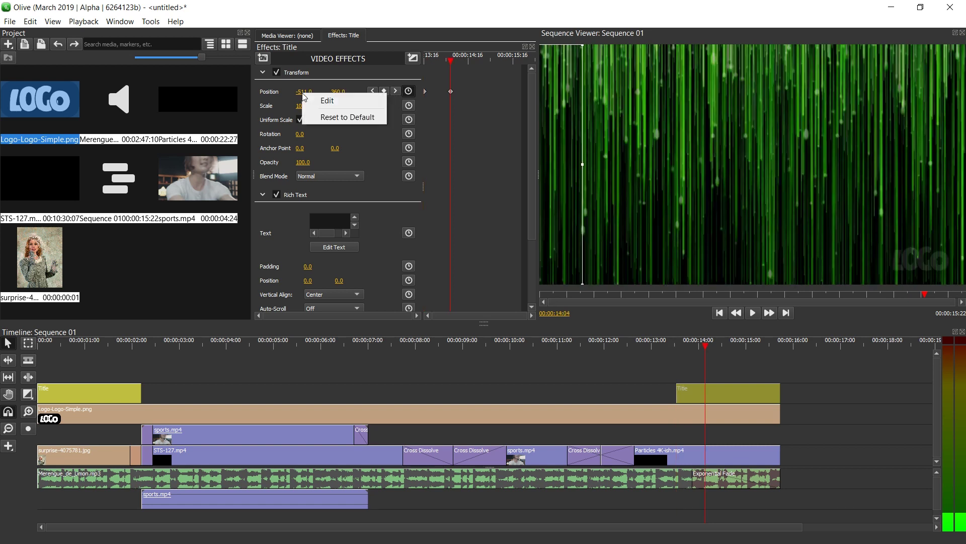
click(322, 118)
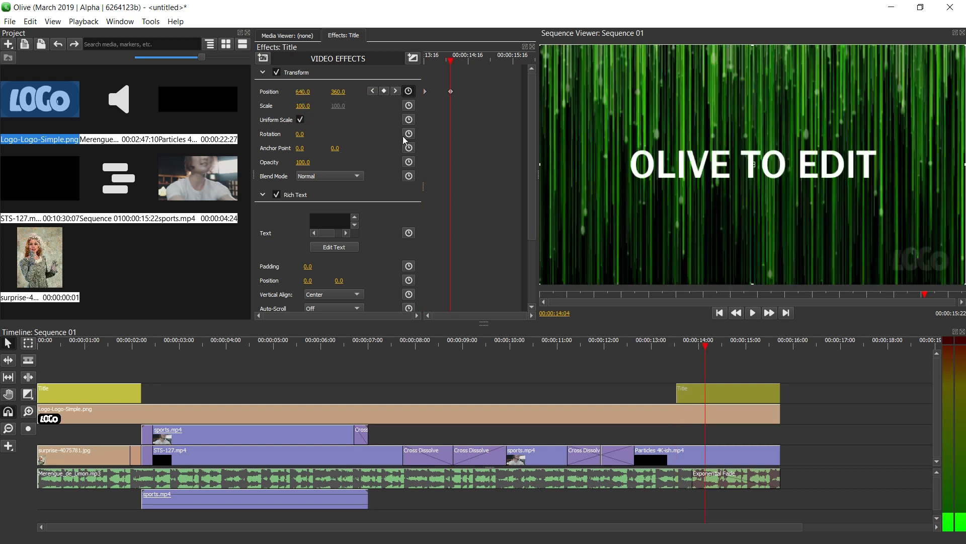
- Preview the end title sliding in from the left to the centre
click(667, 342)
key(space)
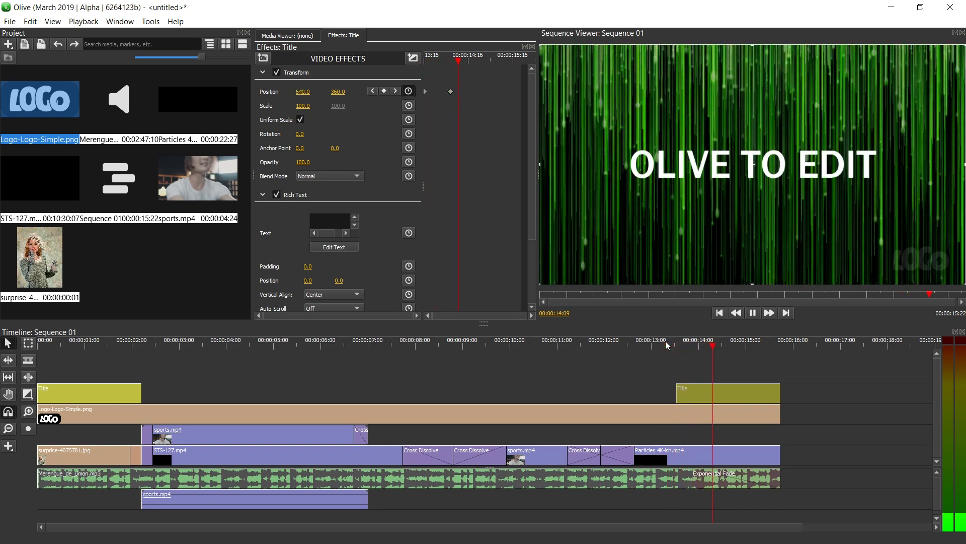
key(space)
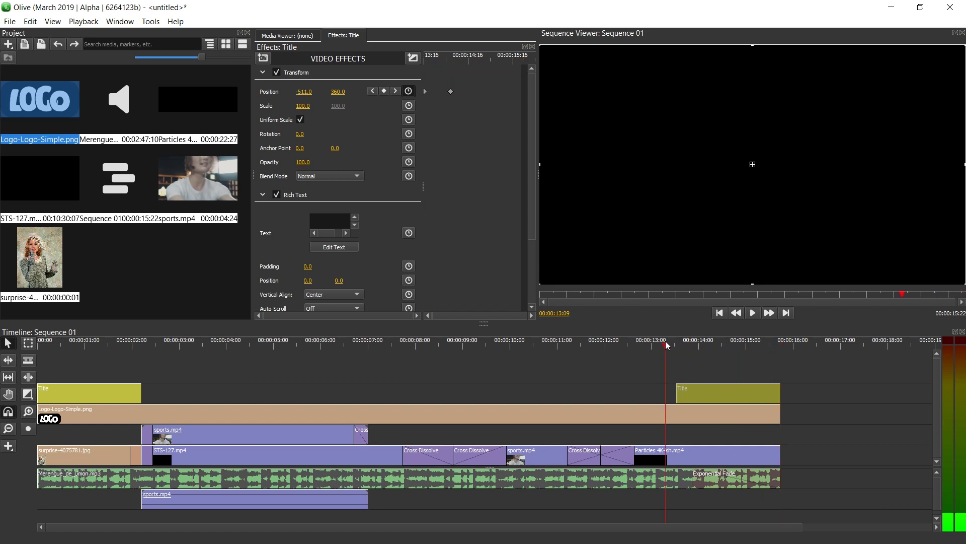
click(686, 342)
click(730, 346)
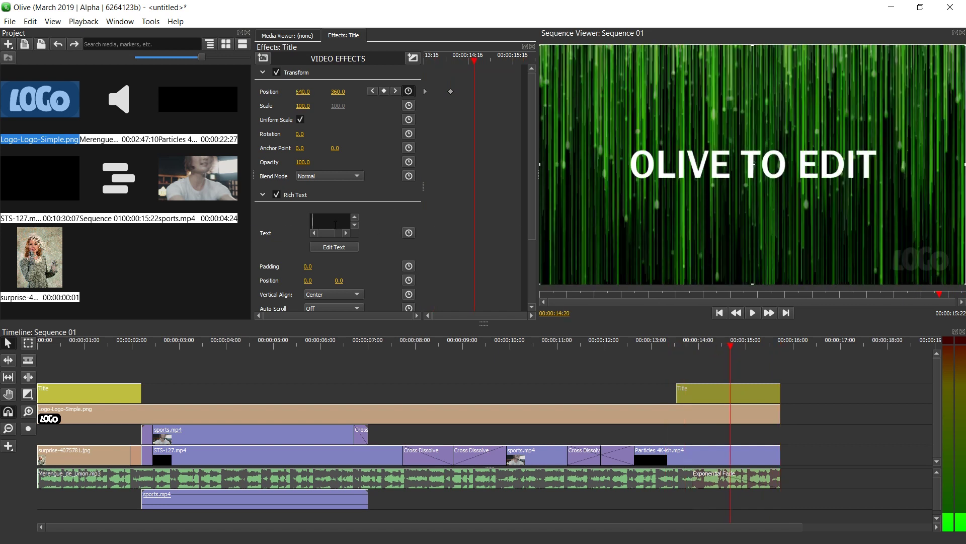
- Change the title text to SUBSCRIBE FOR GREAT JUSTICE! in Monotype Corsiva at size 67.6
click(325, 248)
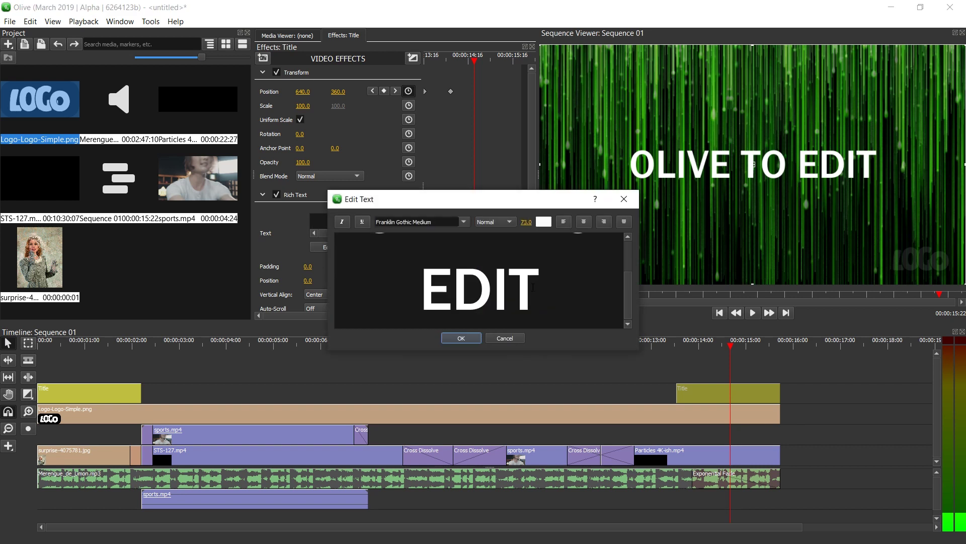
key(ctrl+a)
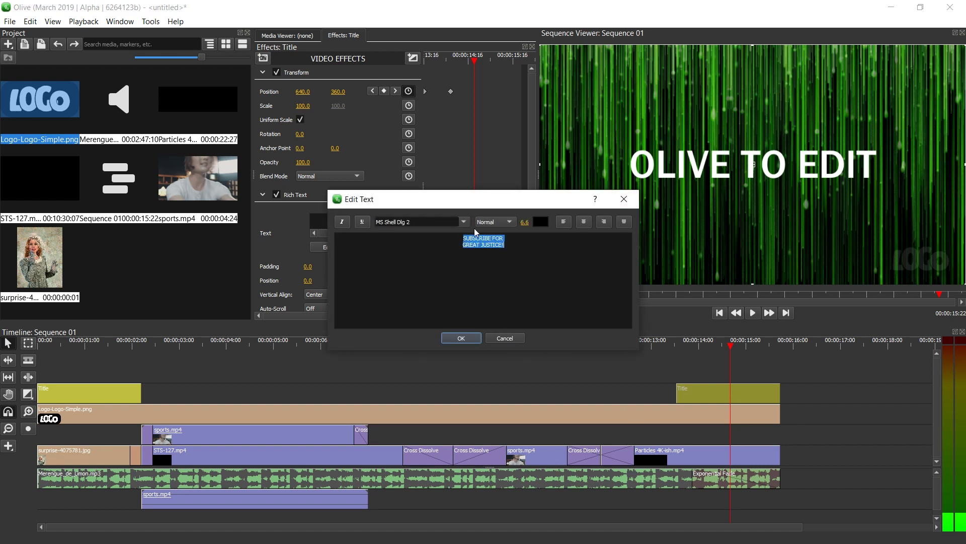
drag(525, 224, 522, 225)
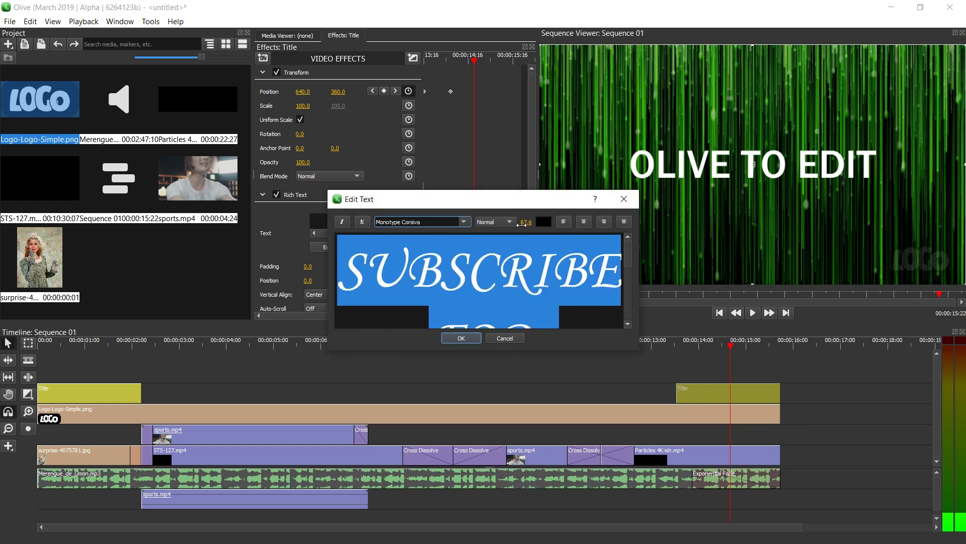
click(461, 338)
key(Up)
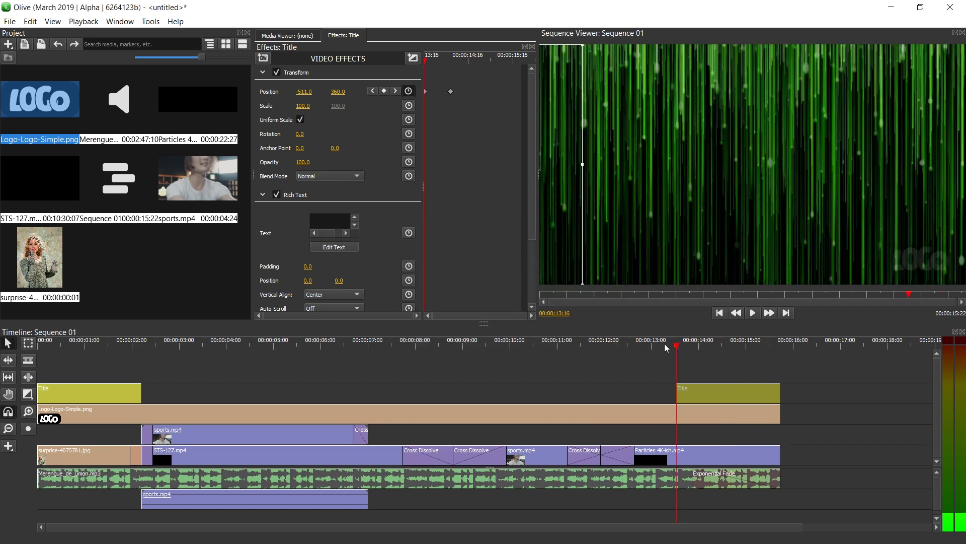
- Play back the SUBSCRIBE FOR GREAT JUSTICE! end title, rewind to the first frame, and open File
key(space)
click(781, 367)
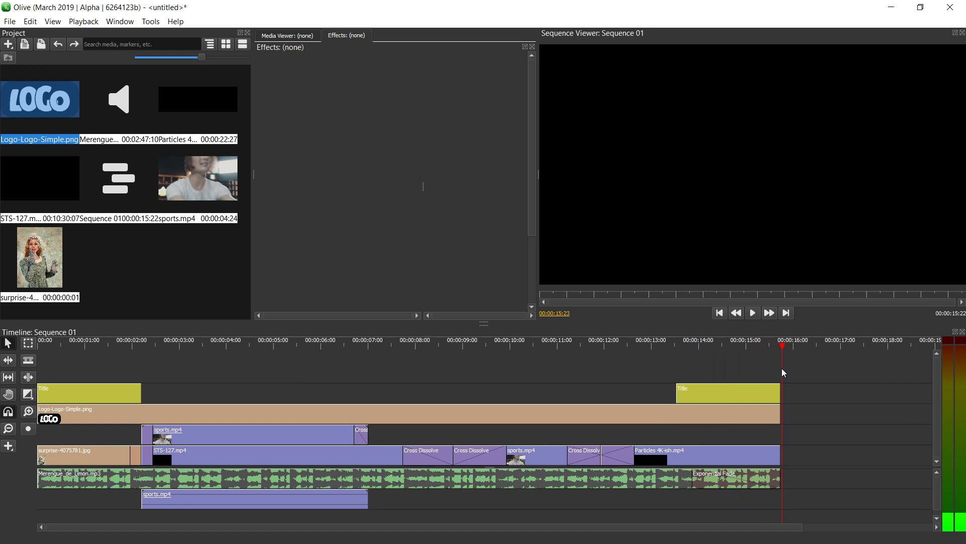
drag(701, 344, 669, 336)
key(Home)
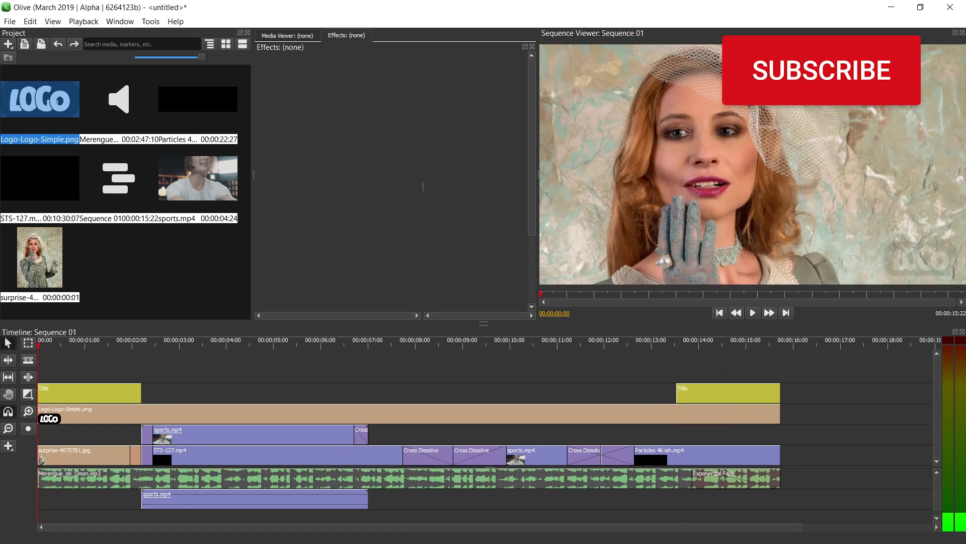
click(9, 23)
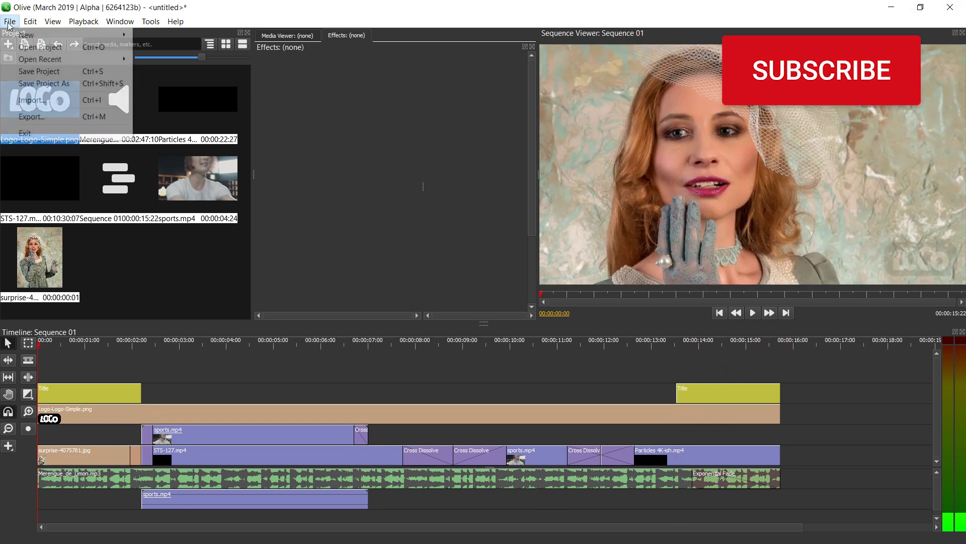
- Export Sequence 01 as MPEG-4 H.264 at 1280x720 with CRF 51, proceeding to the save dialog
click(45, 119)
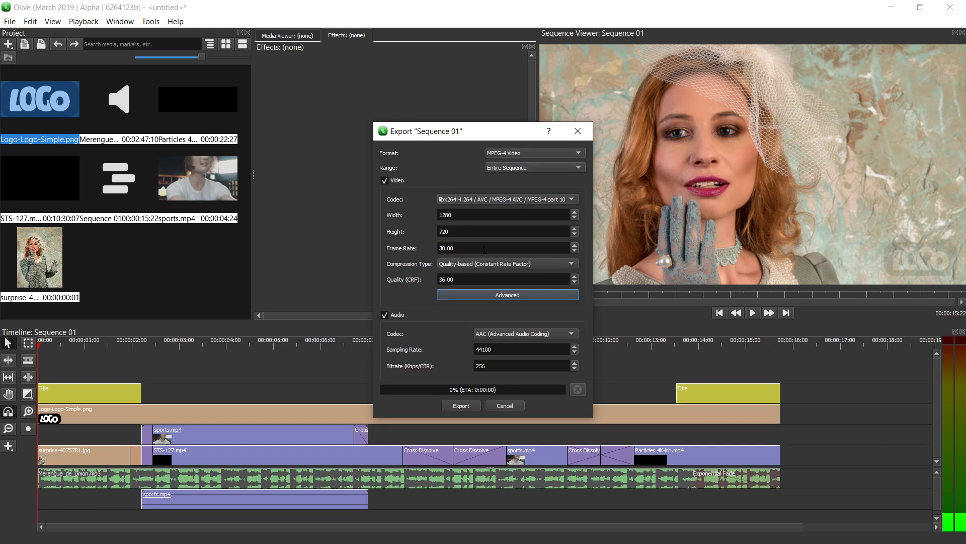
triple_click(476, 277)
text(20)
drag(477, 131, 437, 142)
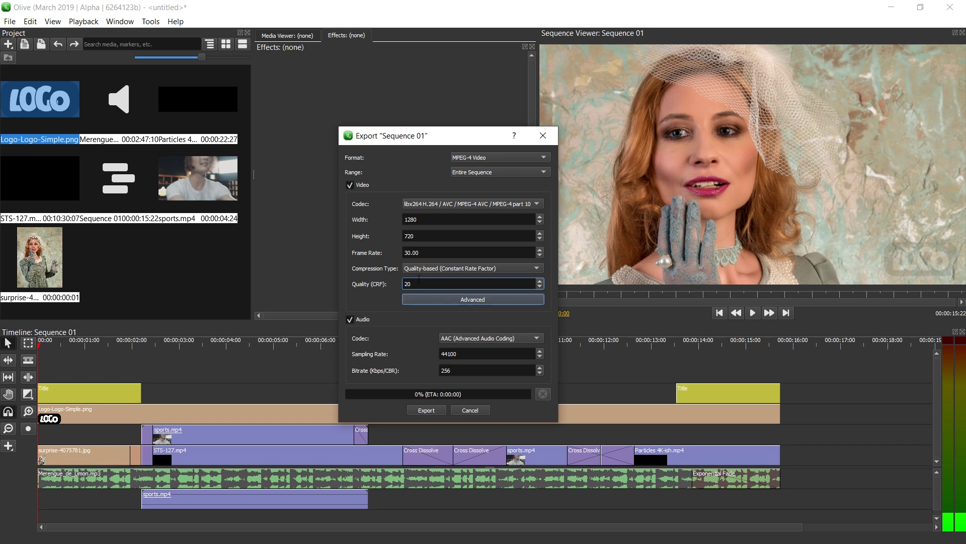
mouse_move(419, 278)
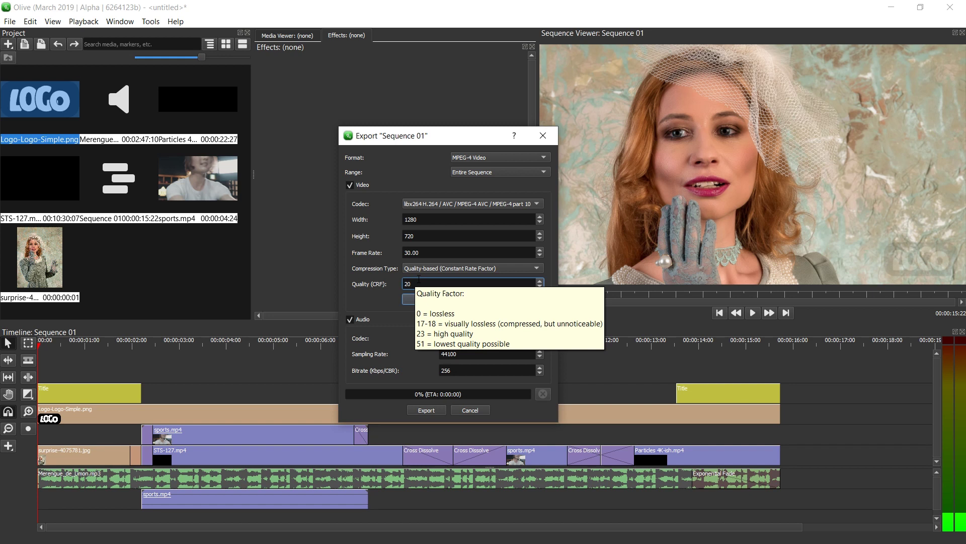
double_click(418, 279)
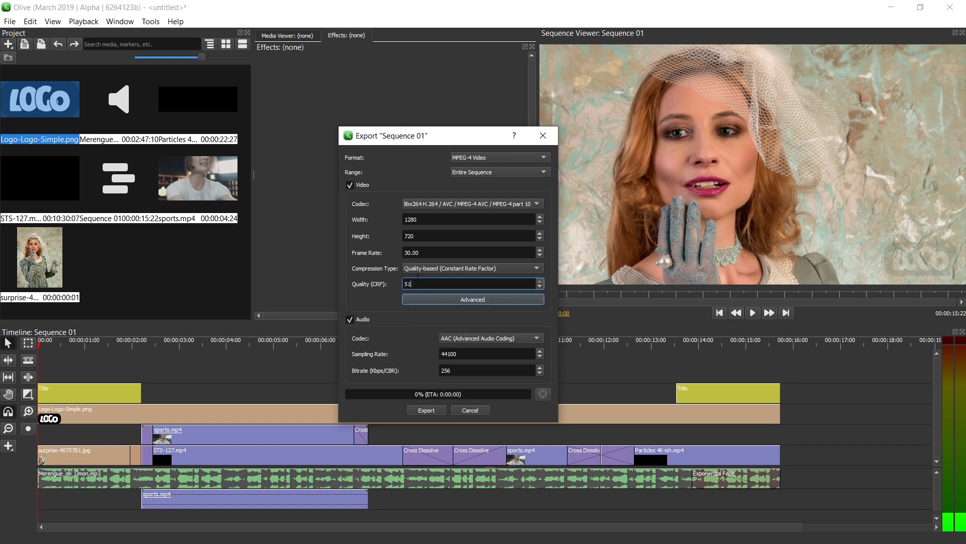
click(427, 410)
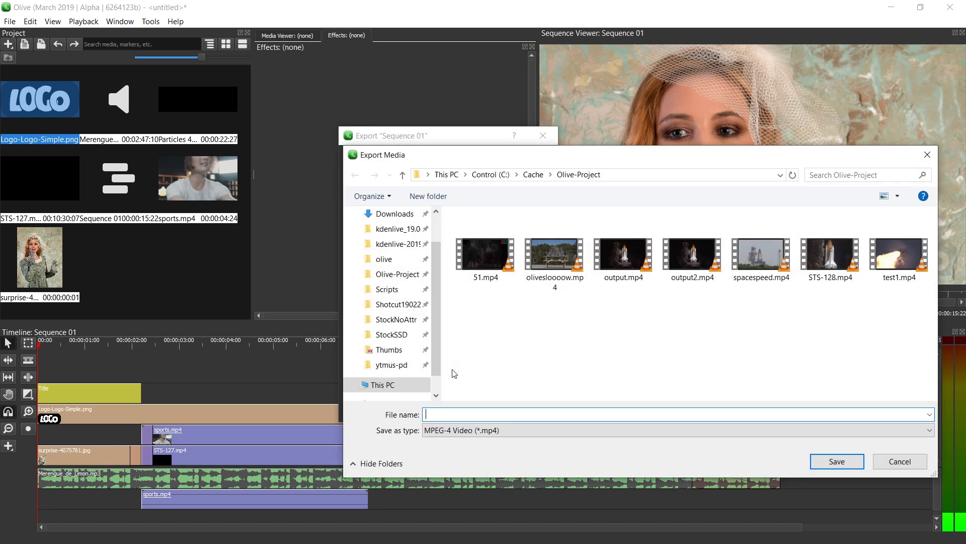
- Save the export as 51ohno.mp4 in the Olive-Project folder and switch to File Explorer
click(387, 274)
click(475, 410)
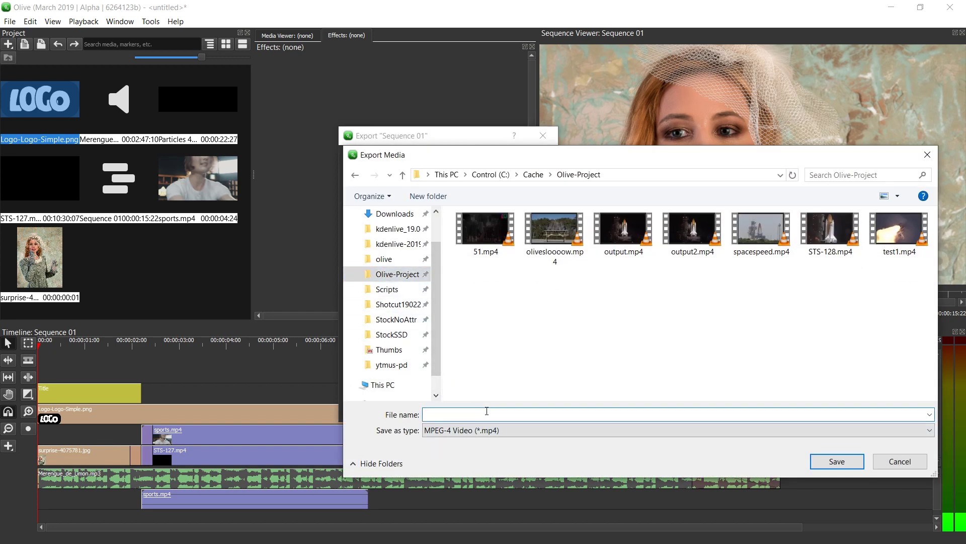
text(51ohno)
key(Return)
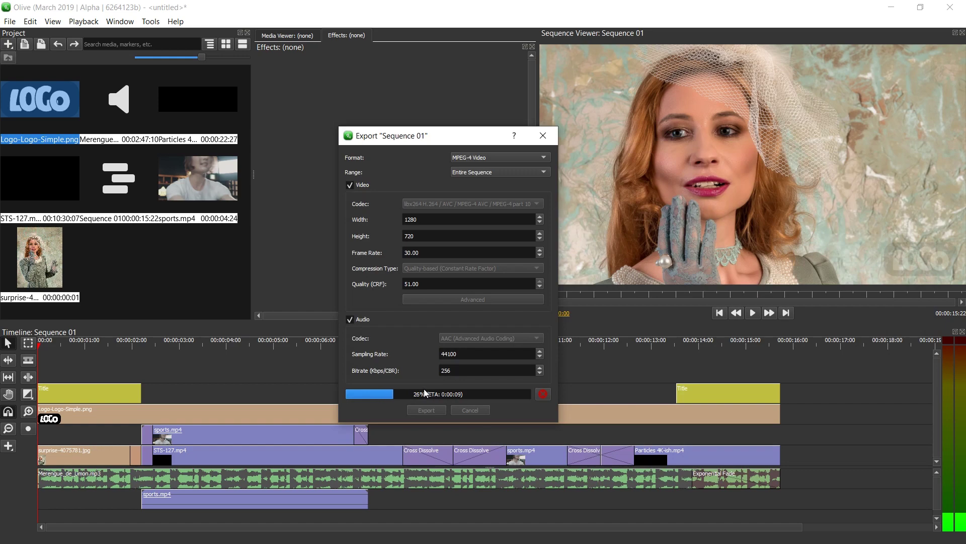
key(alt+Tab)
- Play 51ohno.mp4 in VLC to inspect its blocky, heavily compressed 15-second picture
double_click(466, 148)
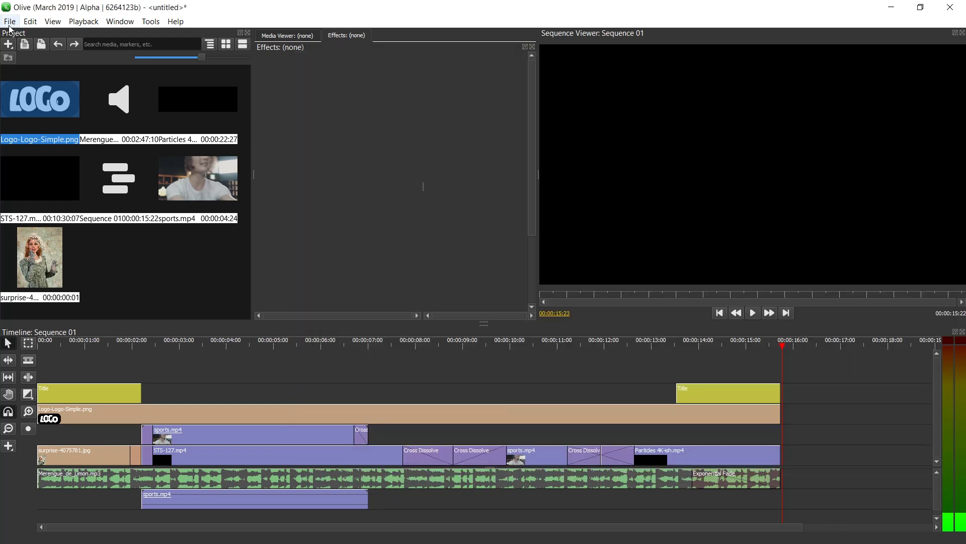
- Export Sequence 01 at Quality (CRF) 20 and save it as olivetoedit to start rendering
click(10, 22)
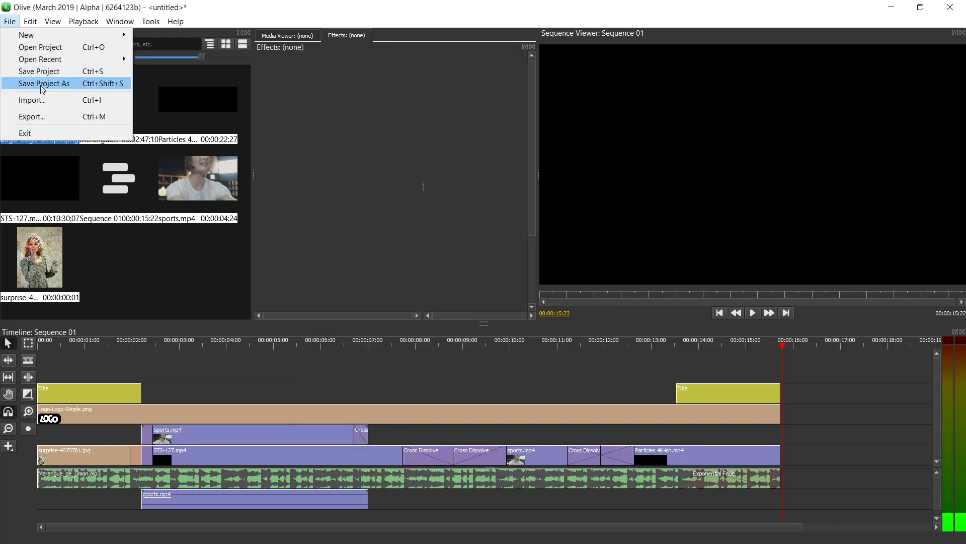
click(50, 116)
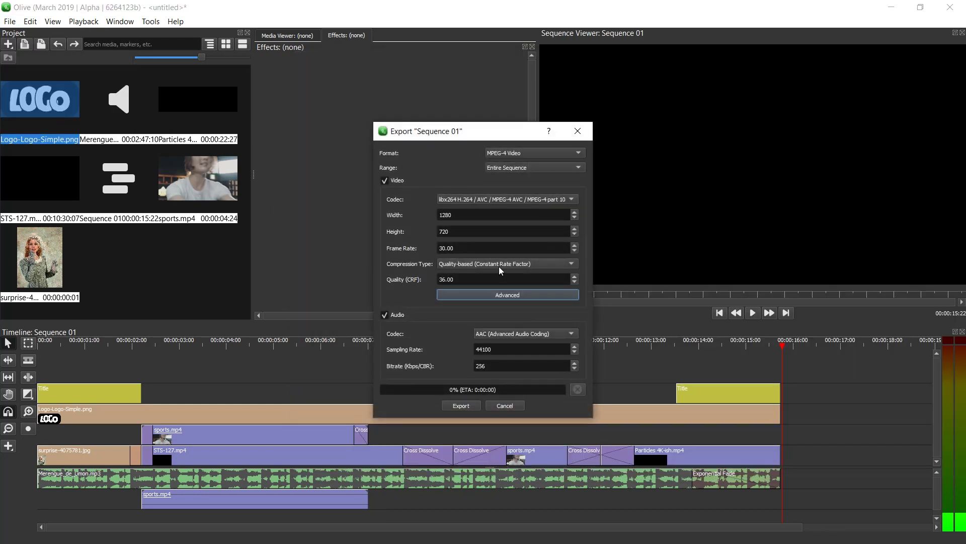
click(470, 279)
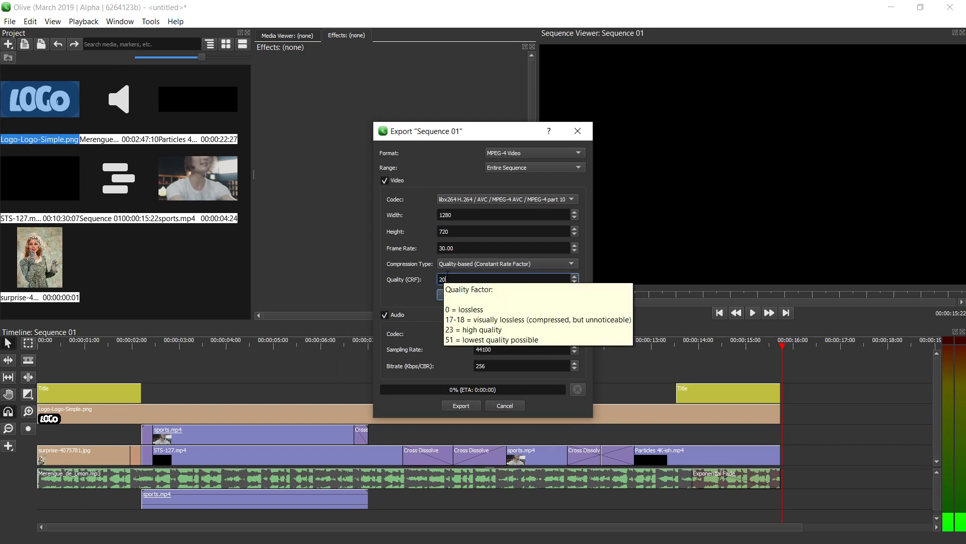
click(463, 406)
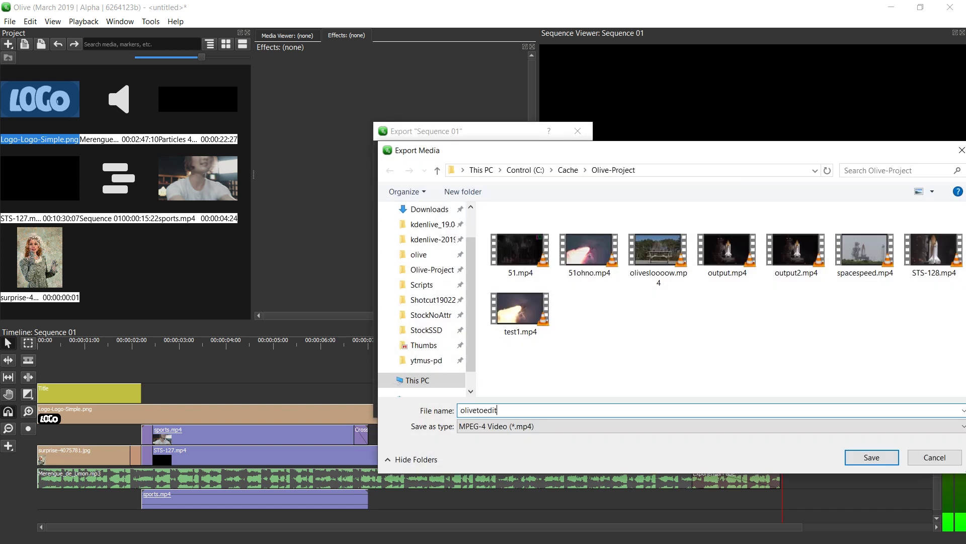
click(878, 458)
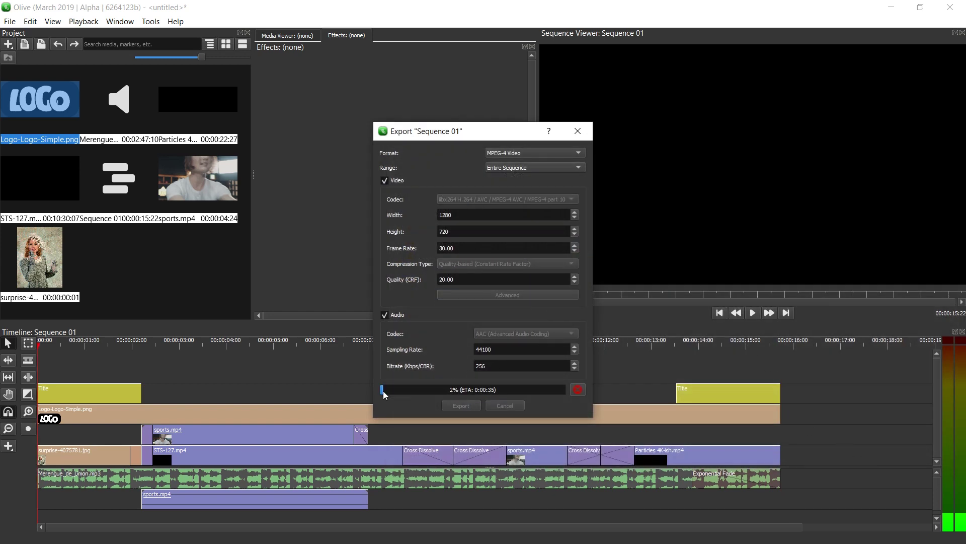